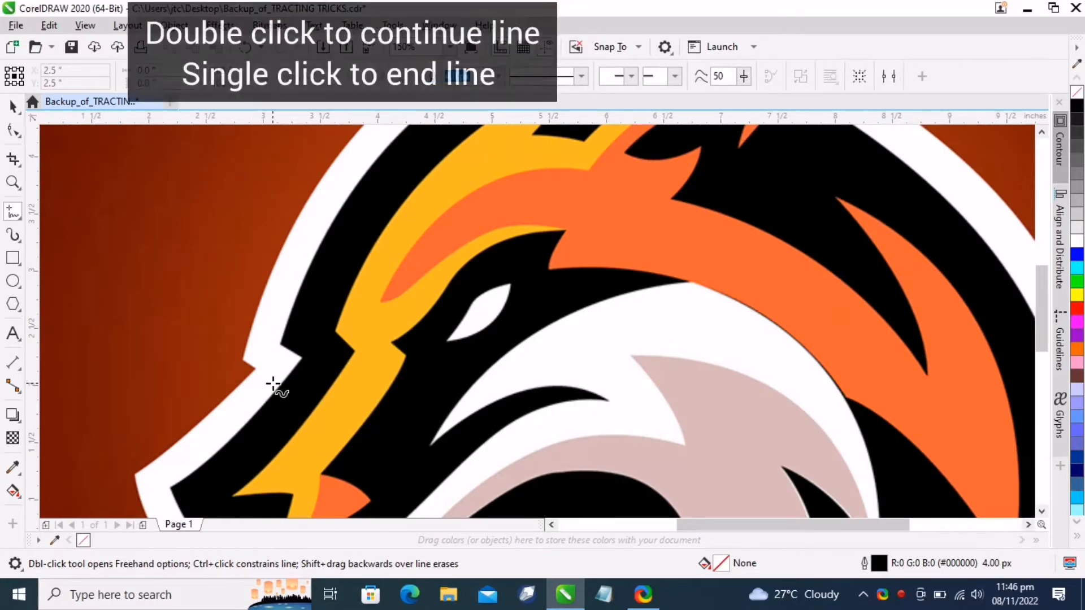
Trace the logo's outer white border with connected straight segments from the left notch over the head and down the right side
left_click(243, 360)
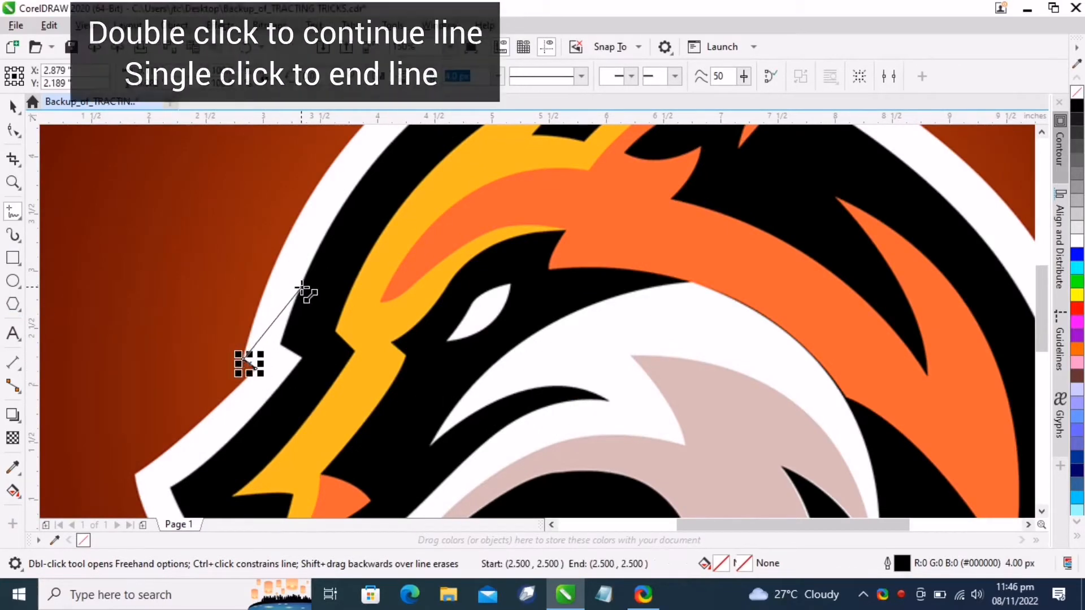
scroll(432, 156, "up", 3)
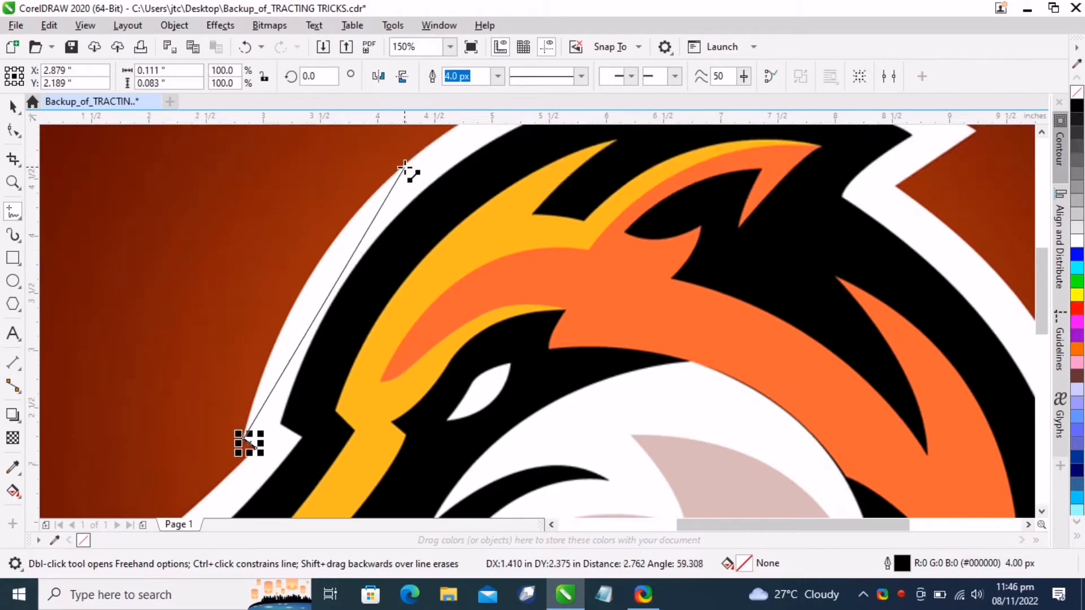
double_click(409, 162)
scroll(508, 147, "up", 2)
scroll(830, 170, "up", 2)
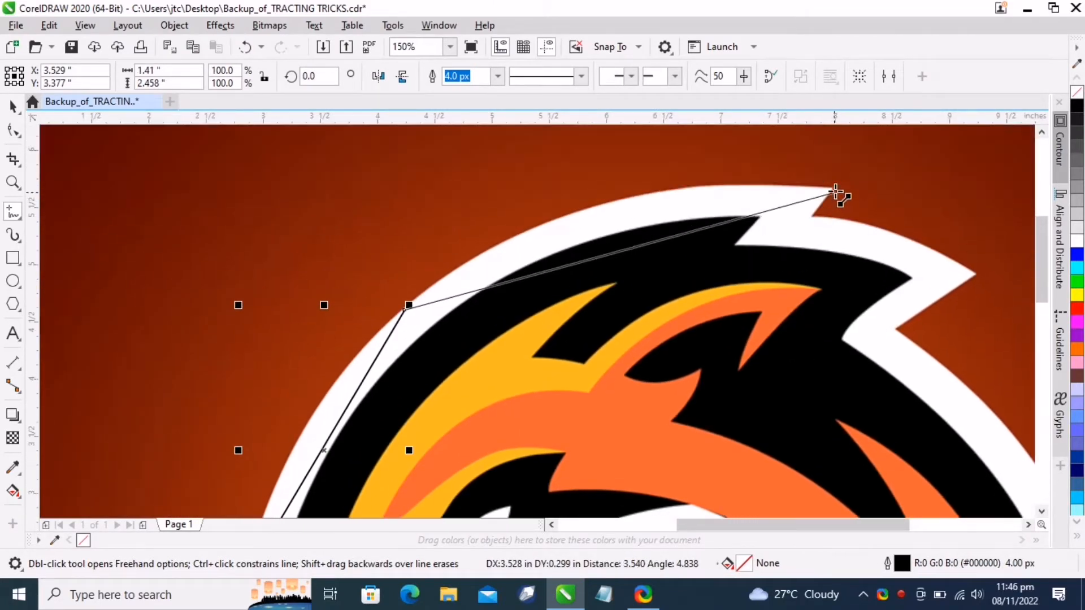
double_click(833, 185)
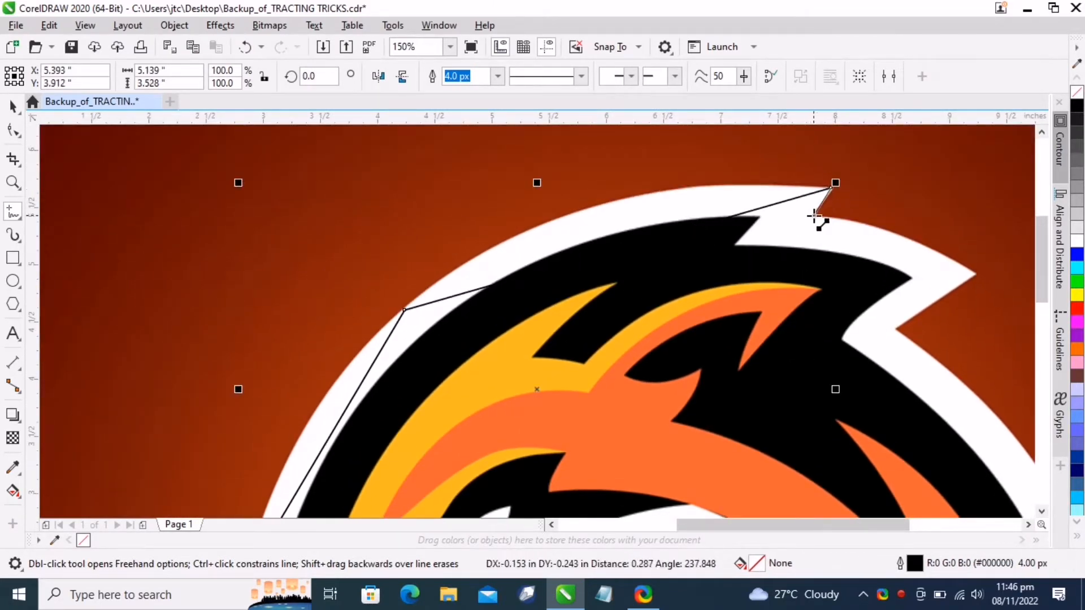
double_click(814, 215)
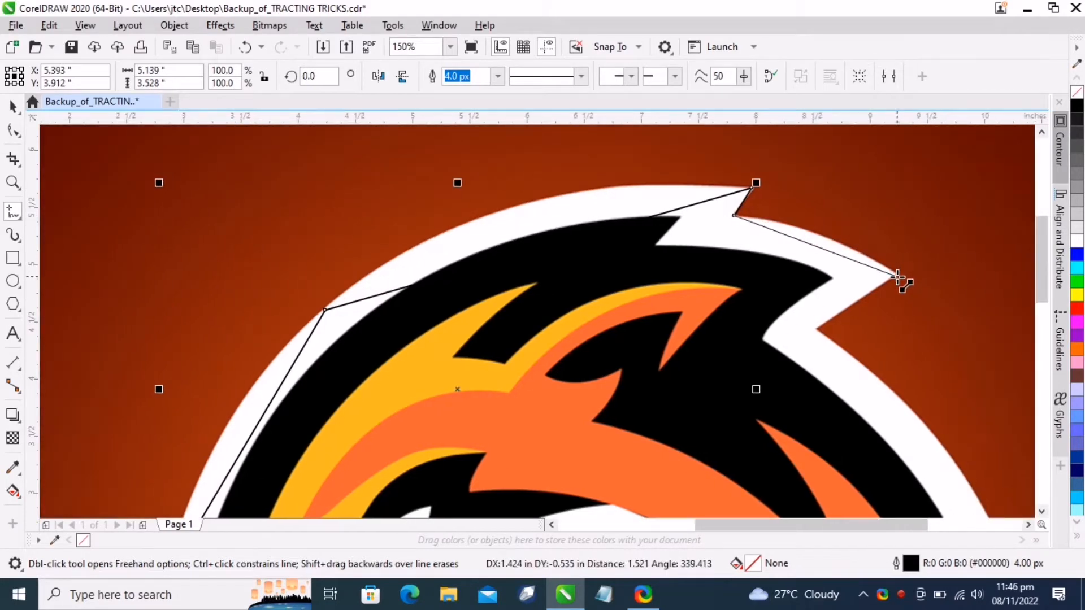
double_click(896, 275)
double_click(815, 329)
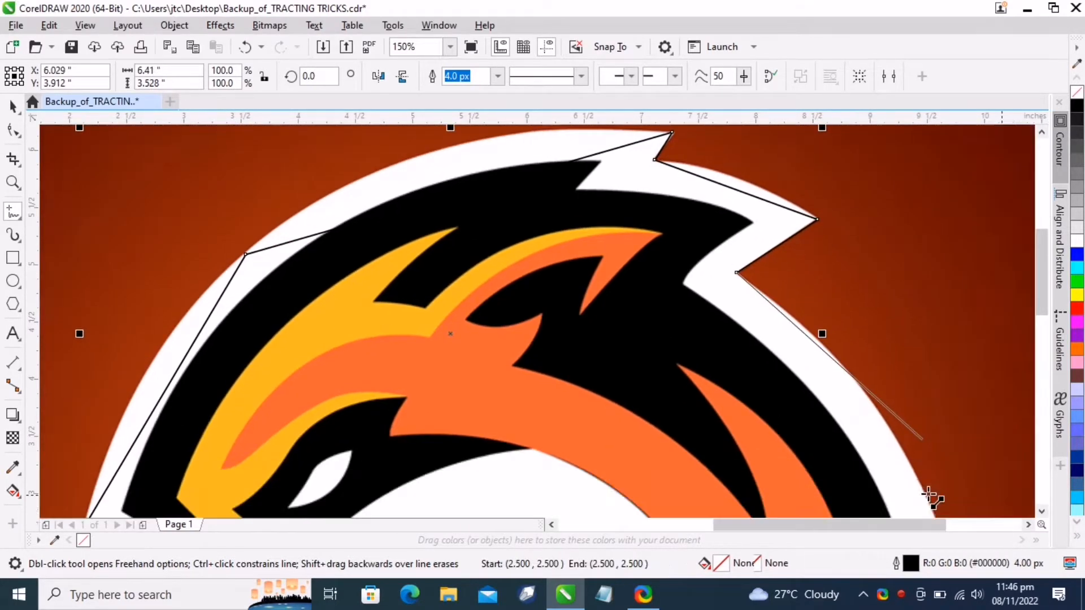
double_click(941, 490)
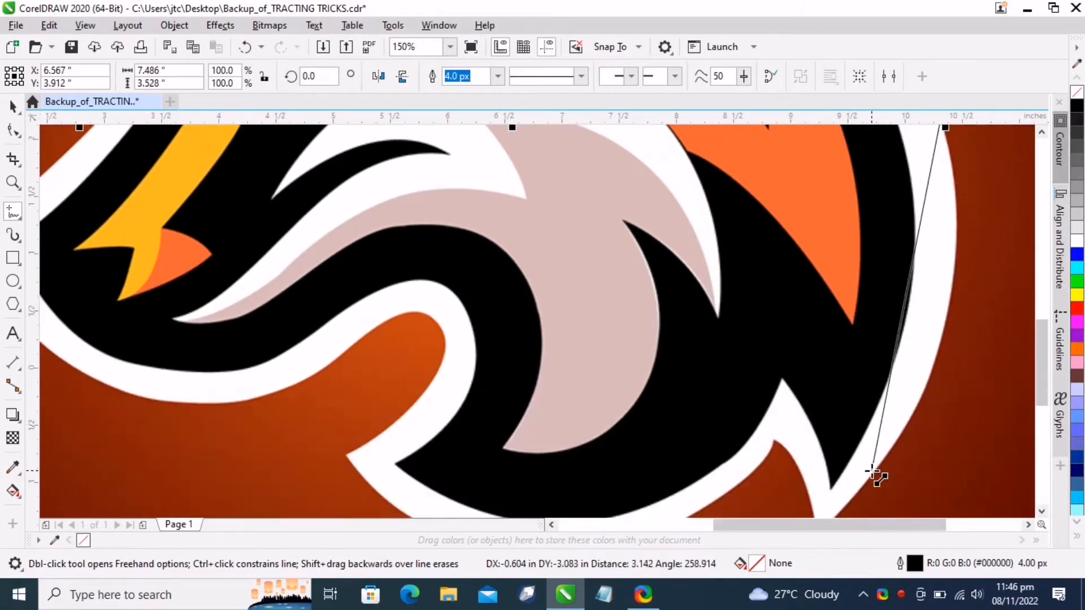
Continue the straight segments along the bottom and left of the outline and close the shape at the starting node
double_click(817, 479)
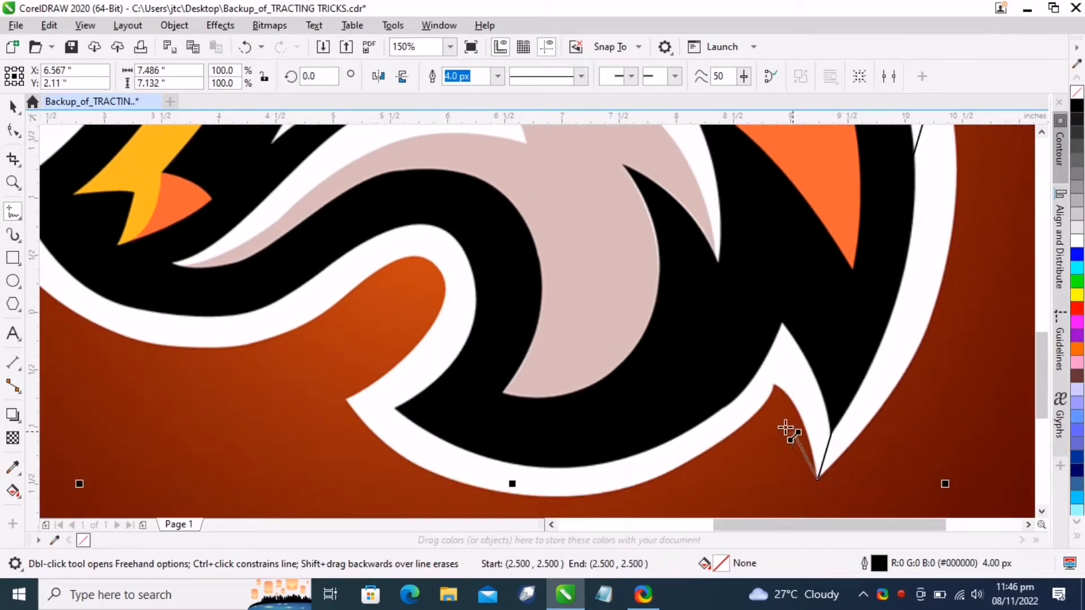
double_click(775, 385)
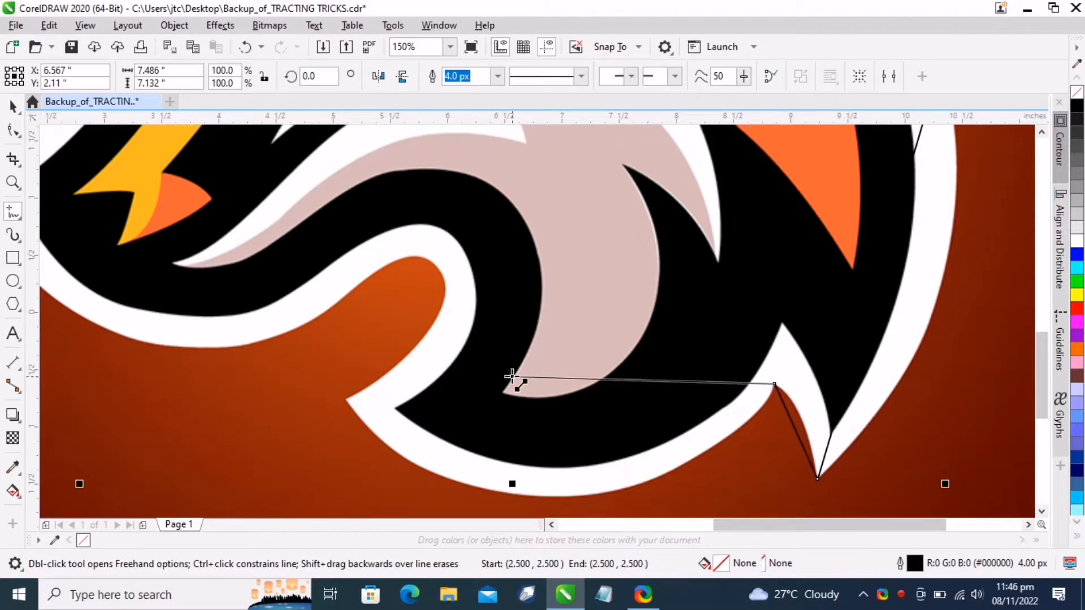
double_click(347, 400)
double_click(433, 266)
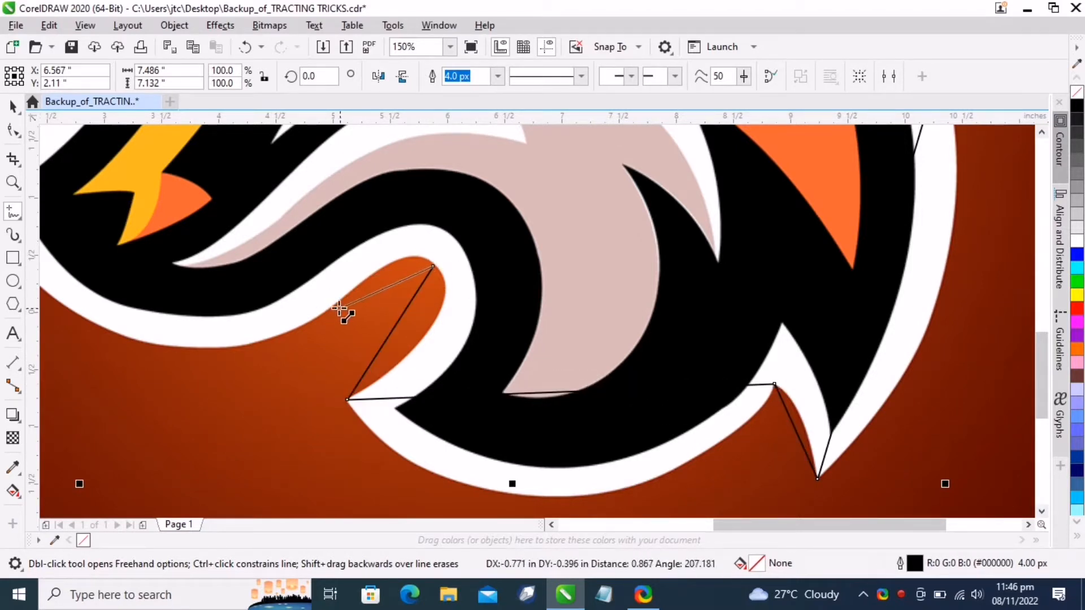
double_click(336, 304)
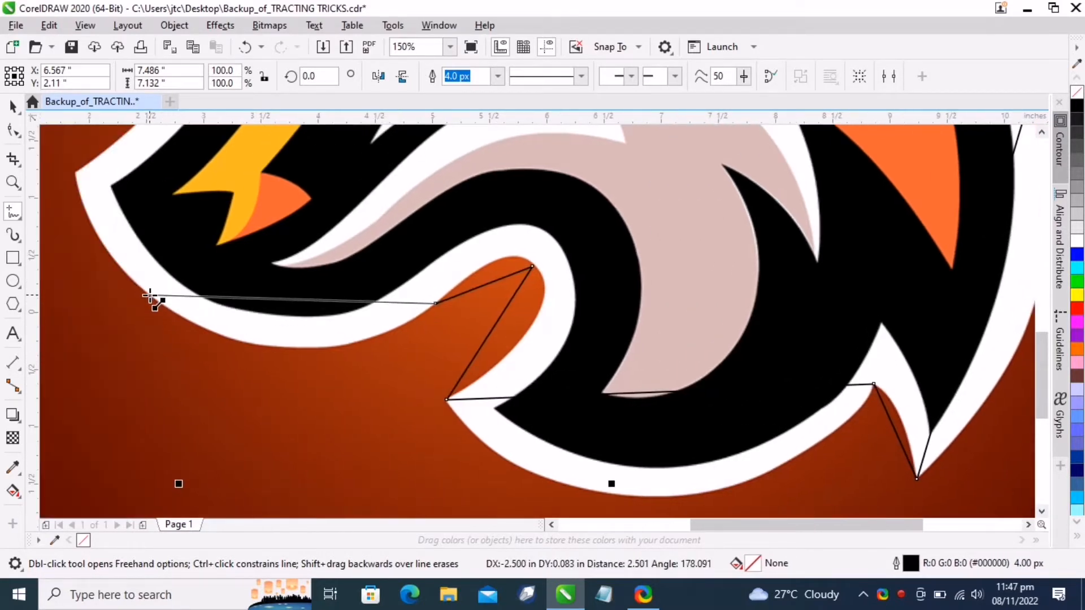
double_click(149, 294)
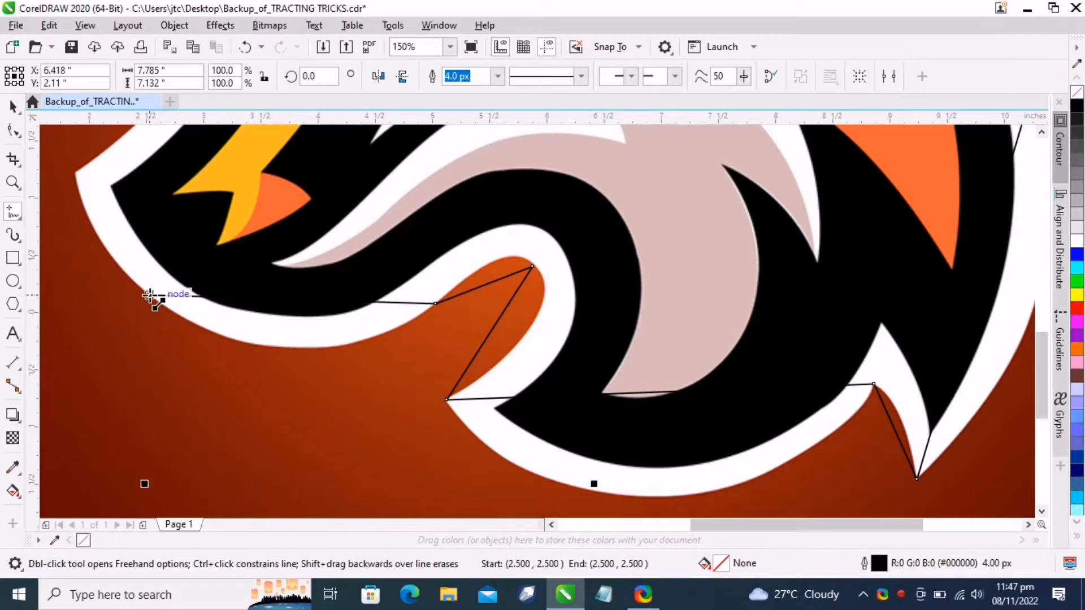
double_click(75, 176)
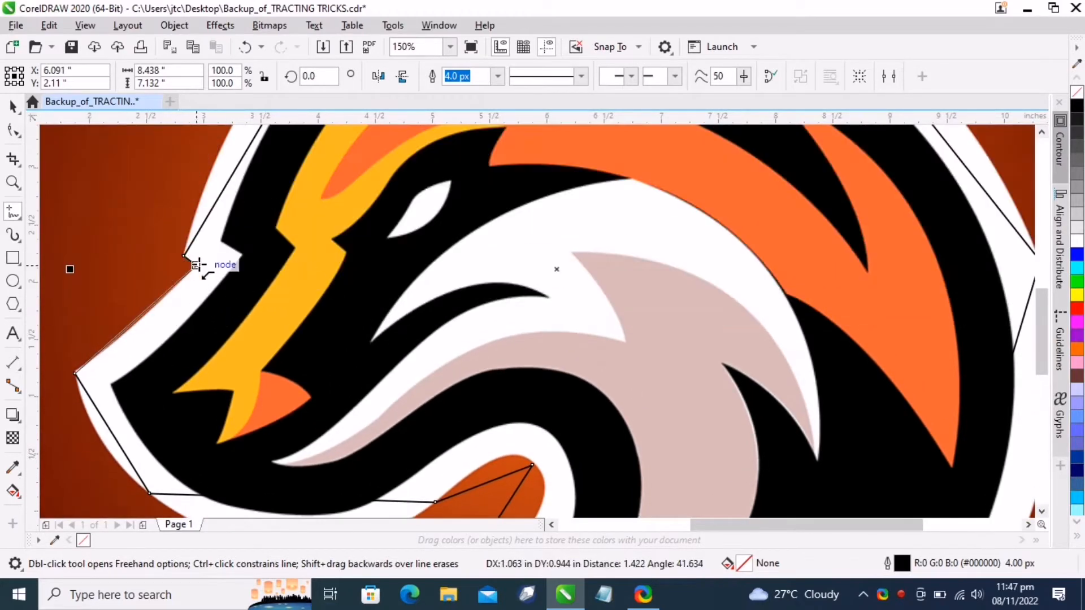
left_click(196, 265)
With the Shape tool, select all nodes of the traced shape and convert them to curves
left_click(8, 131)
scroll(190, 286, "down", 3)
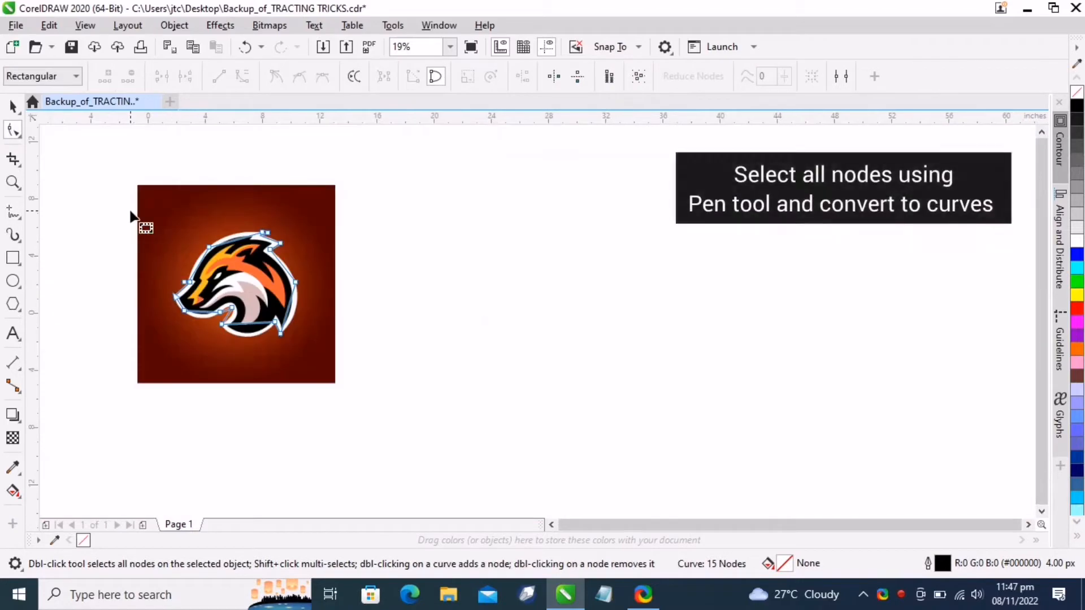
left_click_drag(130, 211, 331, 374)
left_click(243, 79)
Bend the top segment outward so it follows the curved top edge of the head
scroll(254, 256, "up", 5)
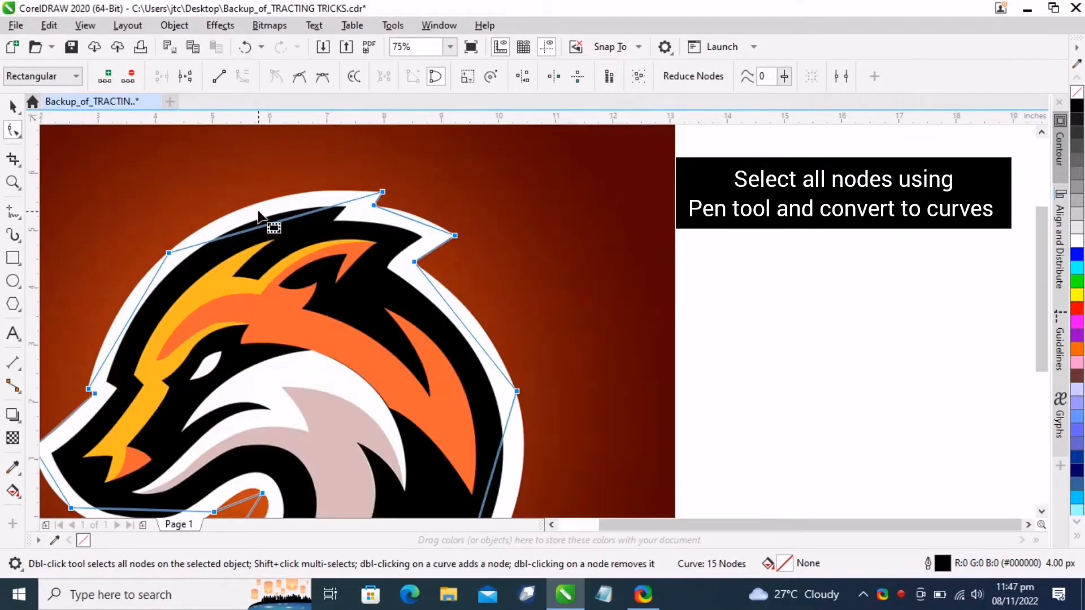
left_click_drag(251, 249, 248, 201)
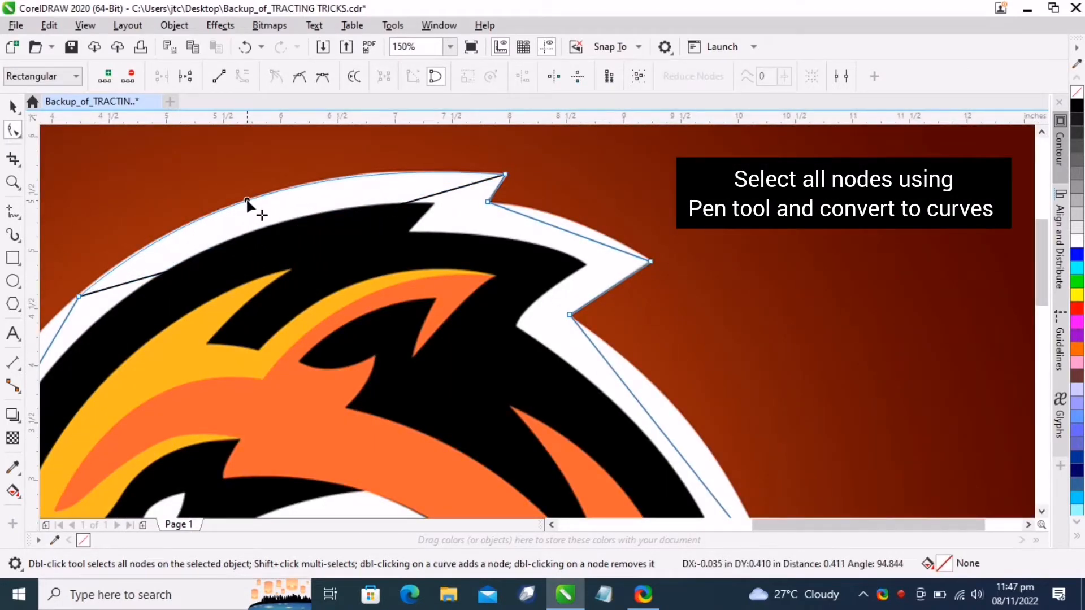
left_click_drag(568, 231, 571, 221)
Curve the segment along the forehead outline and remove an extra node from the path
scroll(487, 217, "down", 2)
scroll(366, 247, "up", 1)
scroll(367, 253, "up", 1)
left_click_drag(358, 387, 335, 347)
double_click(442, 219)
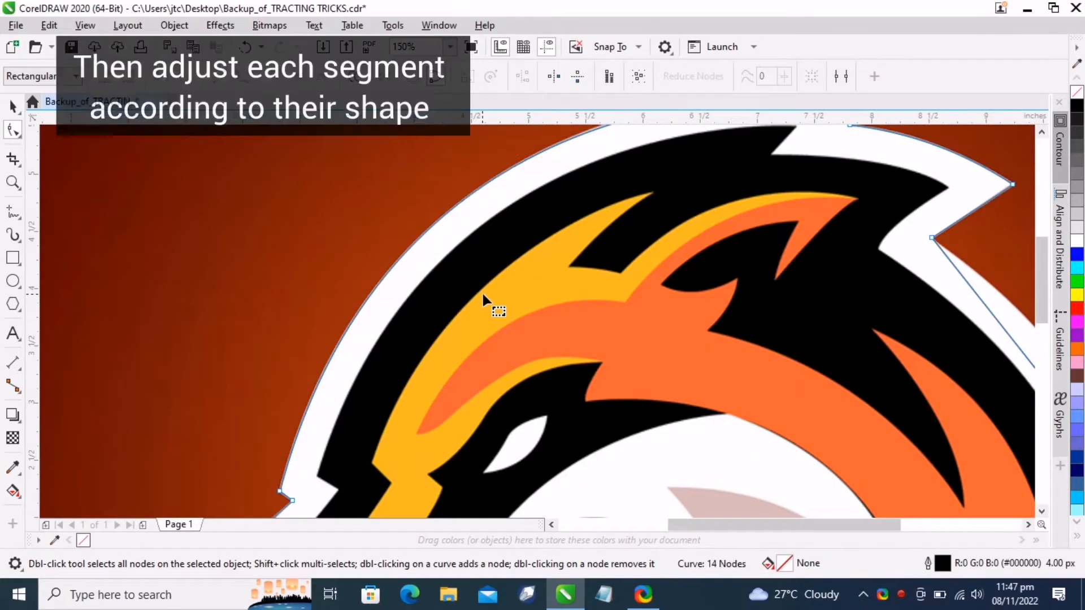
Bend the segments around the snout's left point to match the white border
scroll(483, 294, "down", 3)
scroll(289, 295, "up", 3)
scroll(289, 294, "up", 1)
left_click_drag(271, 274, 301, 248)
left_click_drag(181, 348, 180, 344)
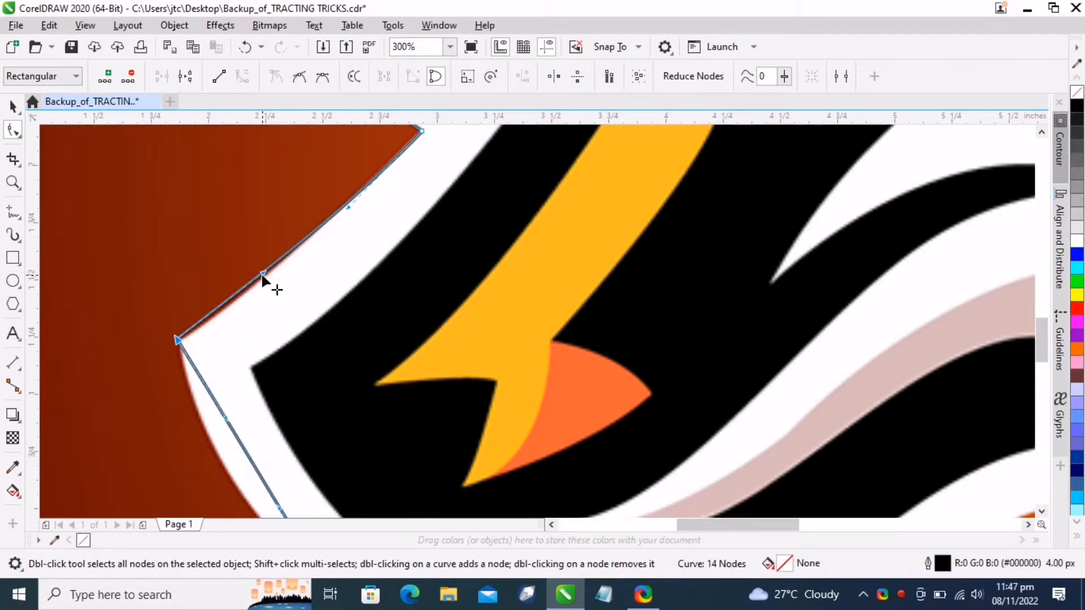
left_click_drag(263, 274, 240, 297)
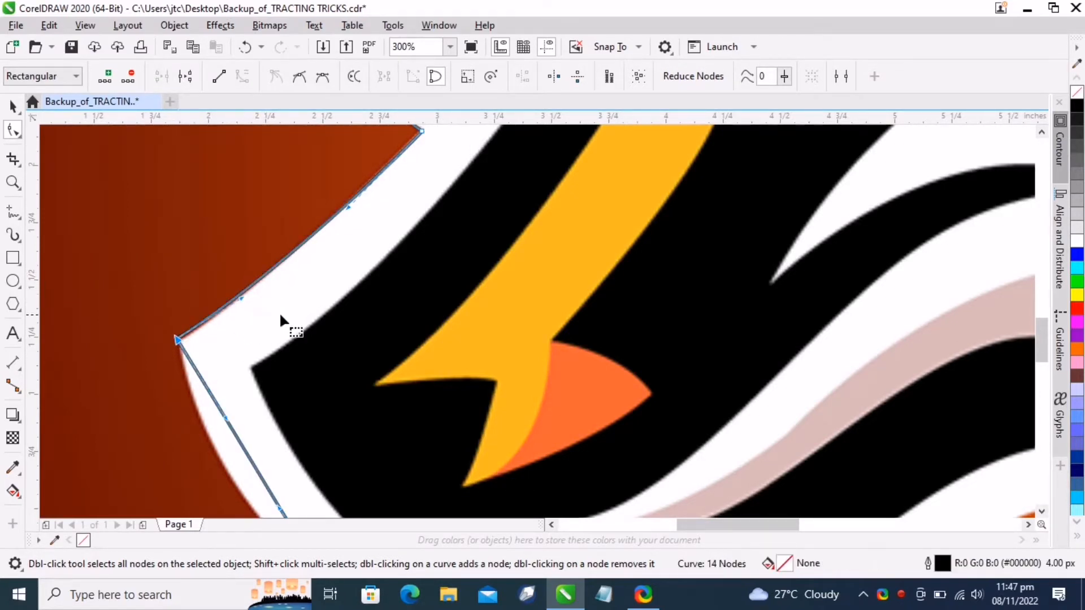
scroll(279, 311, "down", 3)
scroll(272, 269, "up", 3)
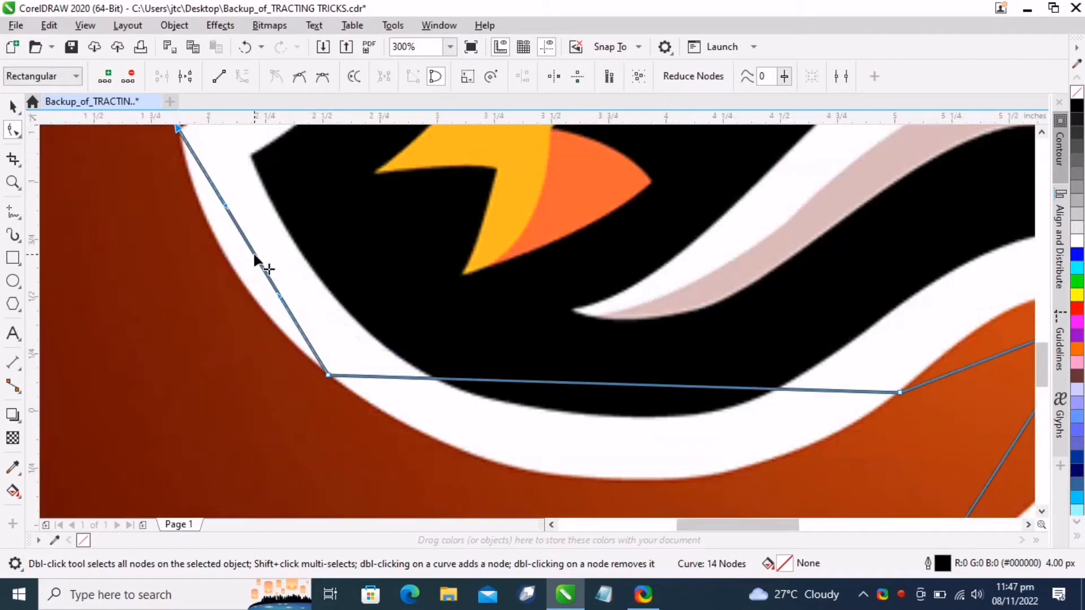
Curve the lower-left and jaw segments so they follow the outline's bottom edge
left_click_drag(256, 257, 231, 269)
scroll(317, 362, "down", 3)
scroll(302, 232, "up", 2)
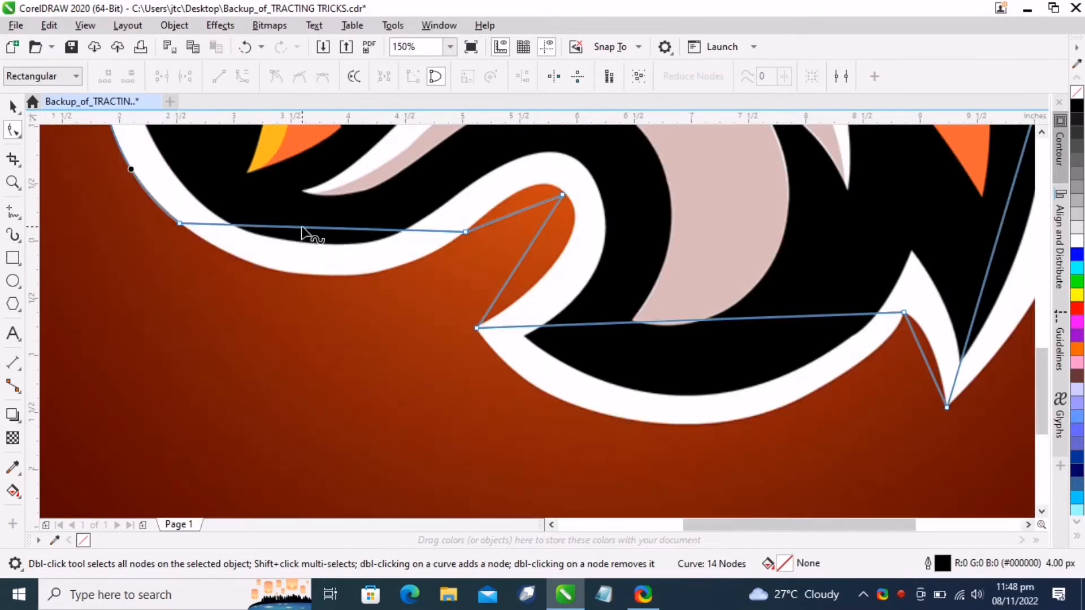
left_click_drag(302, 232, 313, 274)
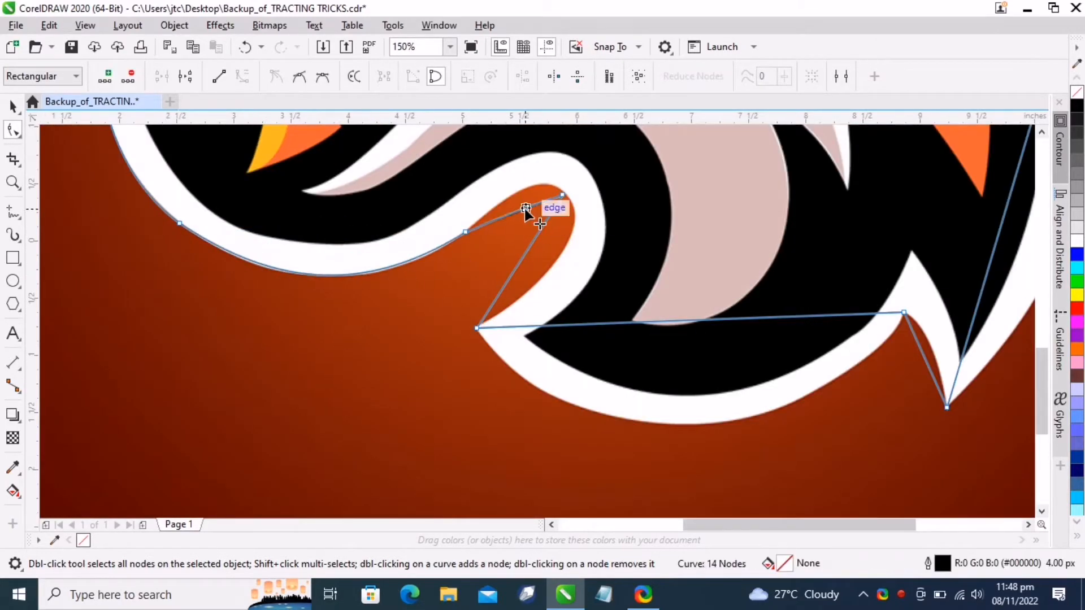
mouse_move(524, 208)
left_mouse_down()
mouse_move(537, 184)
mouse_move(514, 204)
left_mouse_up()
Adjust the control handle and bend the inner segment of the chin bump to fit the border
scroll(579, 188, "up", 2)
scroll(480, 208, "down", 1)
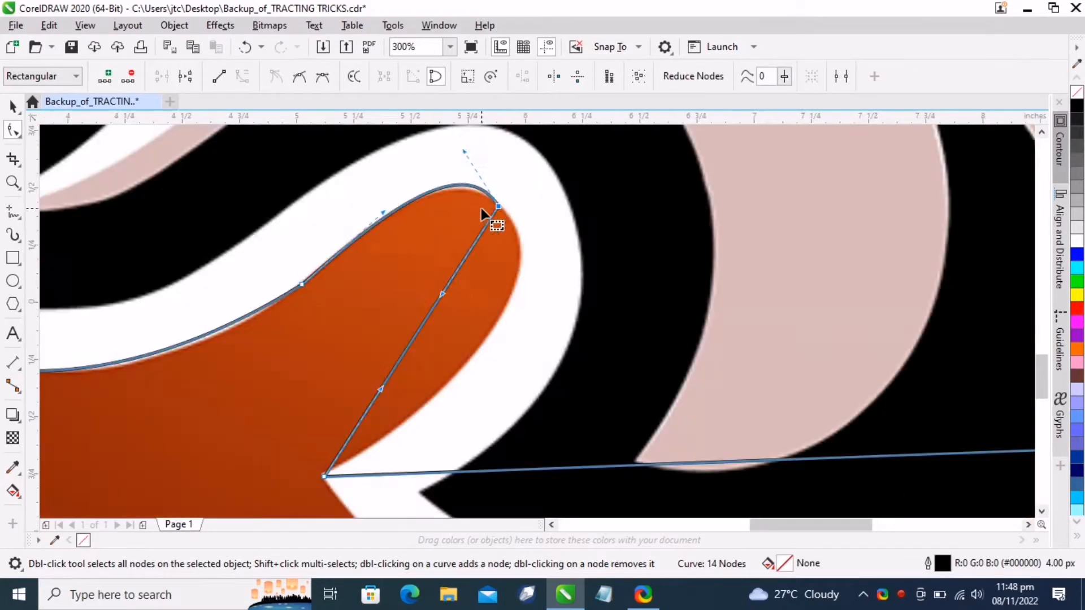
left_click_drag(463, 145, 446, 160)
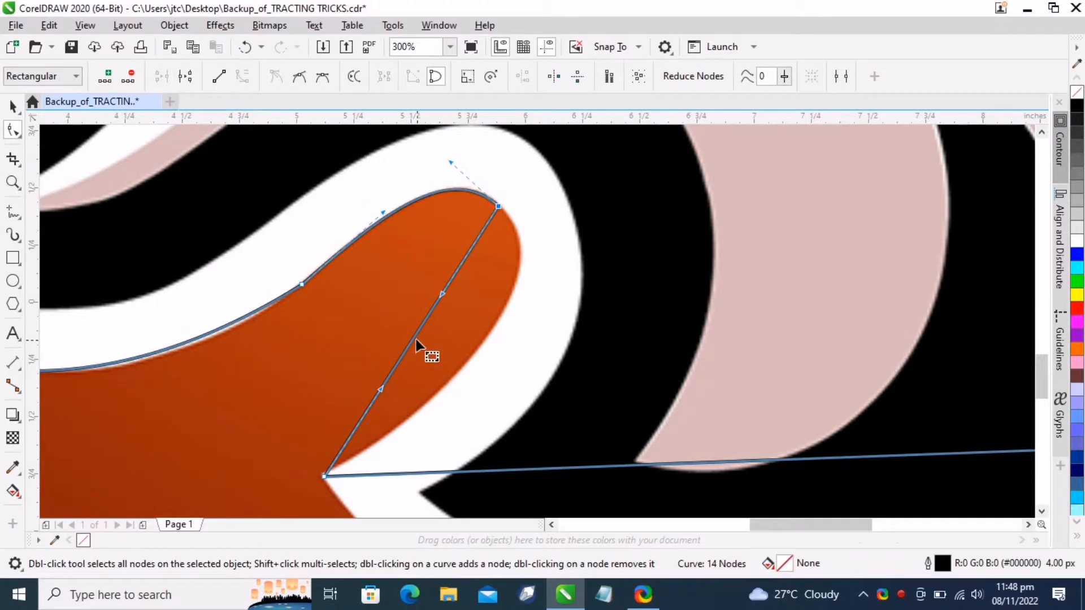
left_click(413, 338)
left_click_drag(415, 338, 495, 297)
Curve the long segment under the neck to follow the white border
scroll(495, 296, "down", 1)
scroll(608, 482, "up", 1)
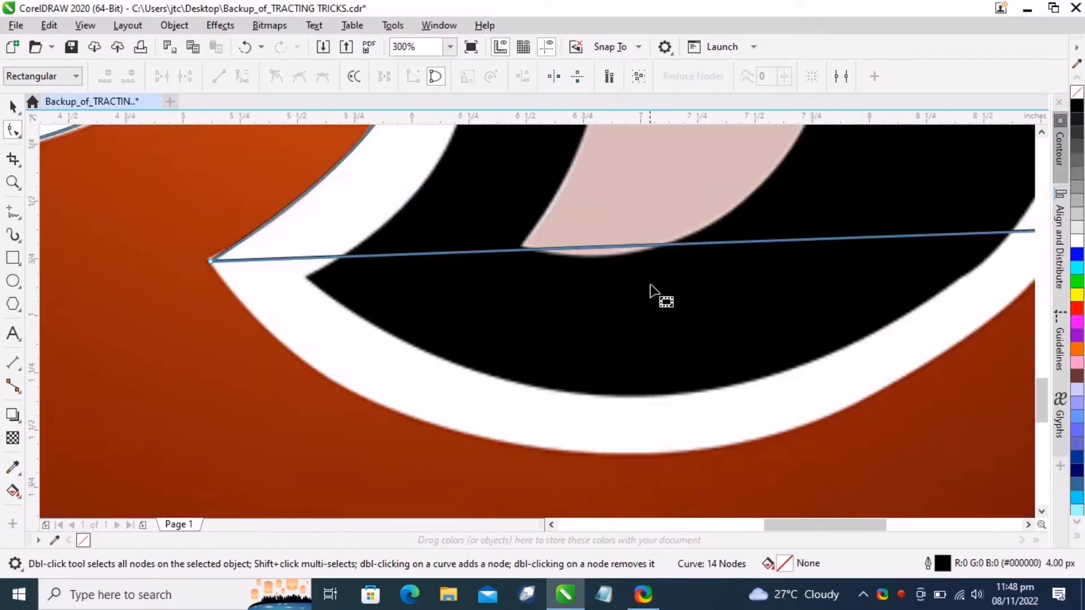
left_click_drag(674, 244, 637, 452)
left_click(555, 451)
left_click_drag(318, 368, 283, 390)
Refine the bottom curve and the segment leading into the lower notch near the tail point
scroll(295, 317, "down", 1)
scroll(296, 317, "right", 4)
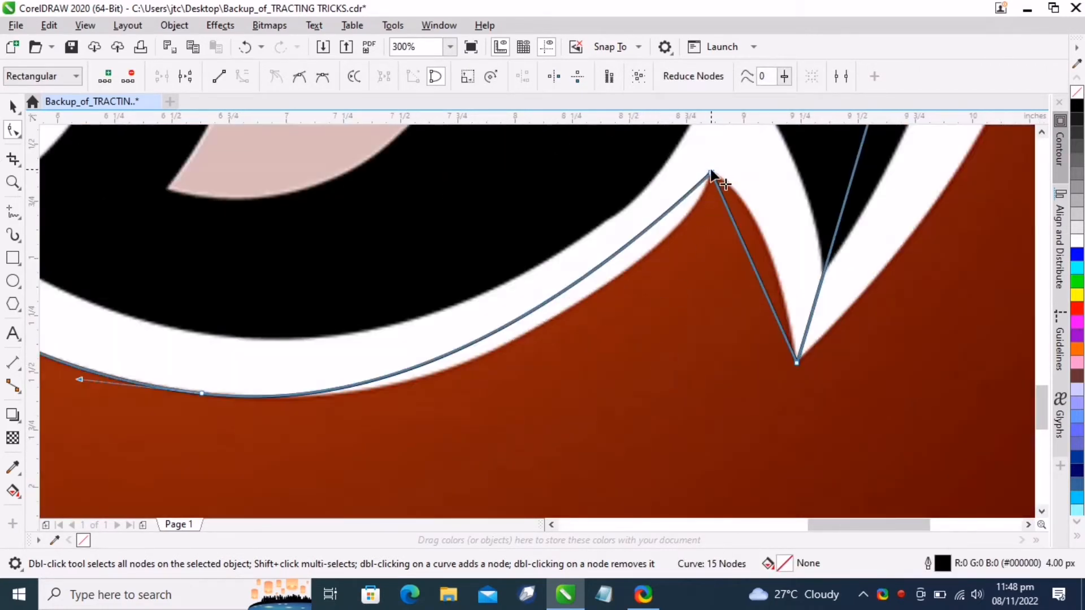
left_click_drag(529, 354, 591, 360)
scroll(581, 350, "down", 1)
scroll(696, 309, "up", 1)
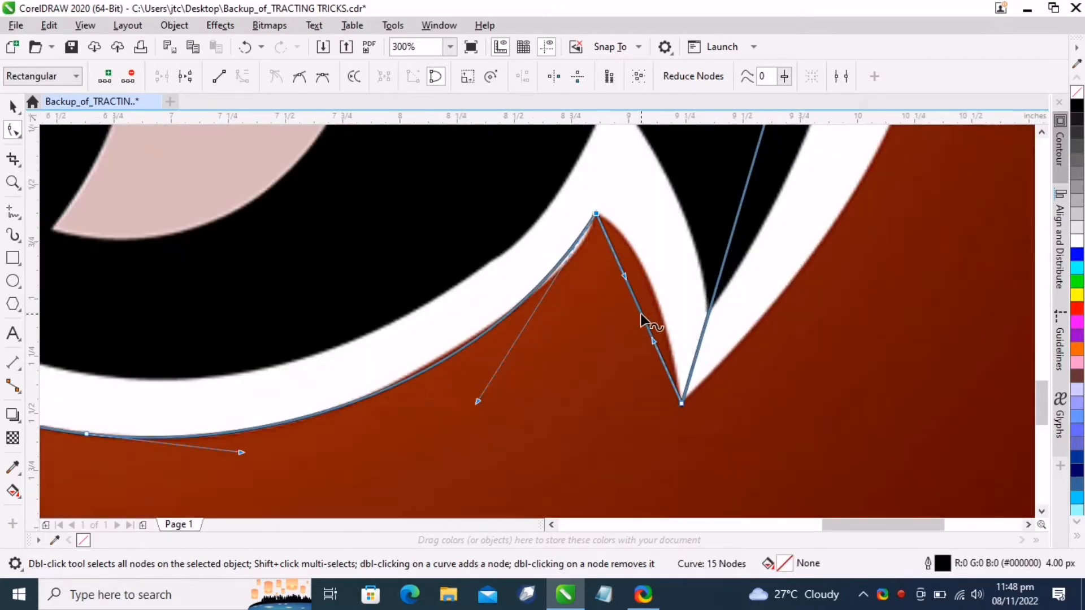
mouse_move(641, 314)
left_mouse_down()
mouse_move(649, 286)
mouse_move(658, 298)
mouse_move(646, 330)
left_mouse_up()
Bend the right-side segments outward to follow the rounded right edge of the outline
scroll(646, 330, "down", 2)
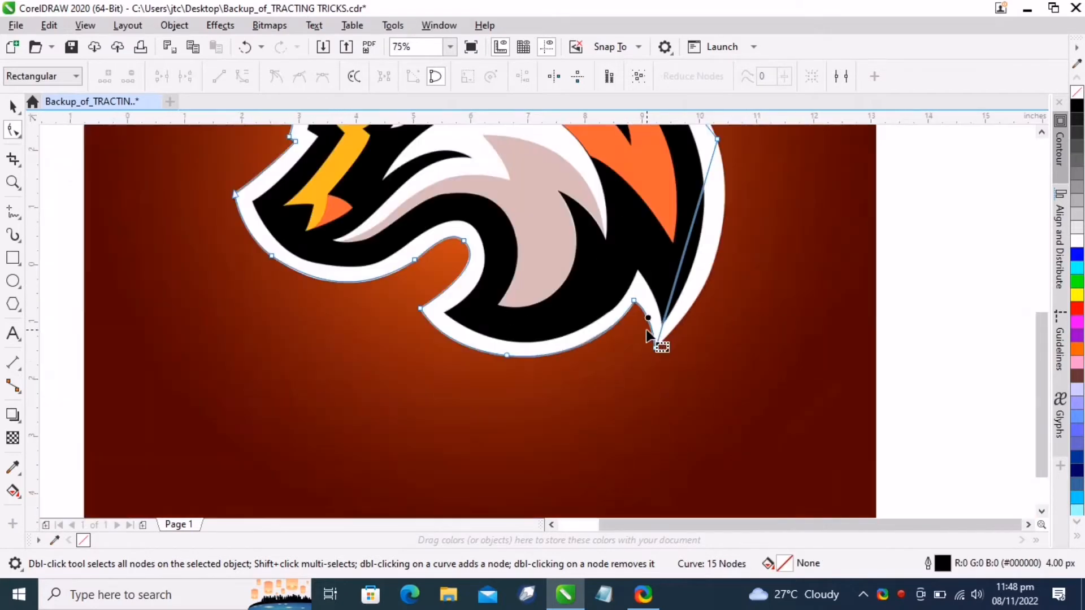
left_click_drag(688, 252, 718, 252)
scroll(707, 334, "down", 2)
scroll(686, 313, "up", 2)
scroll(685, 311, "up", 1)
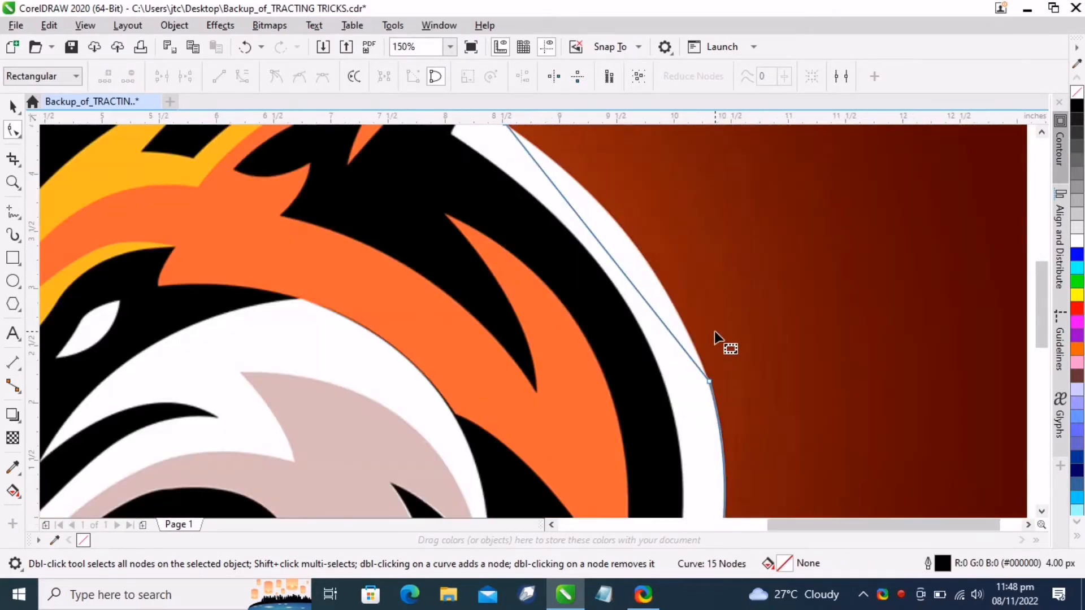
left_click_drag(607, 257, 637, 250)
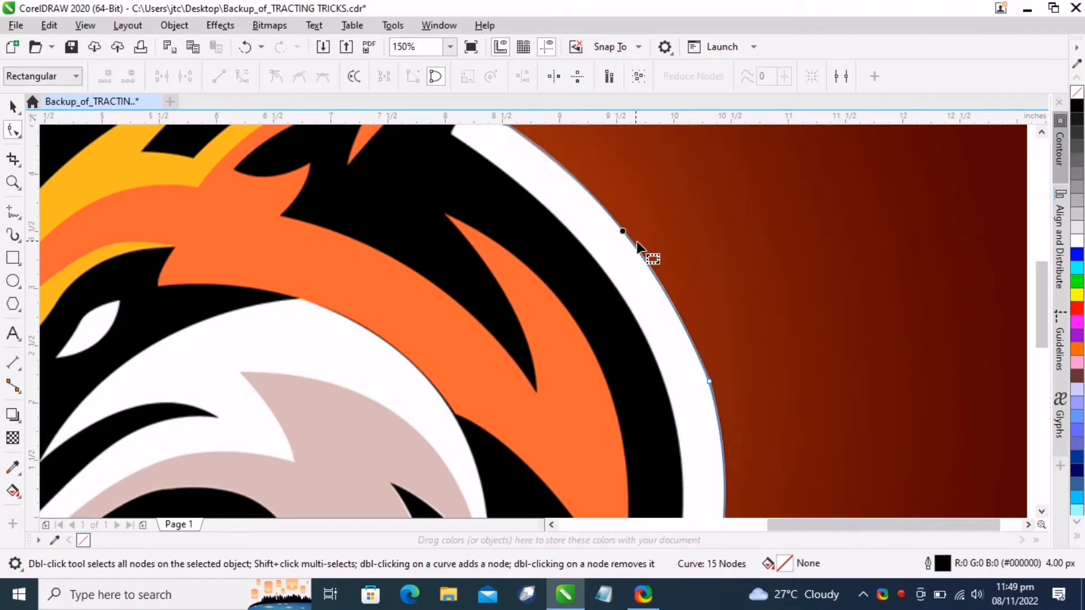
scroll(646, 241, "down", 2)
scroll(660, 192, "up", 3)
left_click(671, 210)
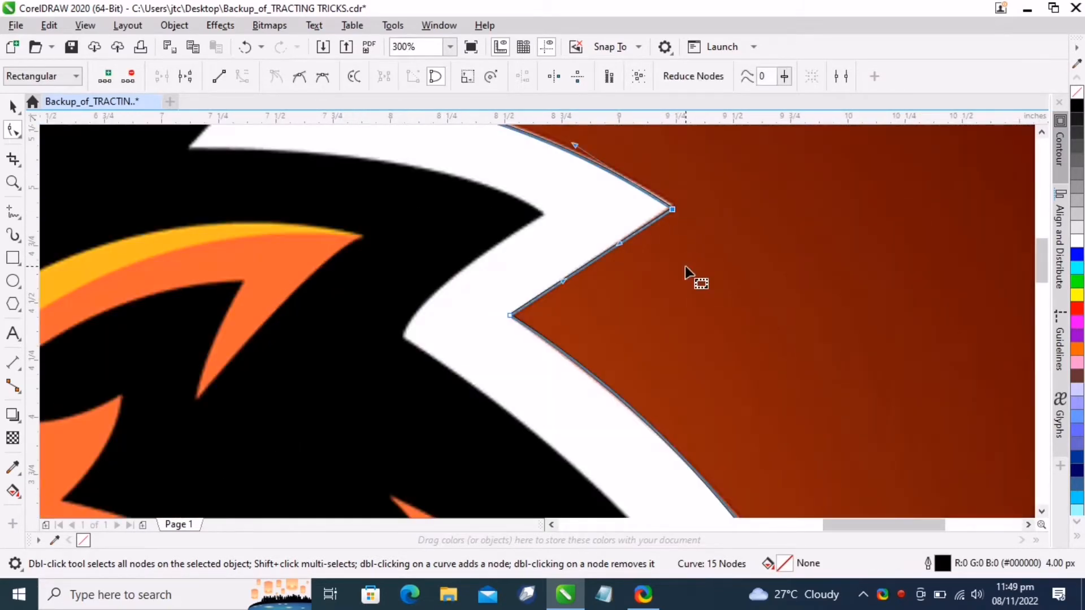
Start a polyline tracing the inner black outline with straight segments from the forehead down around the snout, jaw and neck
scroll(687, 264, "down", 2)
scroll(687, 264, "down", 2)
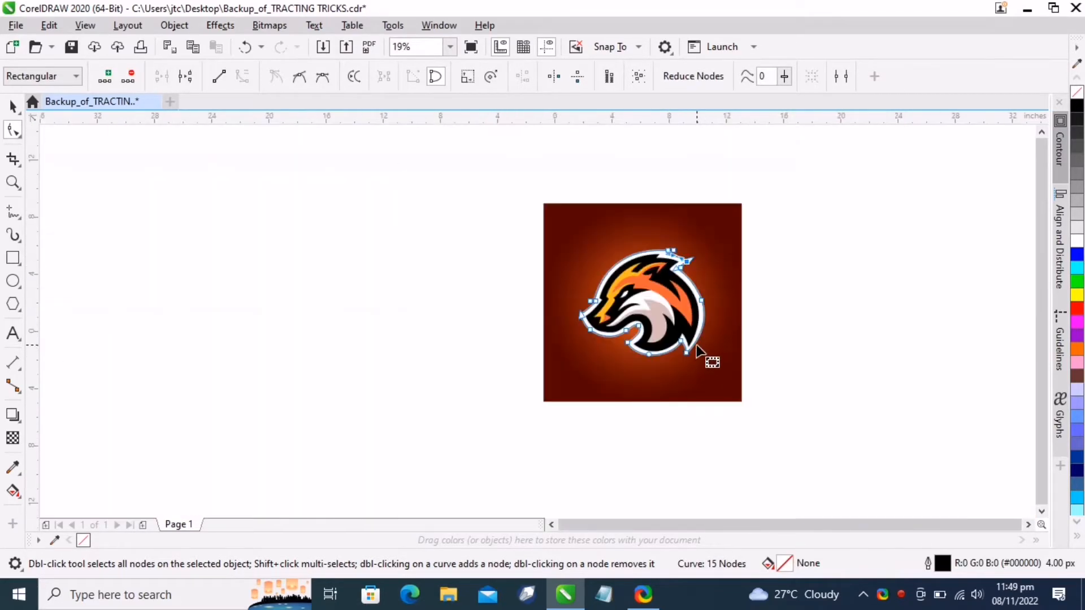
scroll(687, 271, "up", 1)
left_click(13, 106)
left_click(13, 213)
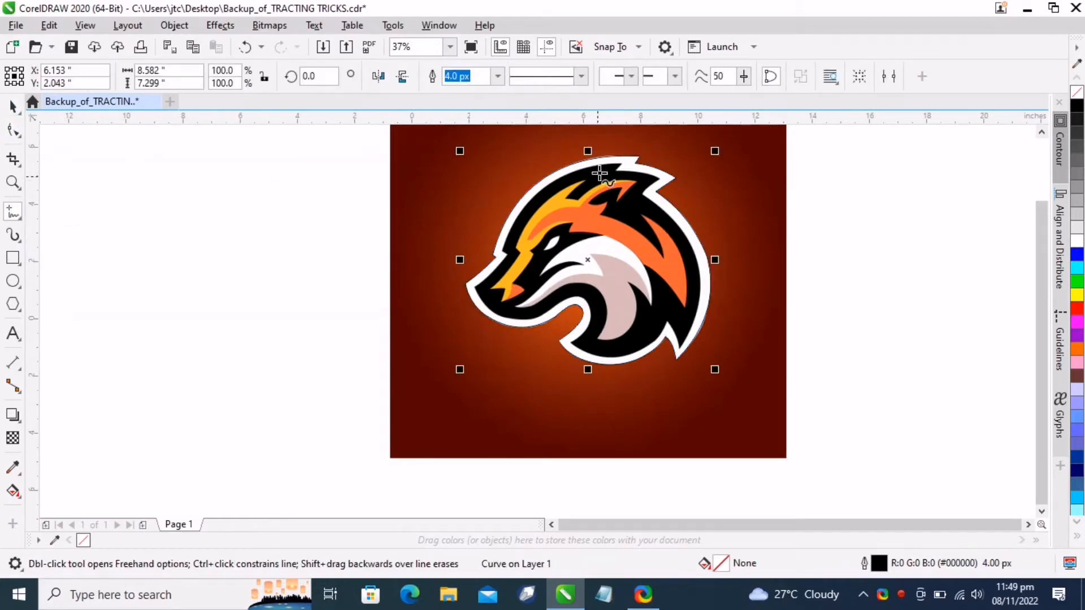
scroll(439, 290, "up", 2)
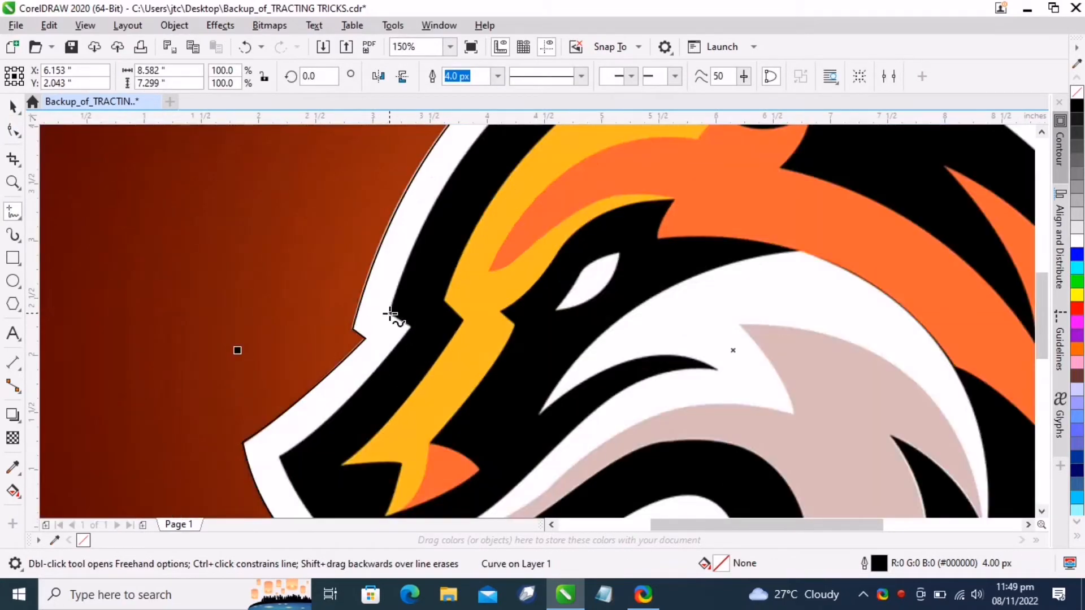
left_click(389, 314)
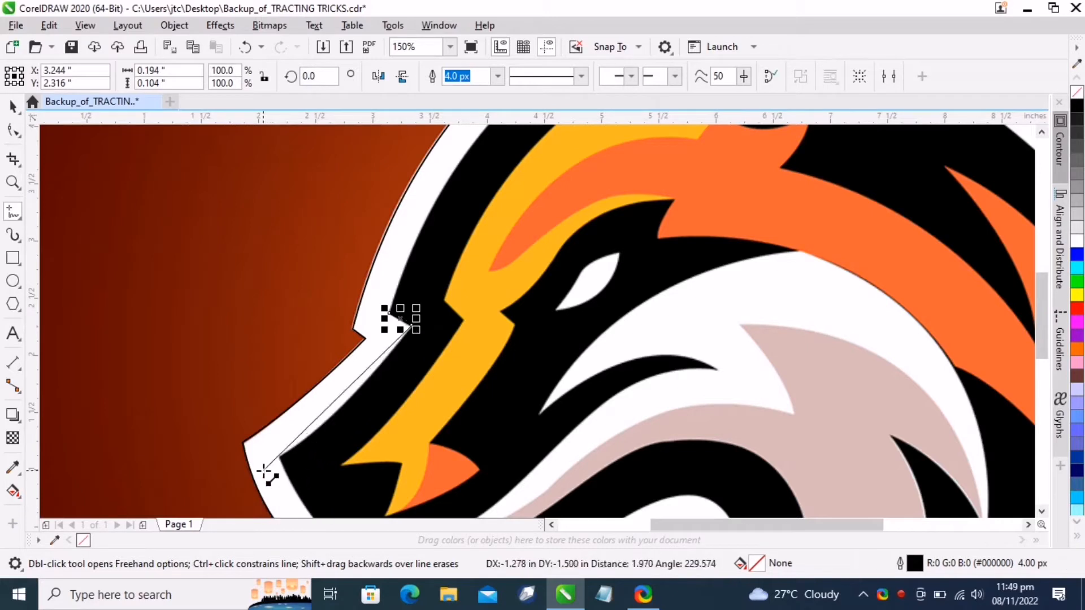
double_click(280, 455)
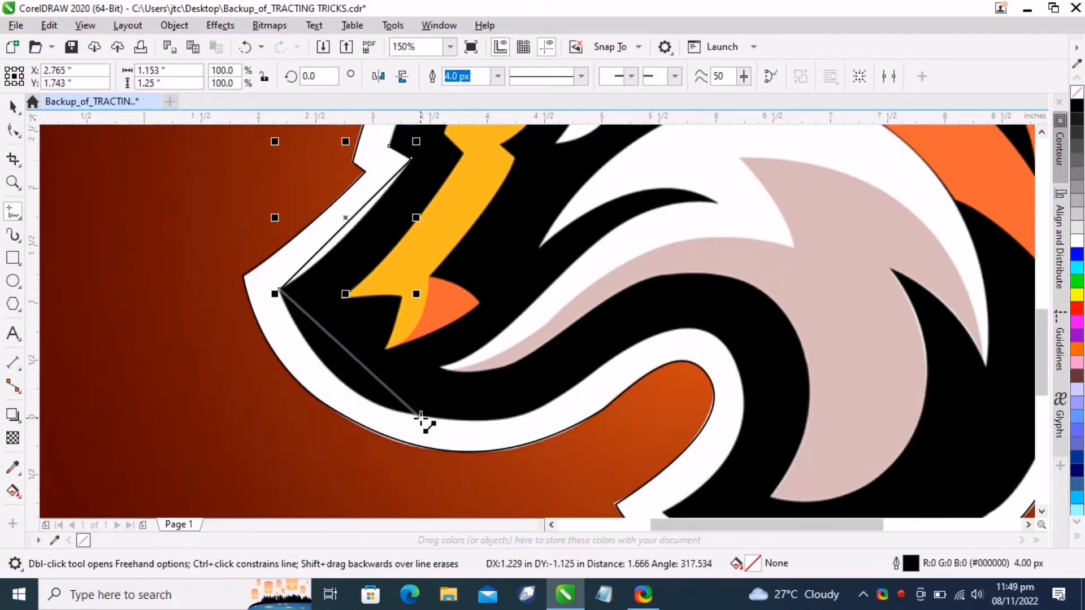
double_click(420, 417)
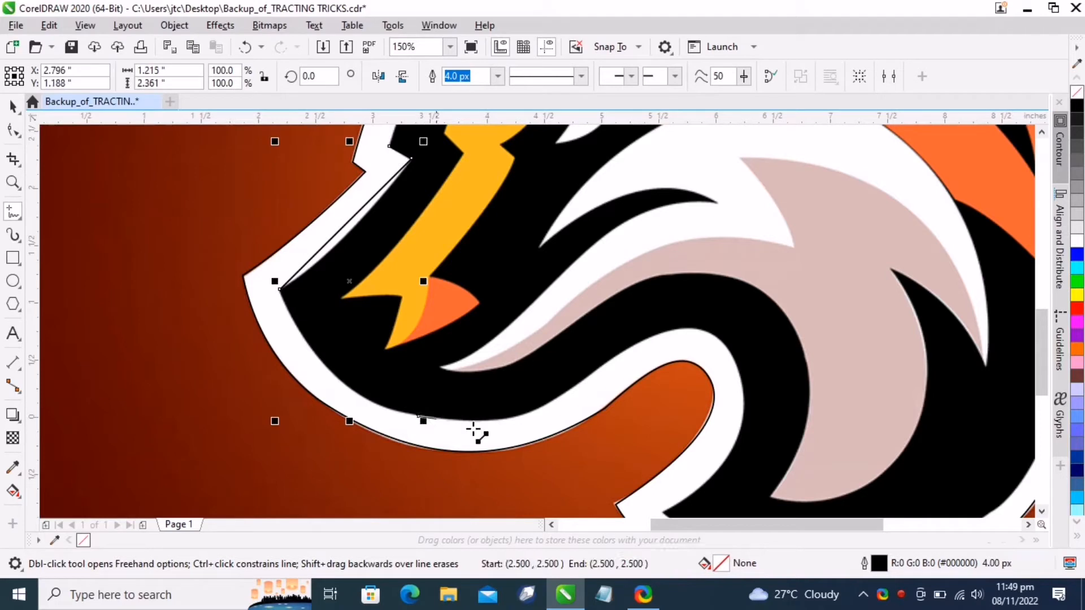
double_click(657, 337)
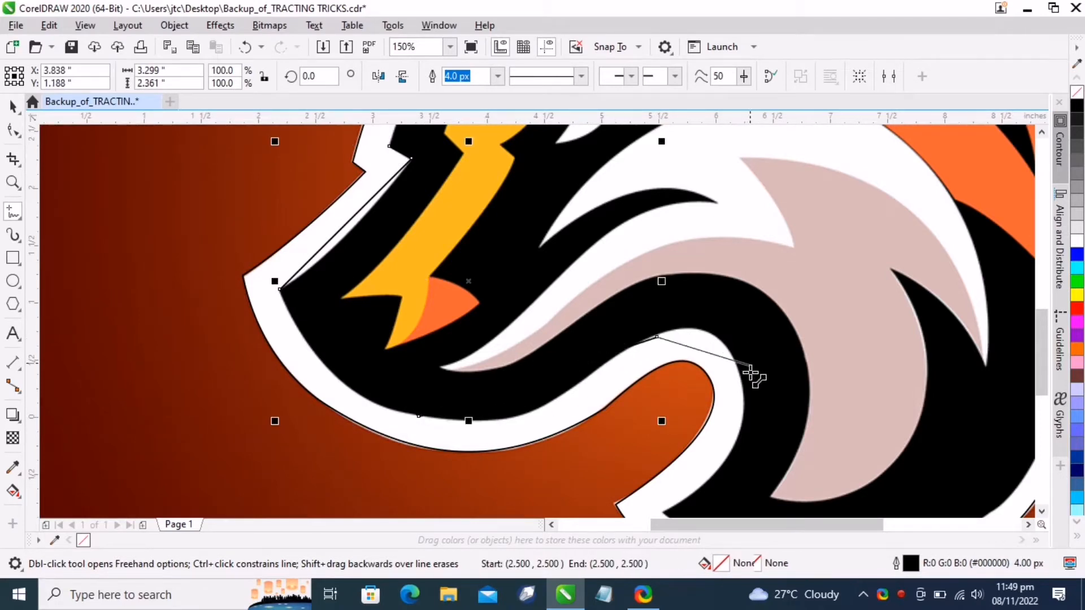
double_click(738, 443)
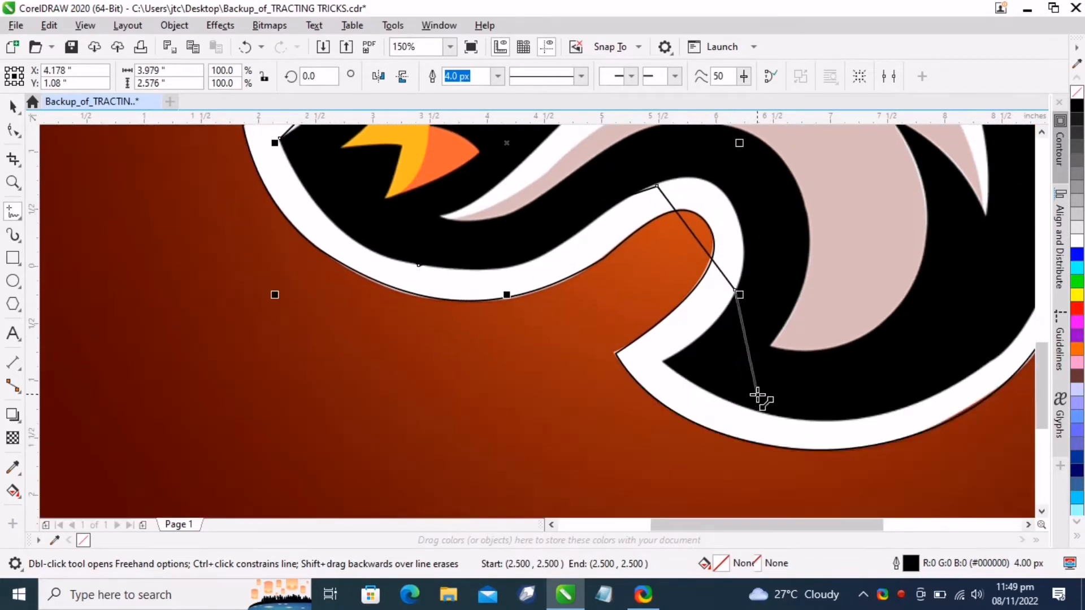
double_click(665, 361)
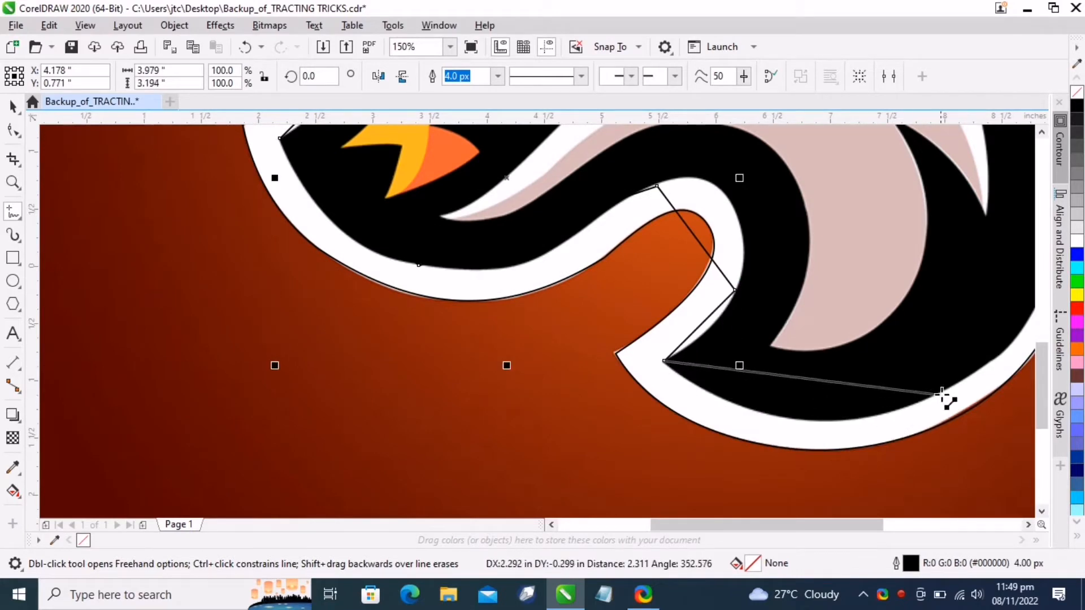
double_click(959, 389)
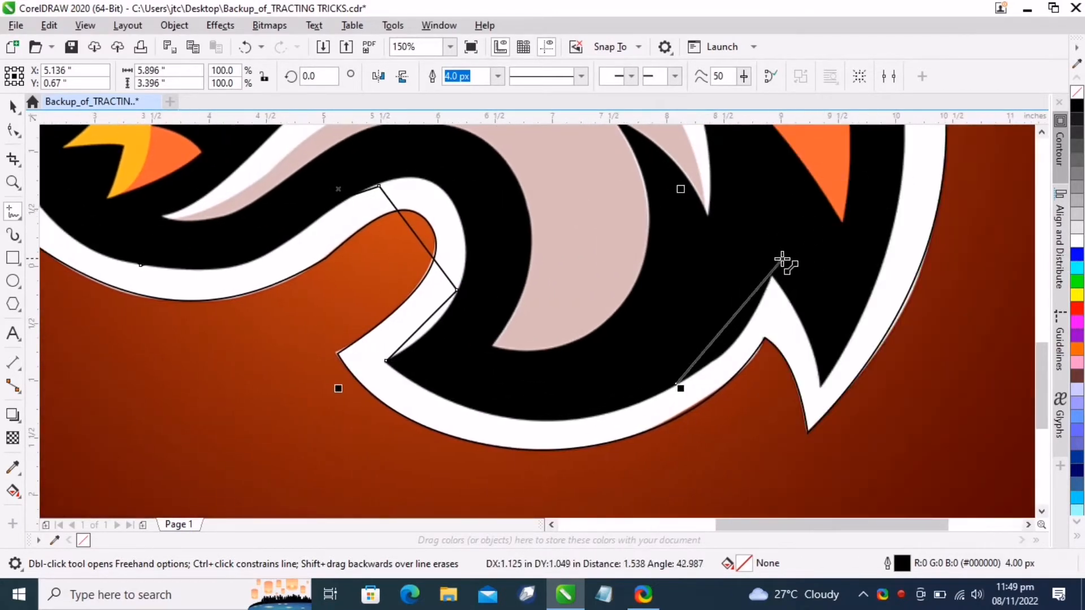
double_click(772, 273)
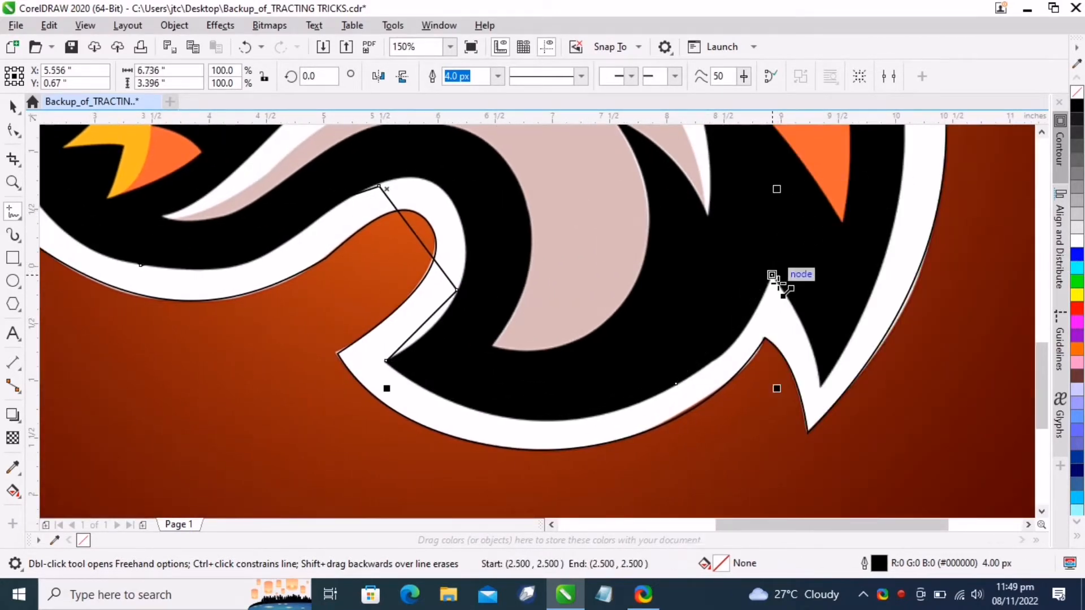
Continue the straight-segment trace up the back and over the head, closing the shape at its starting point
double_click(822, 386)
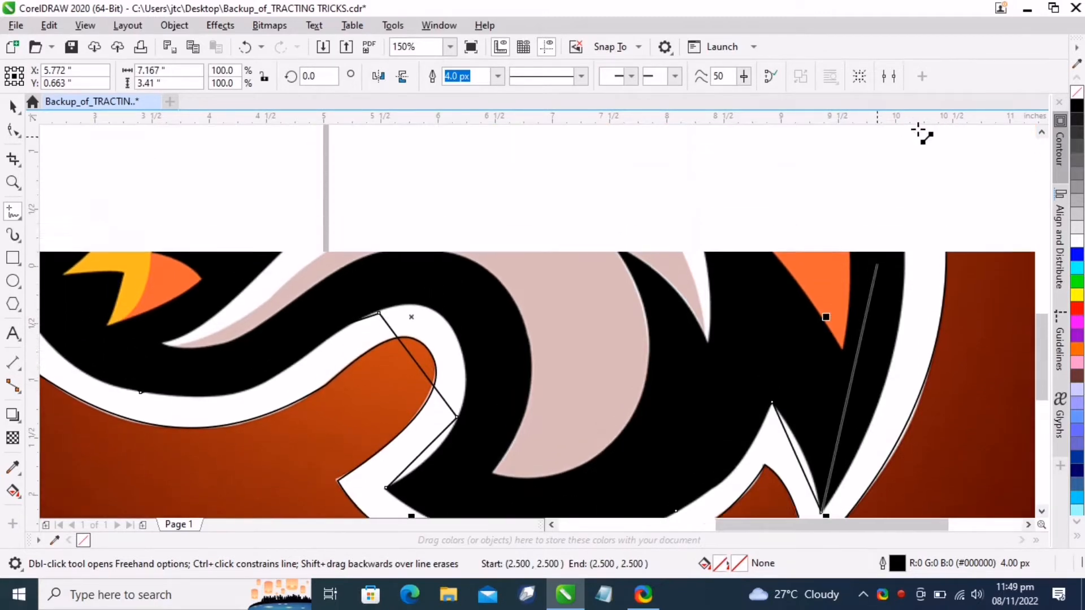
double_click(900, 228)
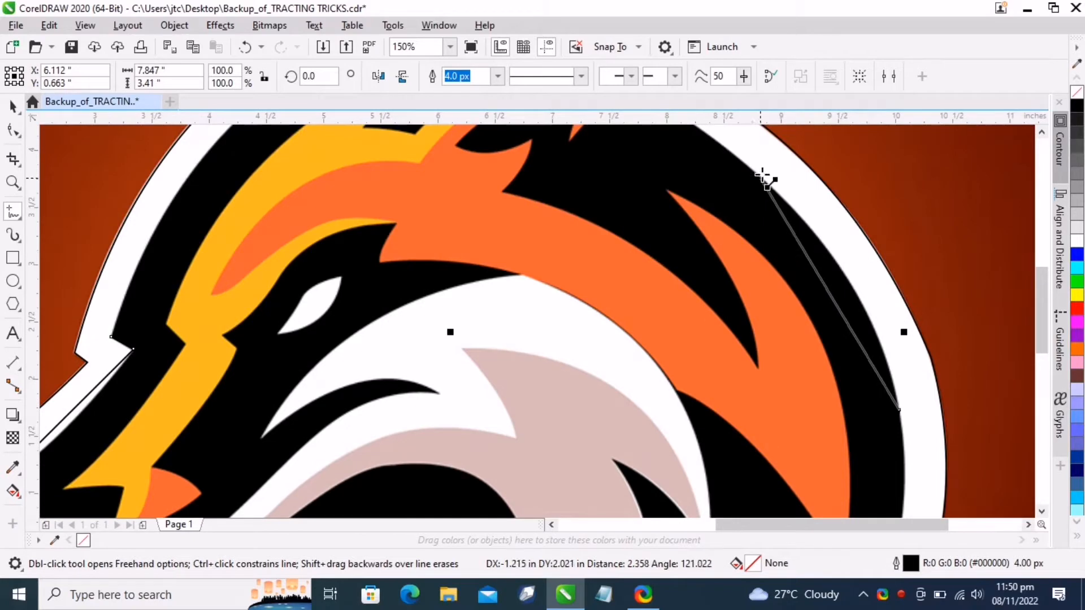
double_click(763, 177)
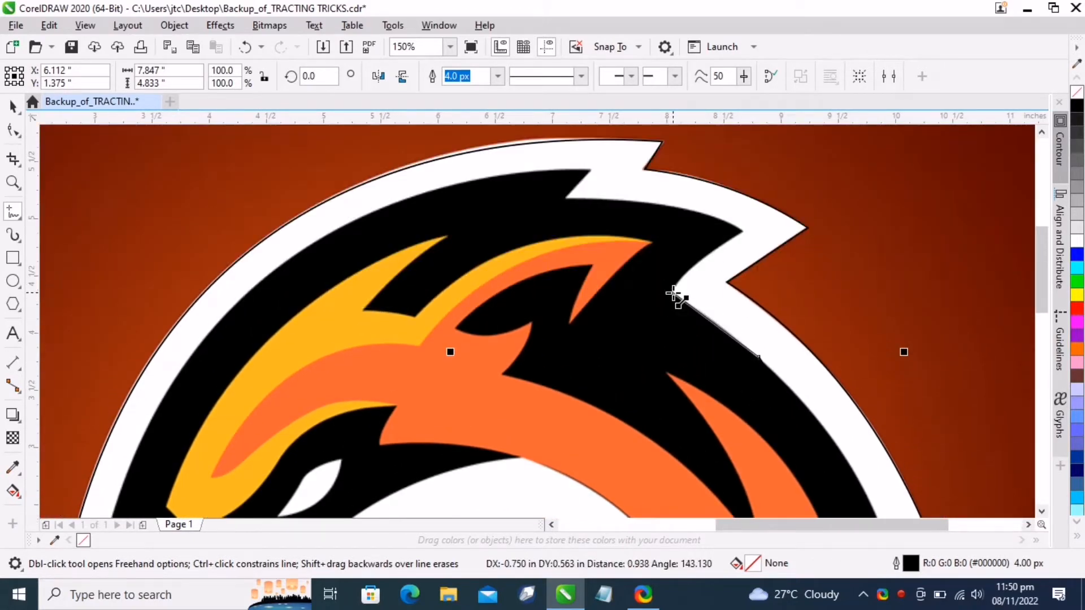
double_click(672, 294)
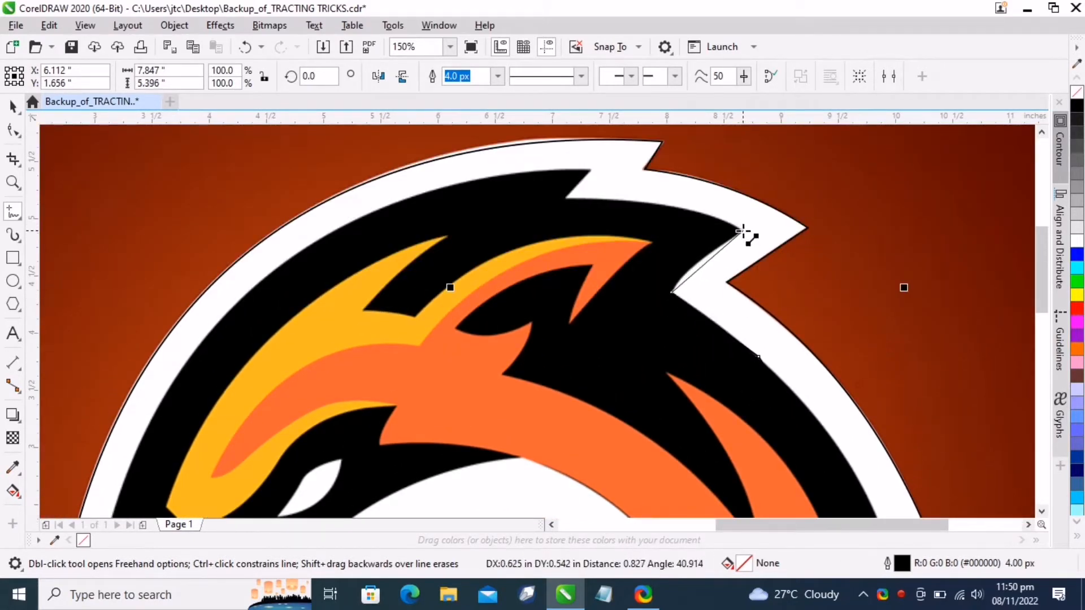
double_click(743, 230)
double_click(564, 198)
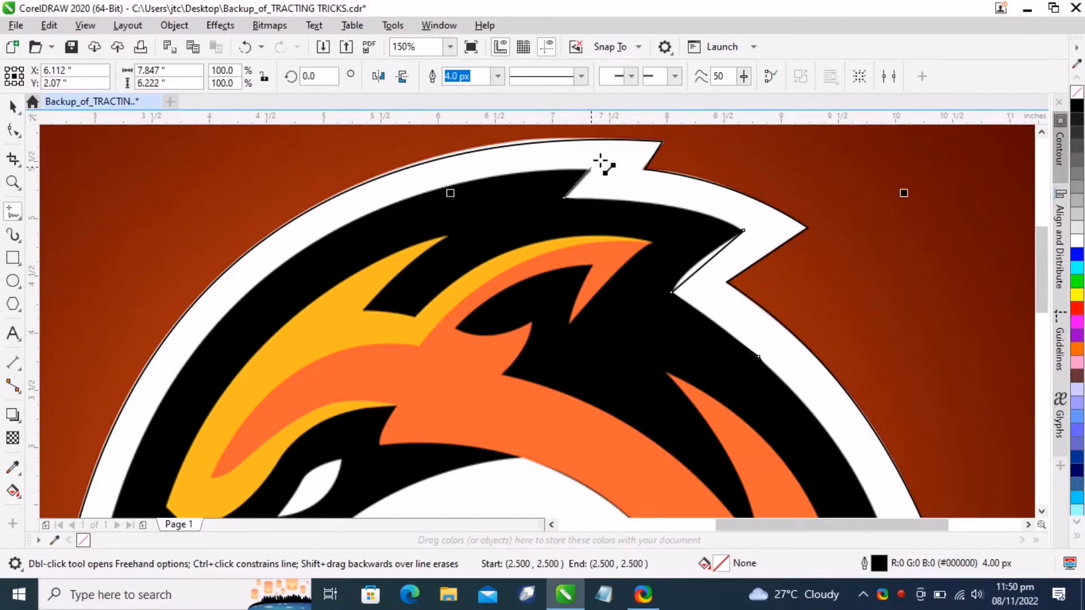
double_click(591, 168)
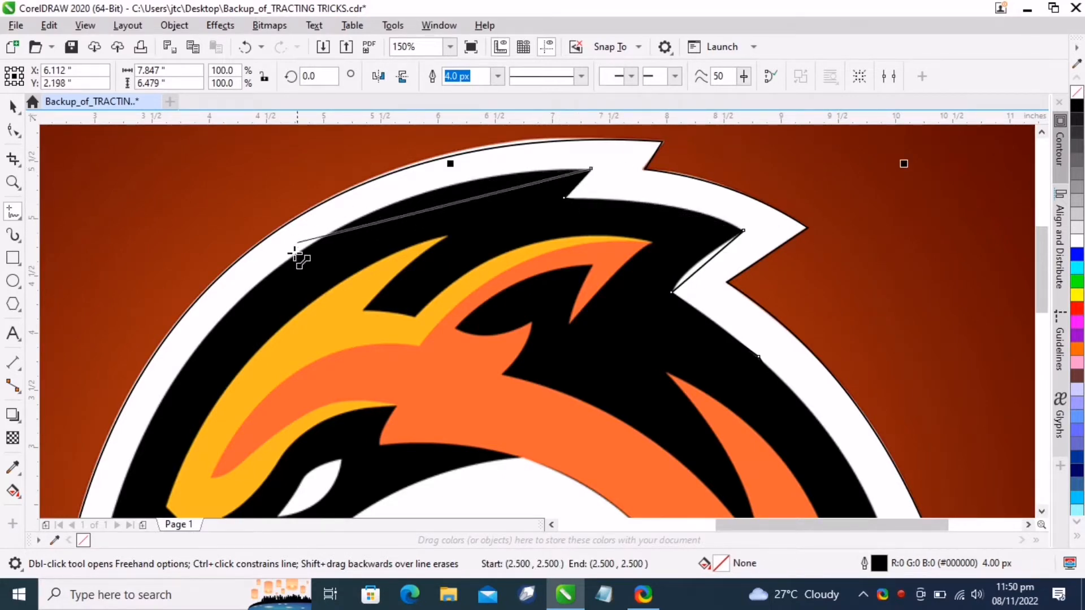
double_click(208, 334)
scroll(165, 497, "down", 5)
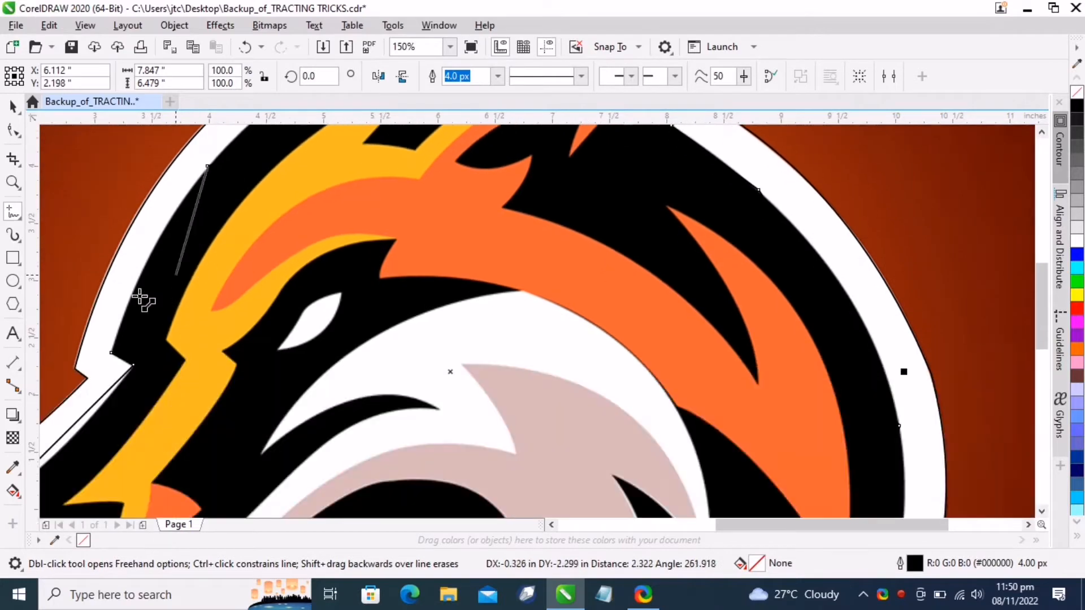
double_click(112, 353)
left_click(133, 365)
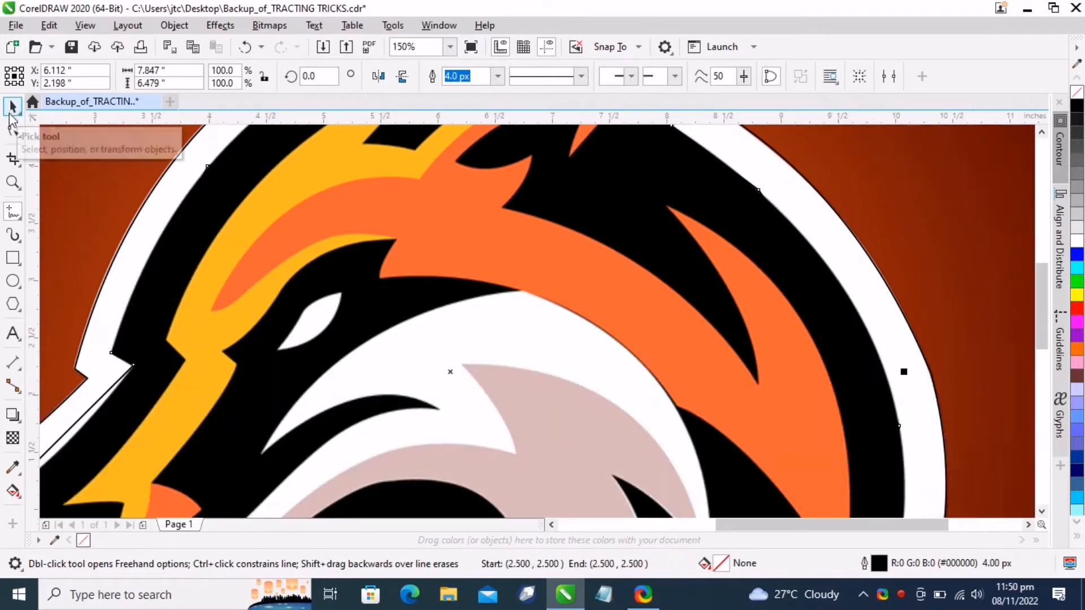
Select all nodes of the new traced outline and convert its straight segments to curves
left_click(13, 130)
scroll(291, 305, "down", 1)
scroll(349, 290, "down", 1)
left_click_drag(188, 175, 537, 468)
left_click(240, 82)
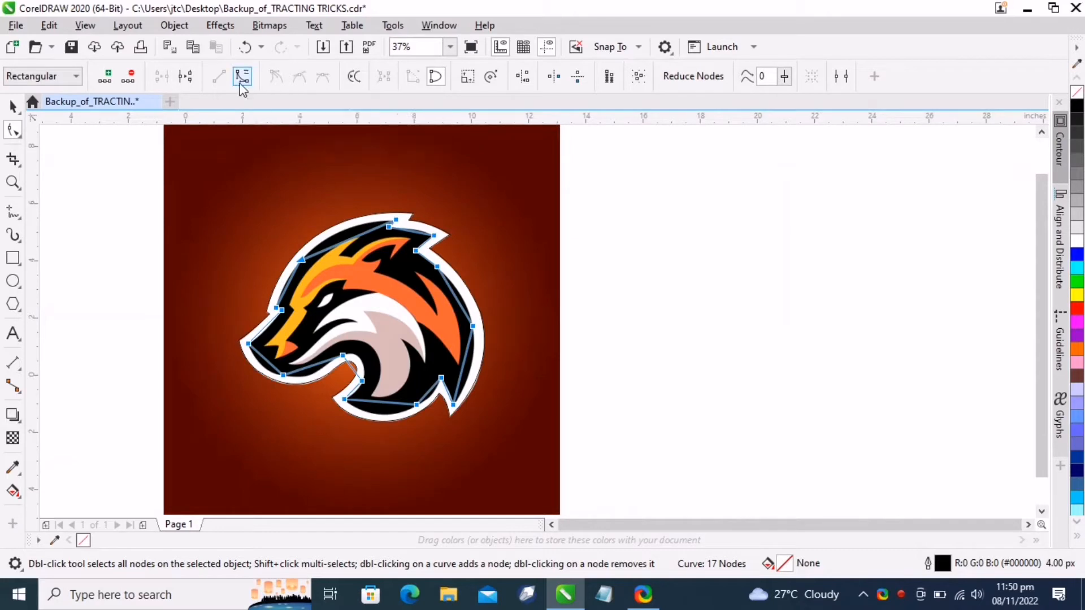
Give the traced shape a blue outline and no fill
left_click(13, 105)
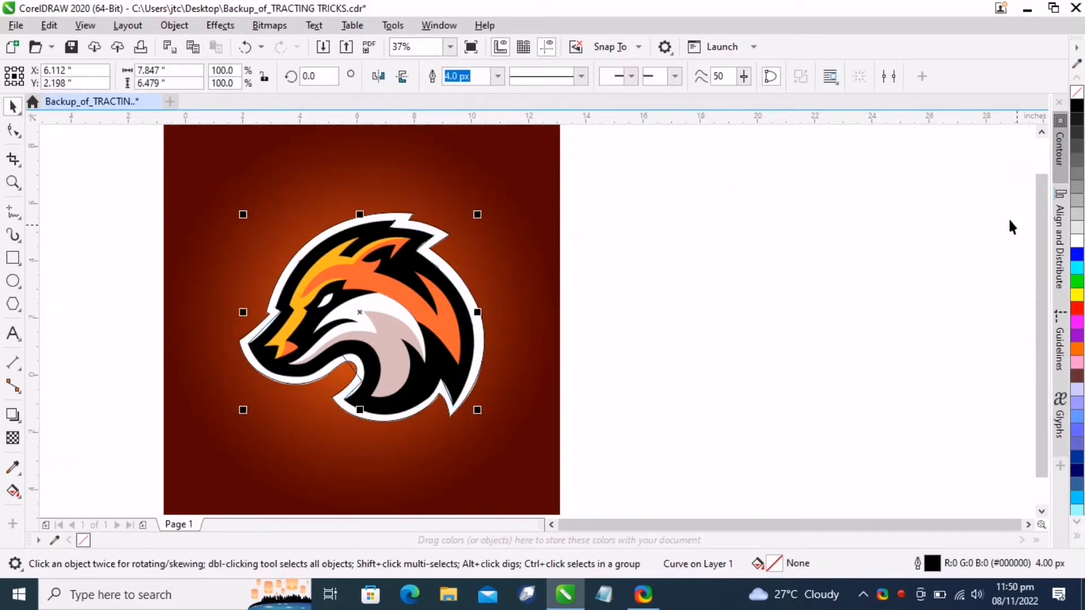
left_click(1075, 255)
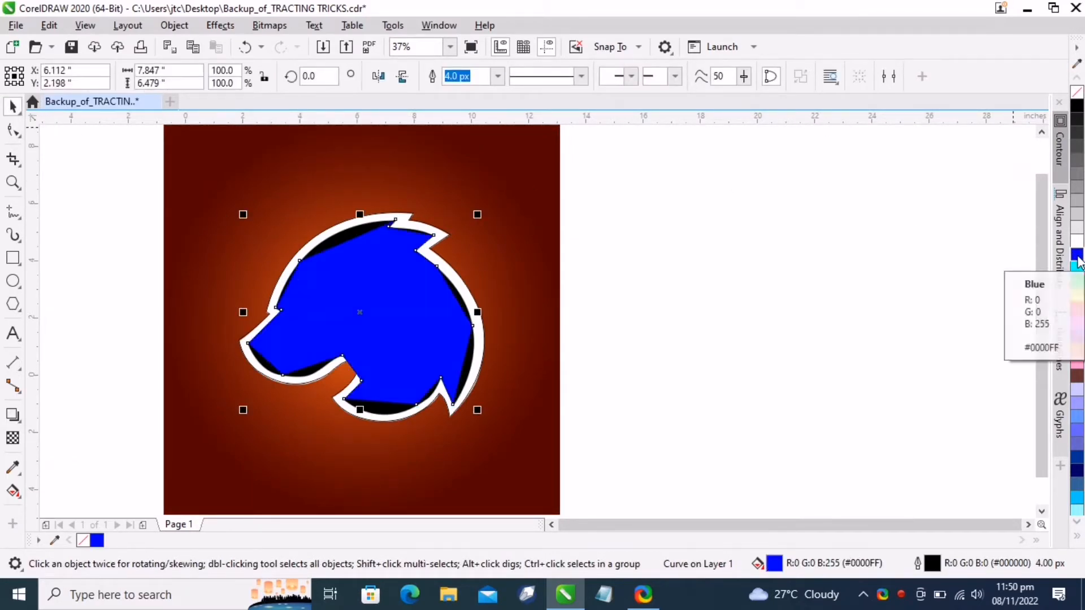
left_click(1077, 92)
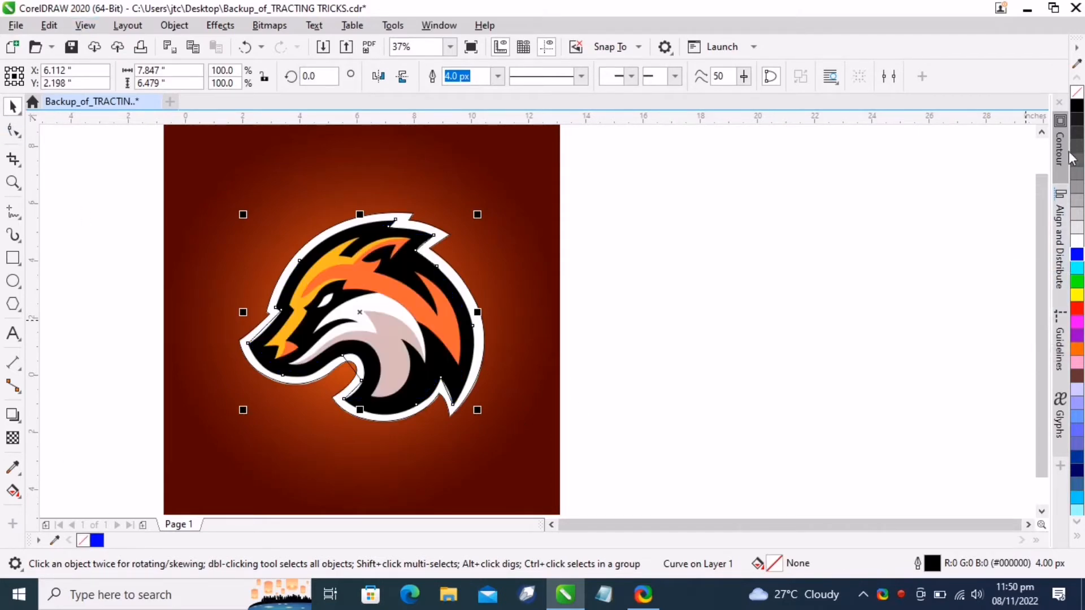
Bend the upper-left and top segments of the blue outline to follow the black edge
scroll(319, 255, "up", 2)
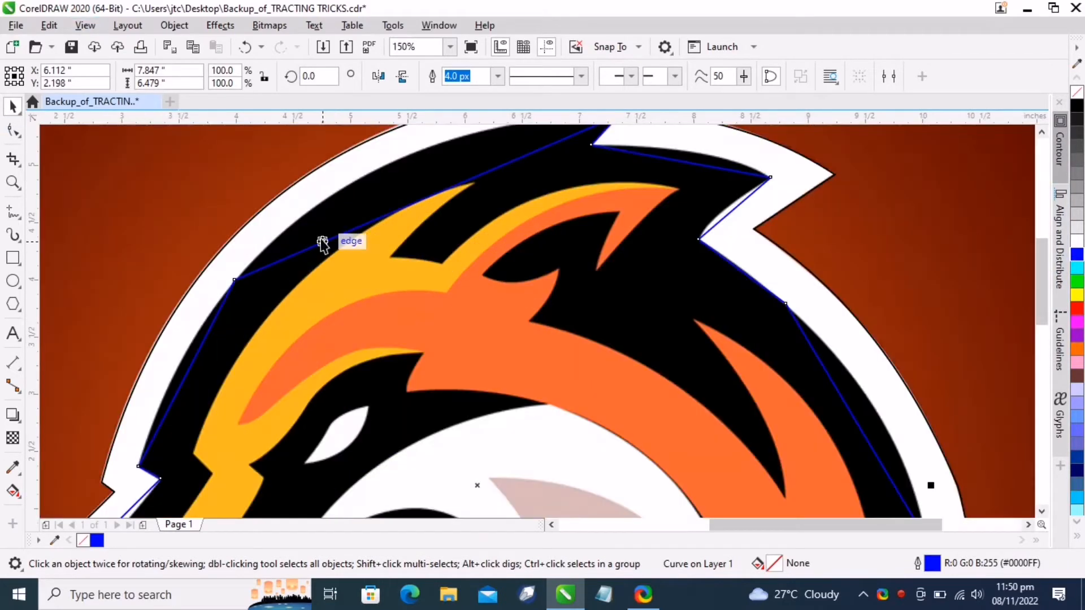
key("F10")
scroll(443, 209, "down", 1)
scroll(443, 198, "up", 1)
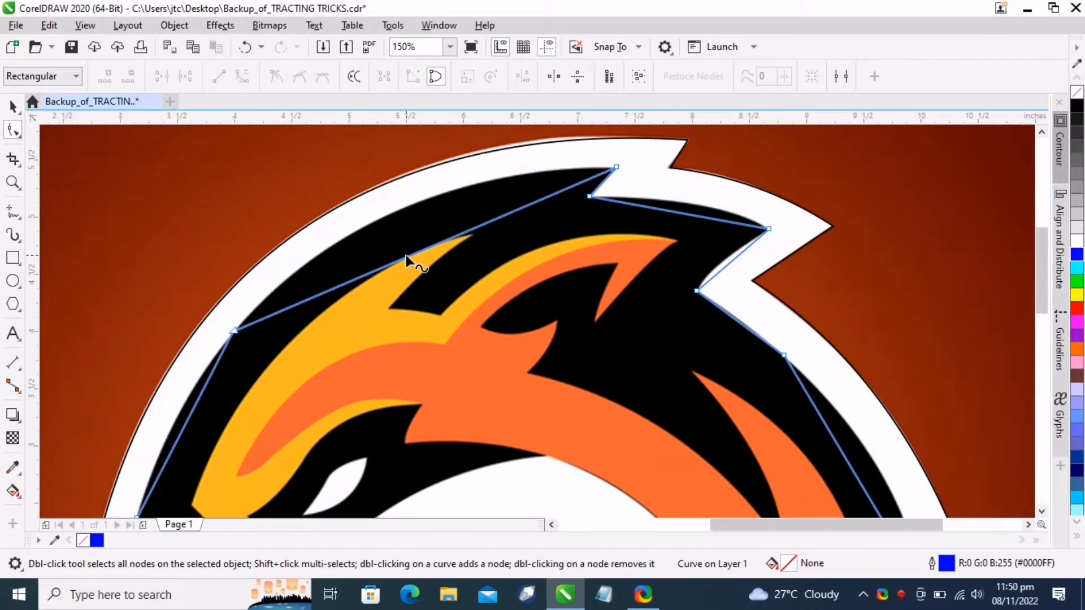
left_click_drag(406, 258, 395, 222)
scroll(668, 234, "up", 1)
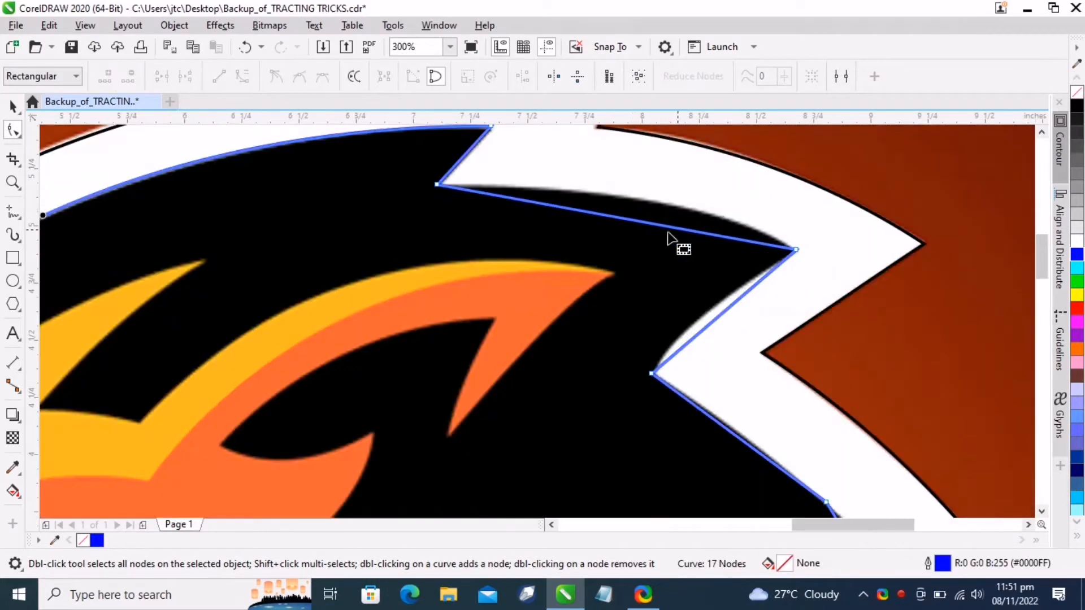
left_click_drag(635, 222, 666, 205)
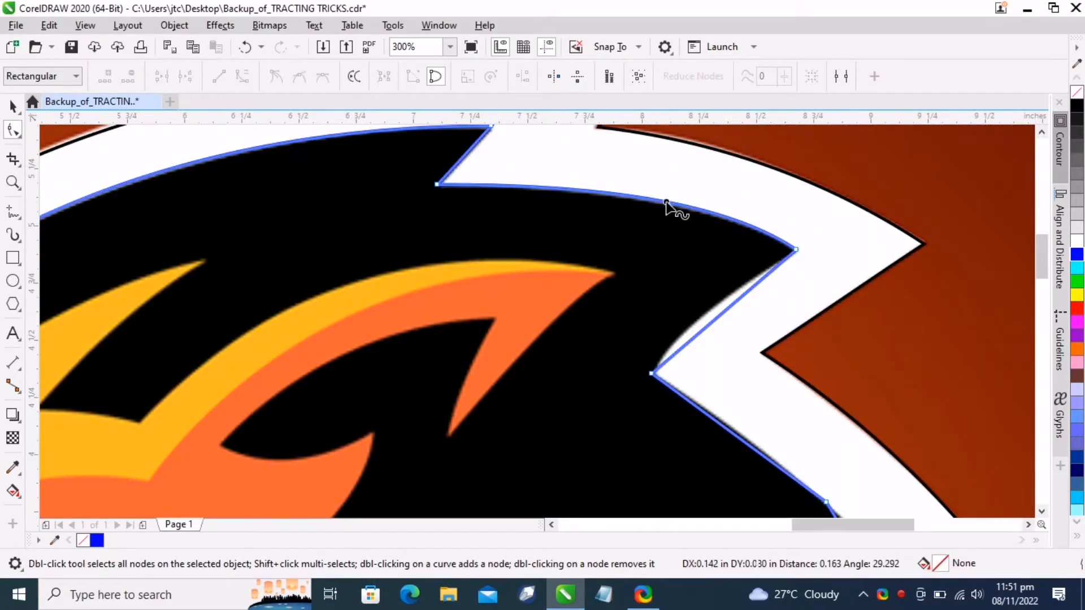
Bend the segment by the top notch and the forehead segment to match the black edge
scroll(666, 205, "down", 1)
scroll(733, 244, "up", 1)
mouse_move(650, 277)
left_mouse_down()
mouse_move(636, 271)
mouse_move(635, 281)
left_mouse_up()
scroll(593, 293, "down", 2)
scroll(398, 345, "up", 1)
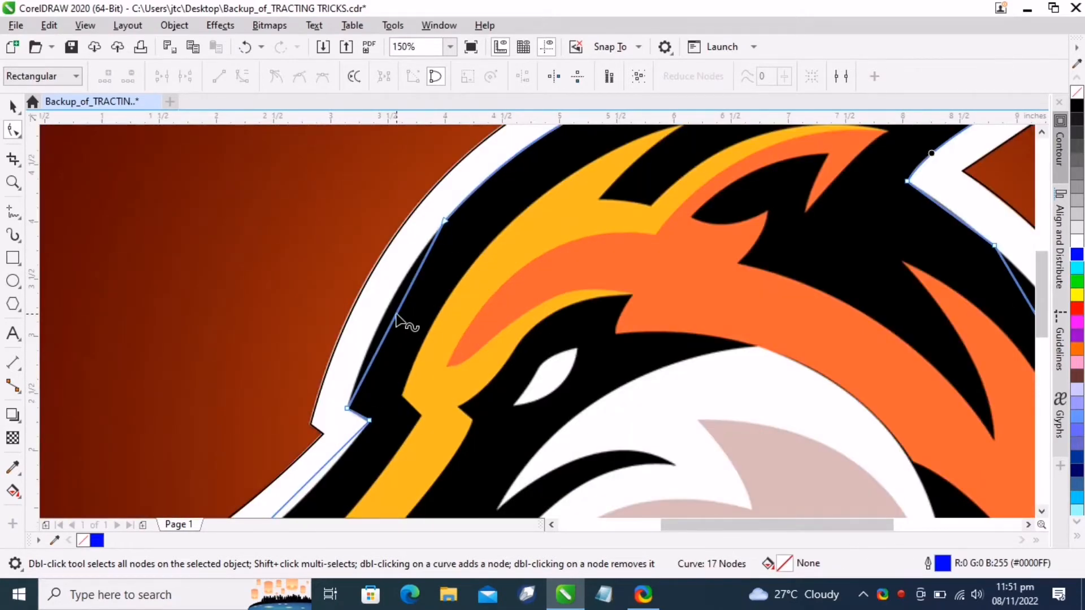
left_click_drag(397, 317, 388, 311)
Curve the snout segment of the blue outline to follow the black edge
scroll(387, 310, "down", 2)
scroll(316, 305, "up", 2)
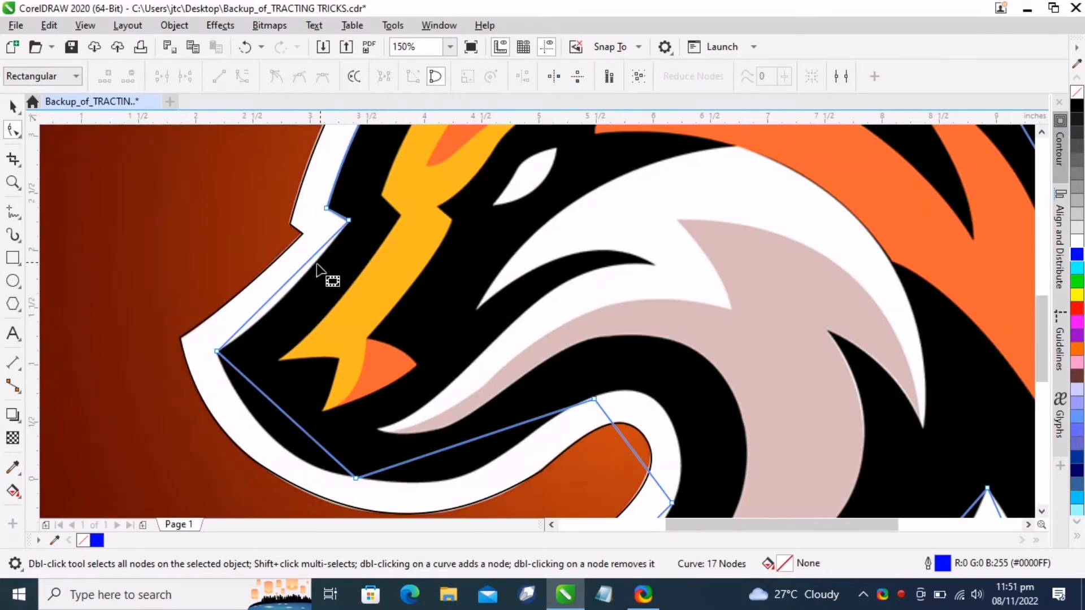
left_click_drag(269, 301, 315, 355)
Bend the long segment under the jaw down toward the black edge
scroll(271, 314, "down", 2)
scroll(310, 387, "up", 2)
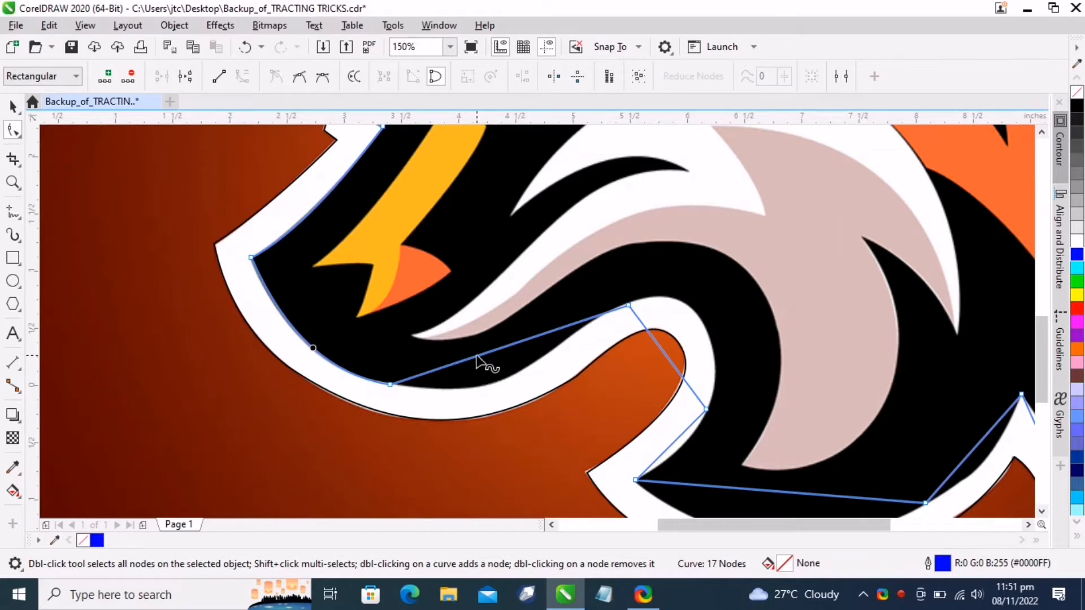
left_click_drag(477, 359, 487, 387)
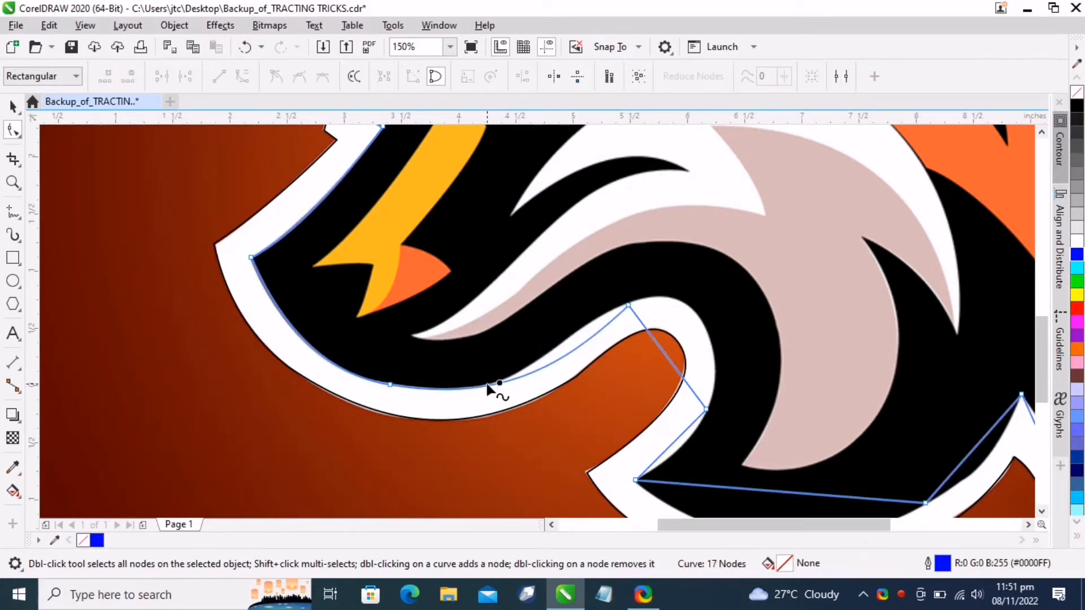
Add a node on the curve under the jaw, delete one node, and undo that deletion
double_click(487, 387)
left_click_drag(573, 348, 566, 342)
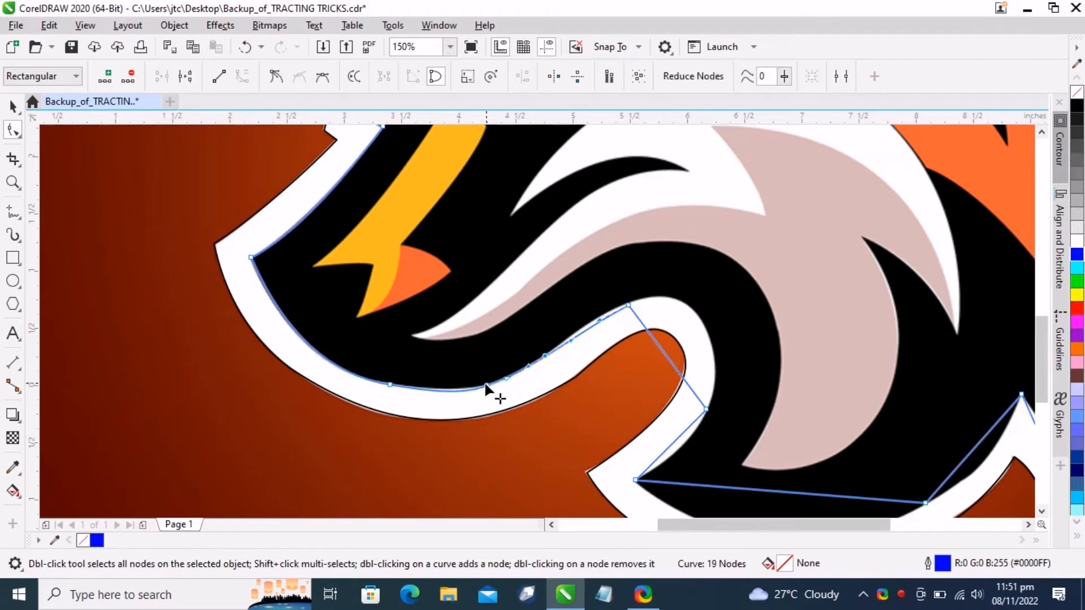
left_click(497, 394)
key("Delete")
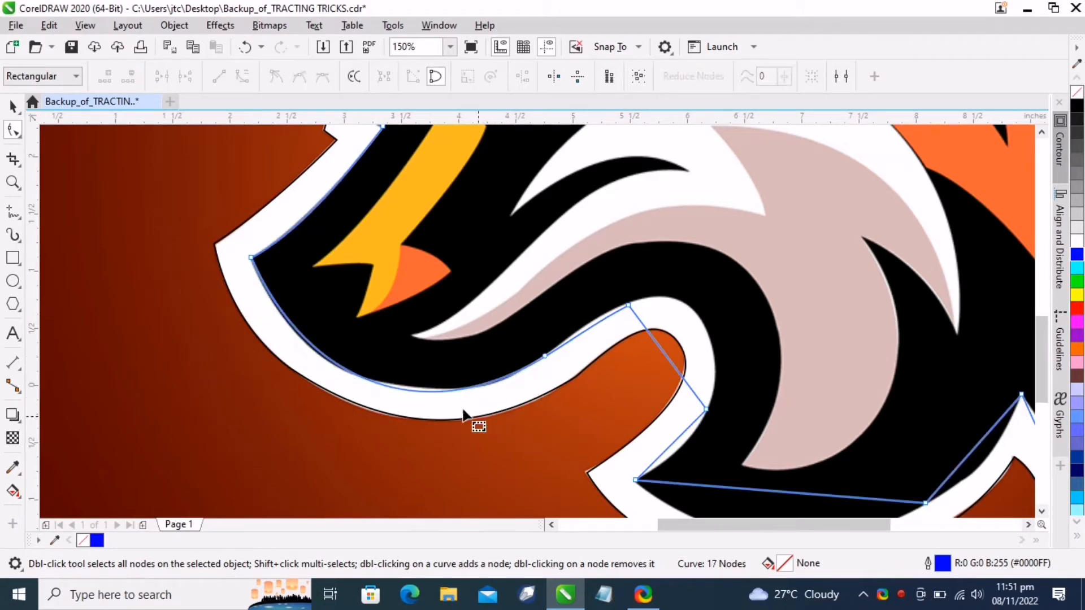
key("ctrl+z")
Adjust the control handles to smooth the curve under the jaw along the black edge
scroll(481, 390, "up", 2)
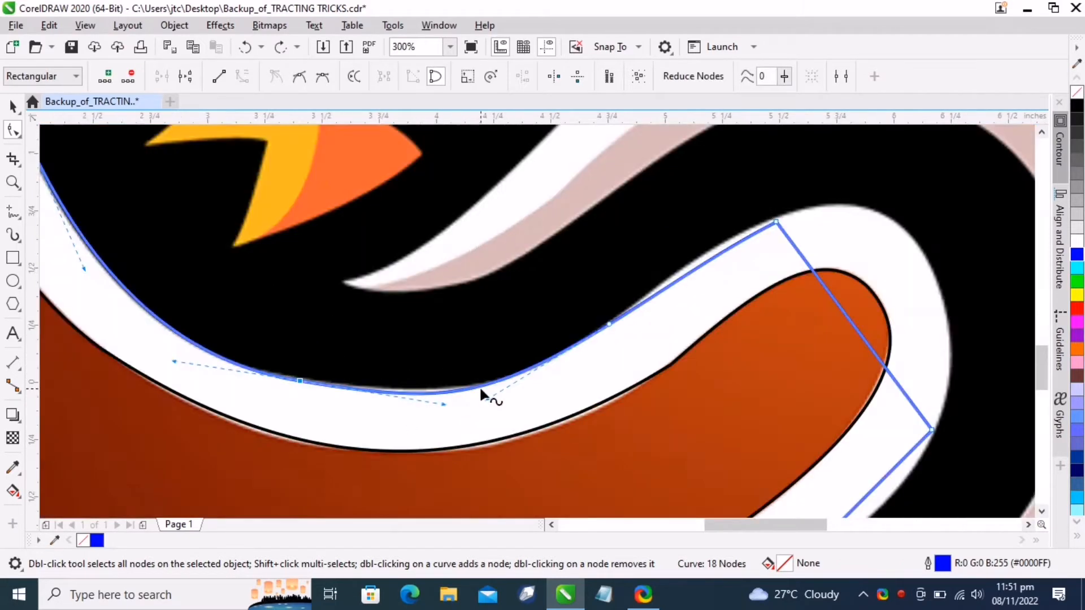
mouse_move(444, 404)
left_mouse_down()
mouse_move(461, 390)
mouse_move(487, 401)
mouse_move(463, 405)
left_mouse_up()
left_click_drag(686, 279, 685, 267)
left_click(609, 324)
left_click_drag(565, 357, 427, 395)
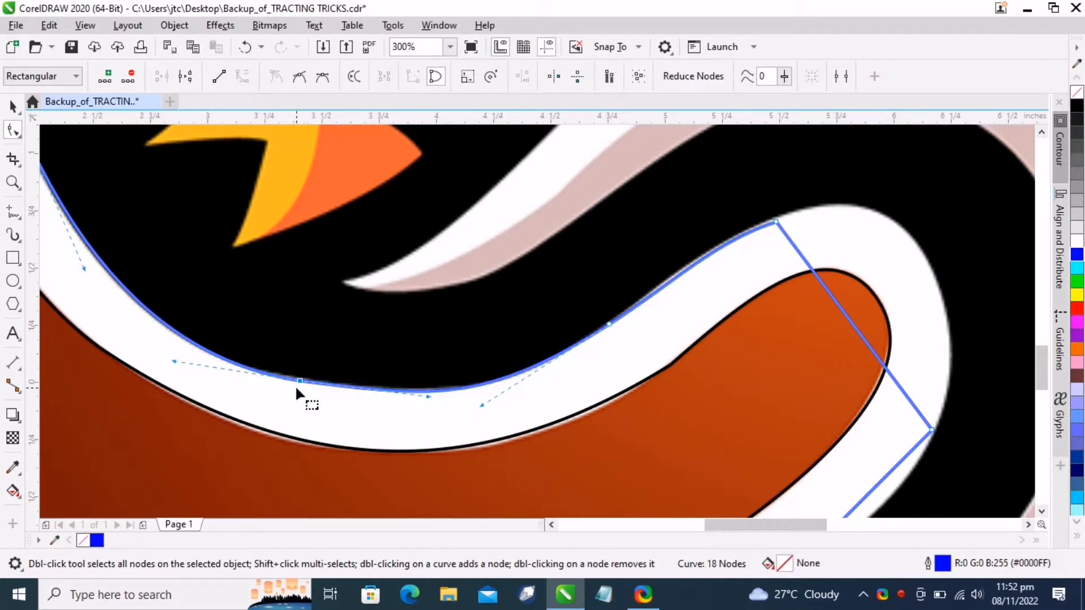
Delete a node on the curve under the jaw and readjust its control handles along the black edge
double_click(299, 381)
scroll(260, 370, "down", 2)
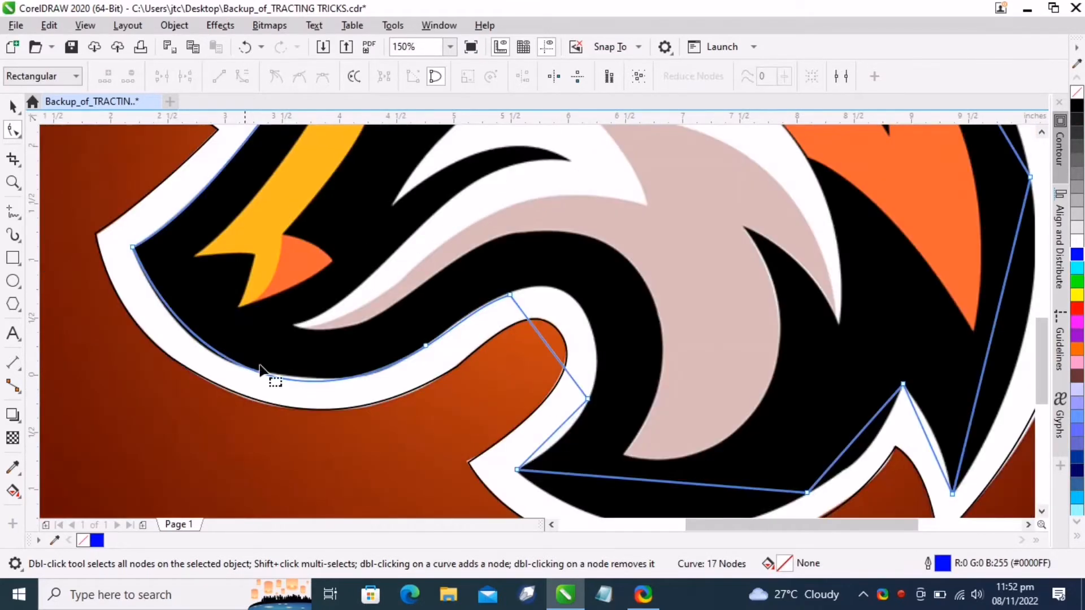
left_click(427, 344)
mouse_move(309, 421)
left_mouse_down()
mouse_move(277, 410)
mouse_move(310, 421)
mouse_move(324, 412)
mouse_move(334, 426)
mouse_move(326, 414)
left_mouse_up()
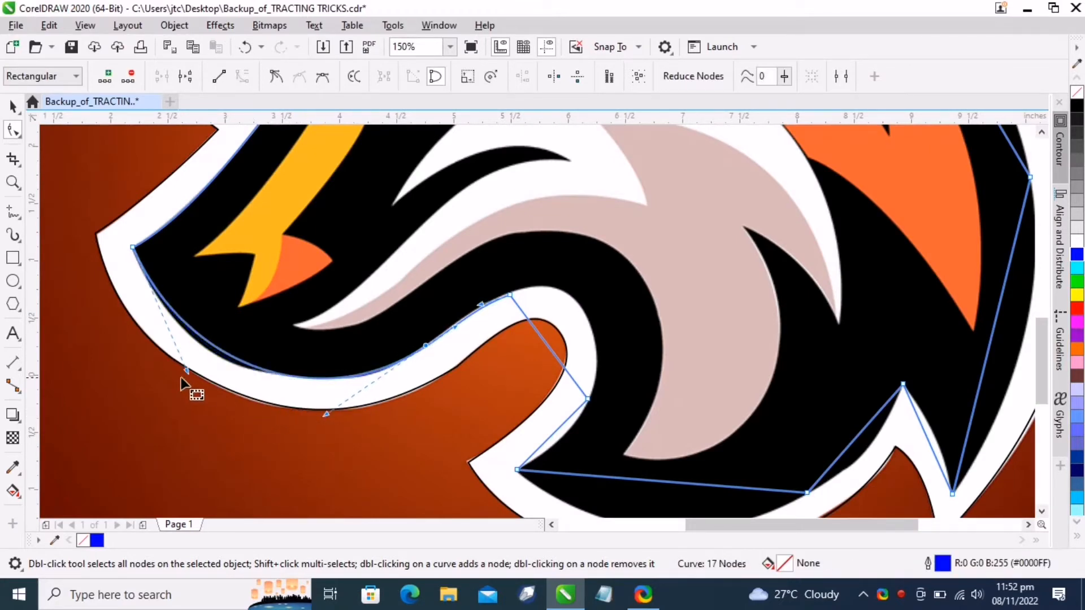
mouse_move(187, 371)
left_mouse_down()
mouse_move(172, 360)
mouse_move(189, 389)
left_mouse_up()
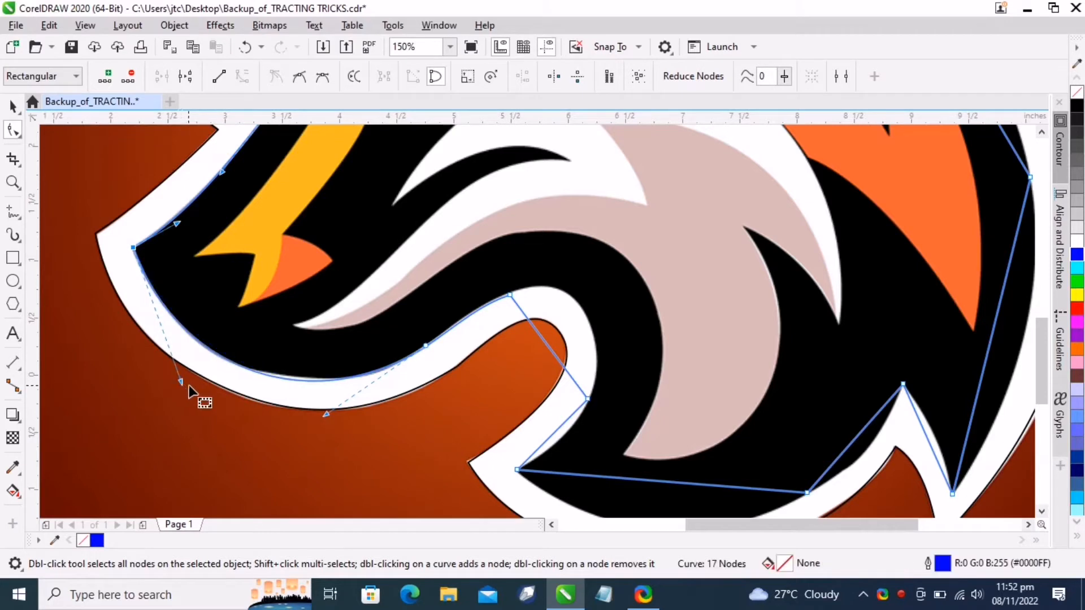
Bend the segment at the back of the jaw outward to follow the black edge, then try deleting its top node and undo
scroll(535, 333, "up", 1)
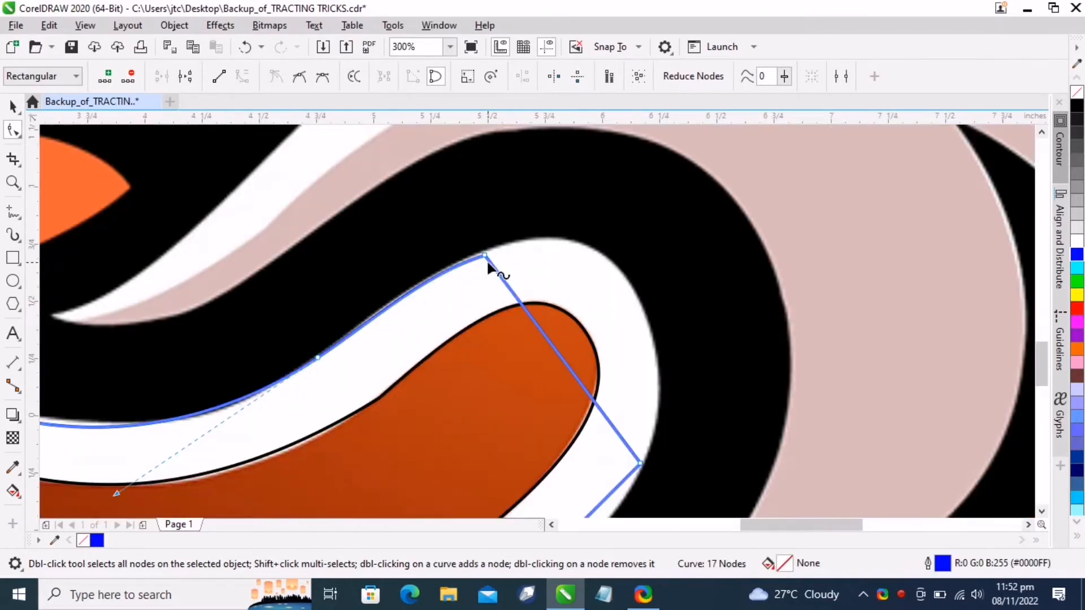
key("Up")
key("Up")
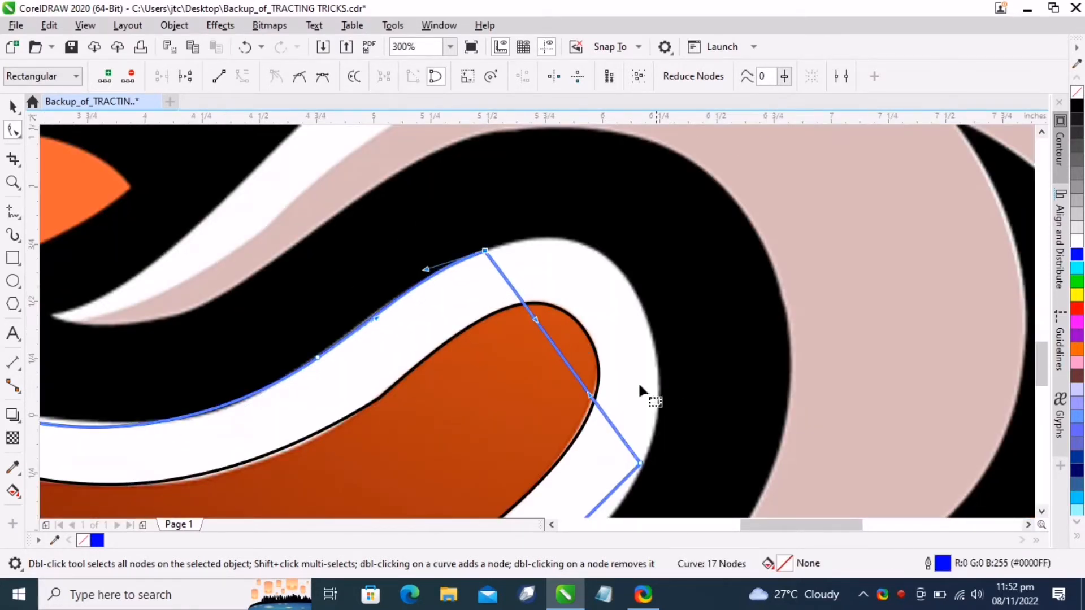
left_click_drag(573, 370, 624, 280)
left_click_drag(632, 282, 636, 291)
double_click(484, 250)
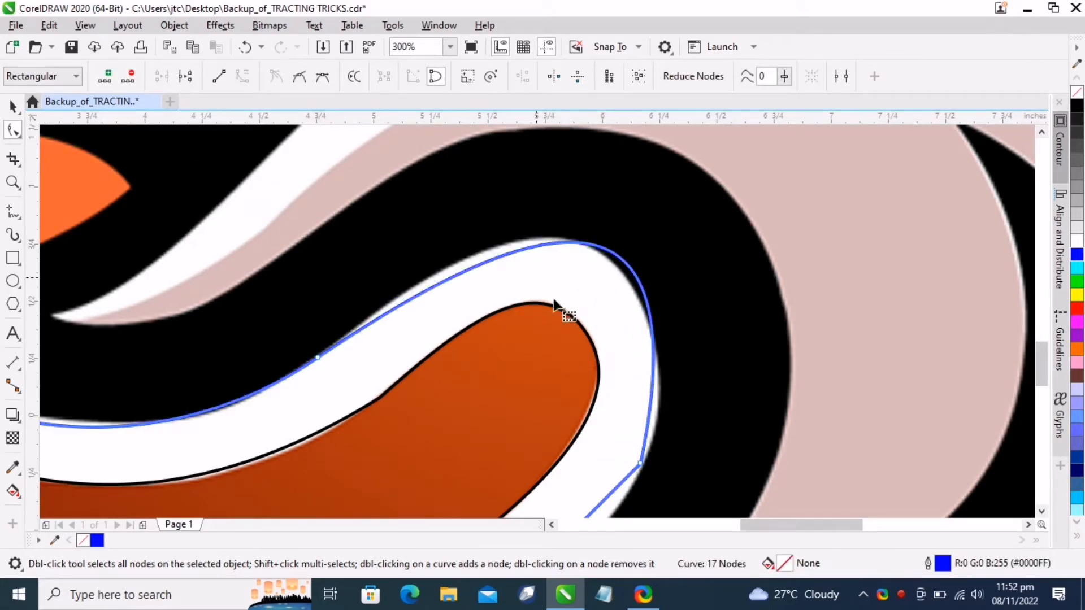
key("ctrl+z")
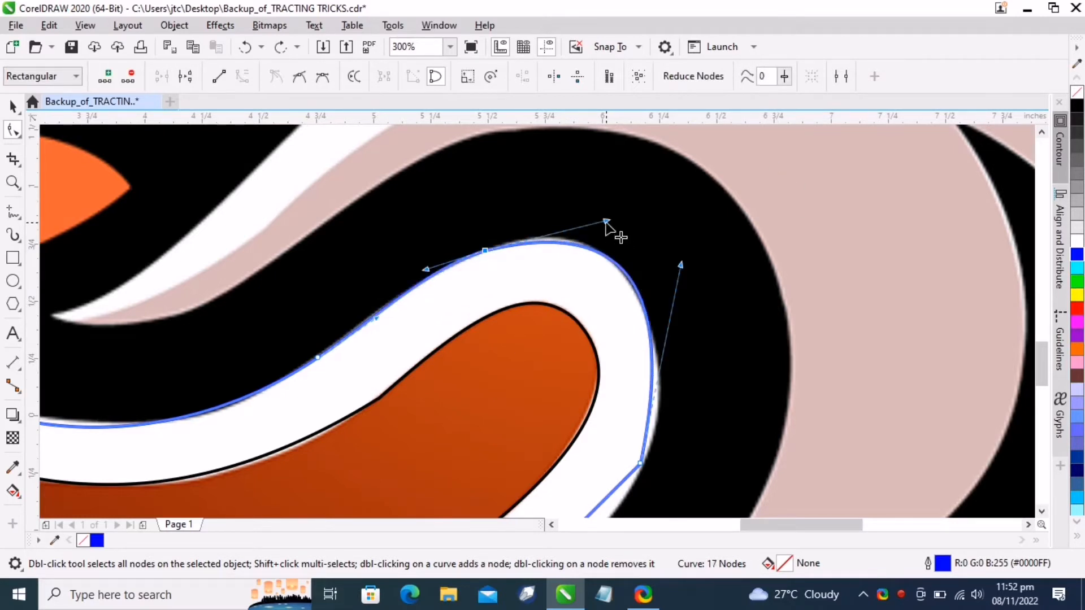
Refine the control handles at the top of the jaw curve, adding a node there and removing it again
left_click_drag(606, 221, 593, 210)
left_click(634, 291)
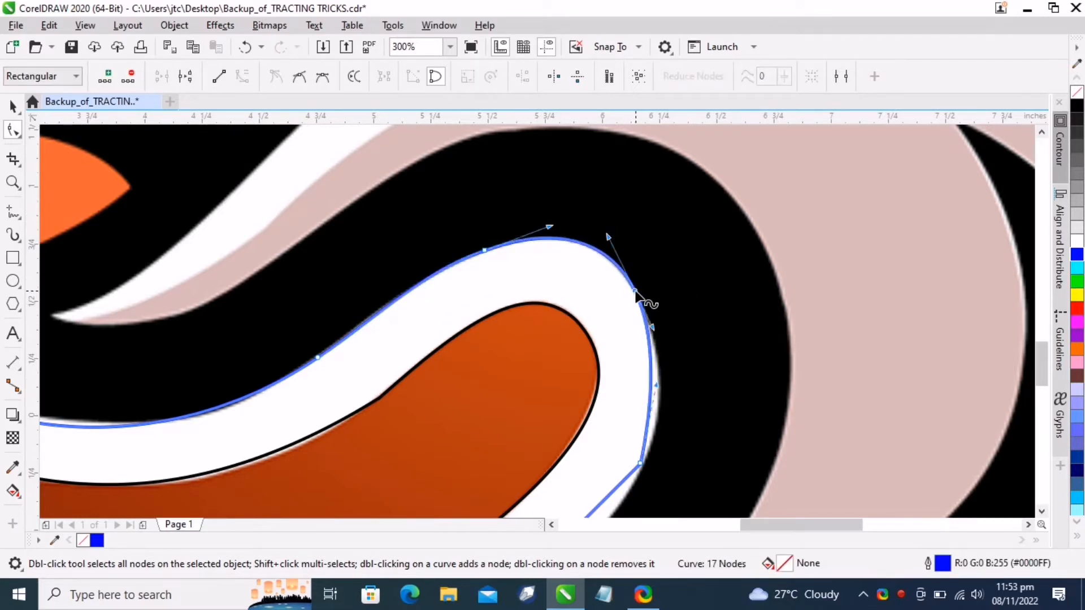
left_click_drag(656, 386, 683, 395)
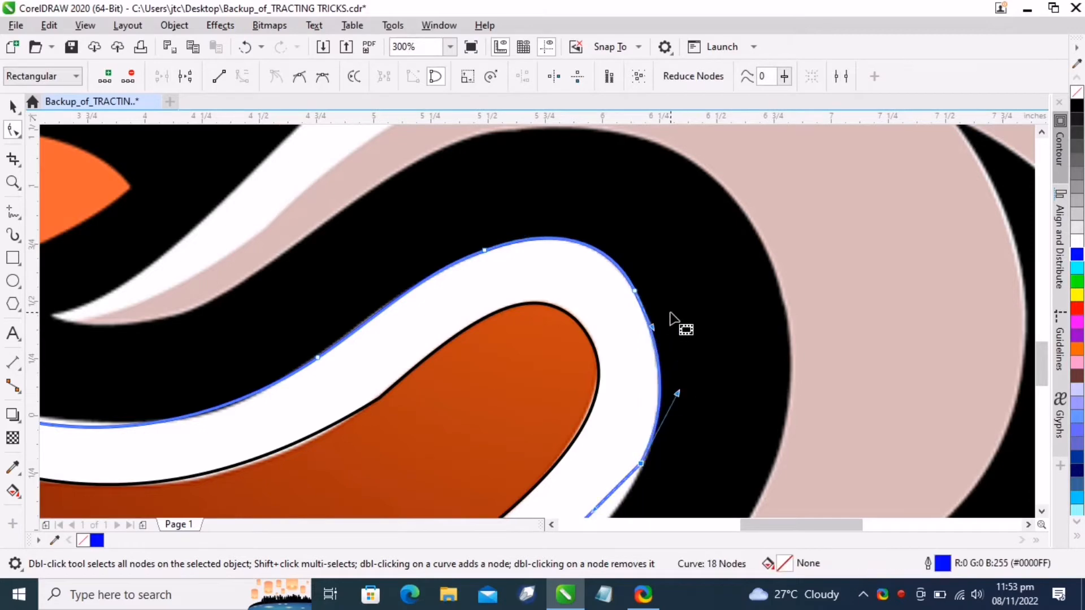
double_click(636, 292)
scroll(727, 339, "down", 4)
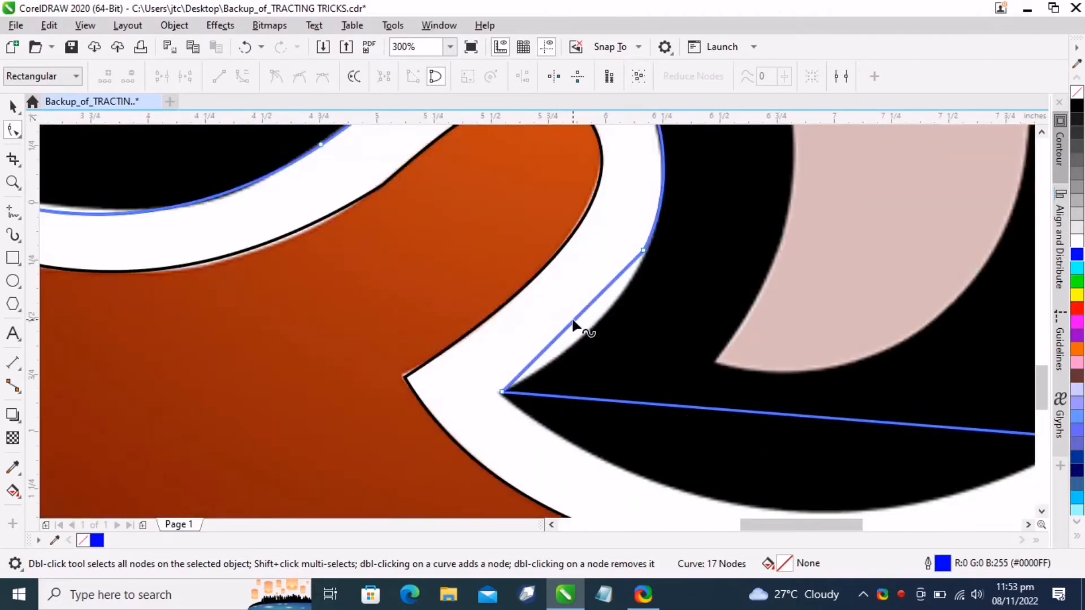
Curve the long bottom segment of the lower jaw downward along the black edge
left_click_drag(574, 325, 593, 338)
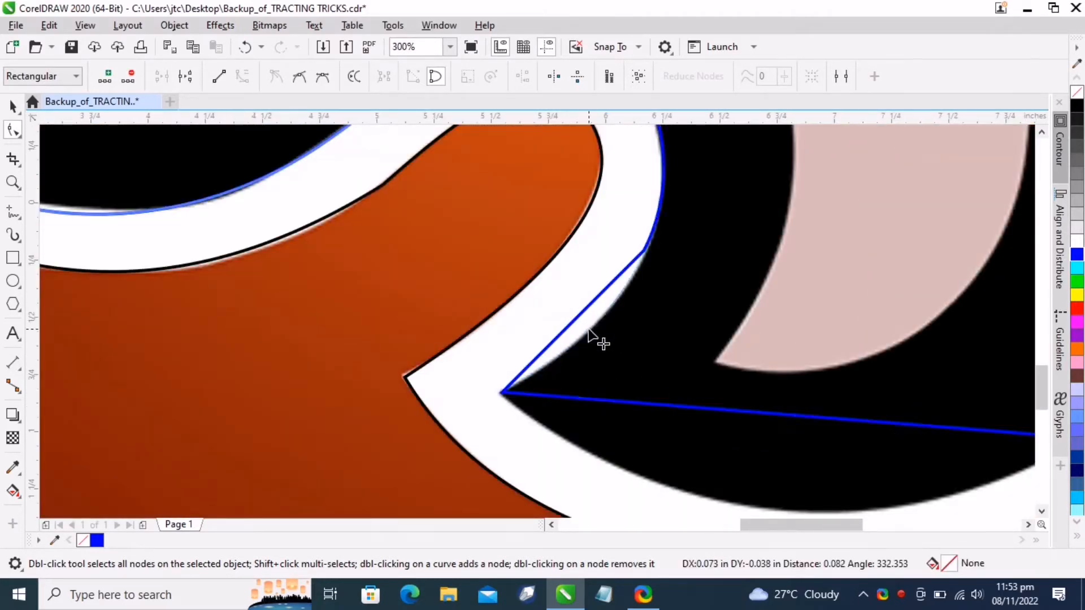
scroll(690, 416, "down", 2)
scroll(659, 320, "up", 2)
left_click_drag(659, 319, 660, 378)
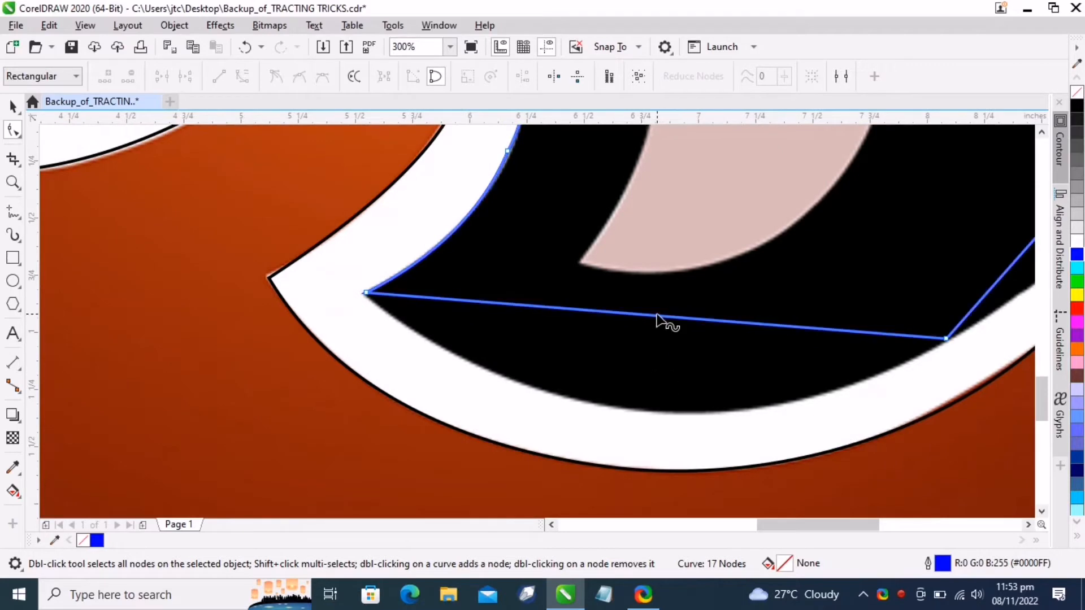
left_click_drag(655, 315, 651, 417)
left_click(367, 296)
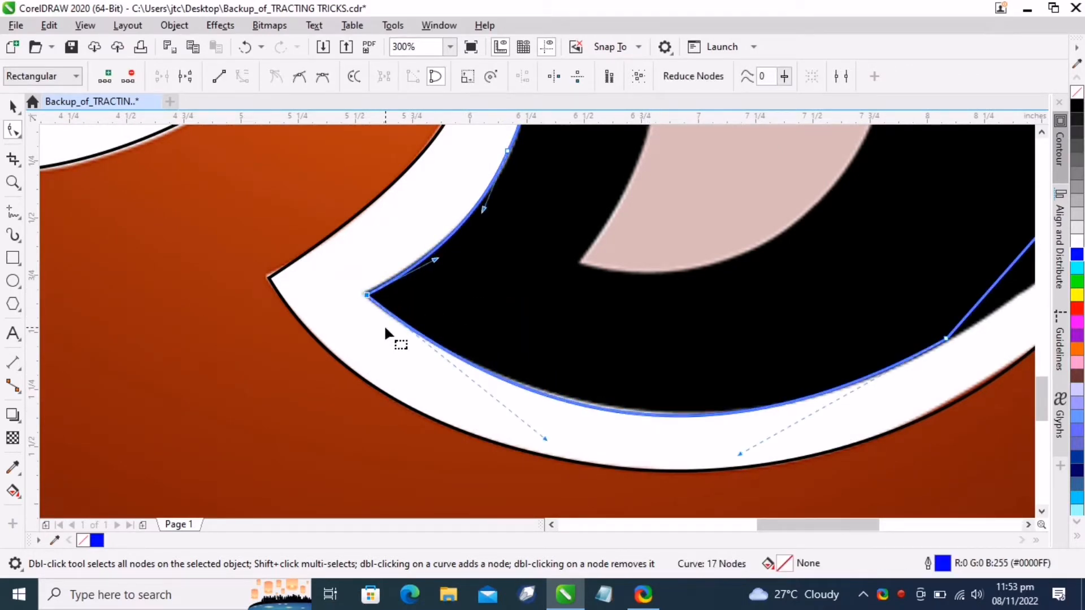
key("Left")
Adjust the control handles of the lower jaw's bottom curve to match the black edge
scroll(371, 432, "right", 5)
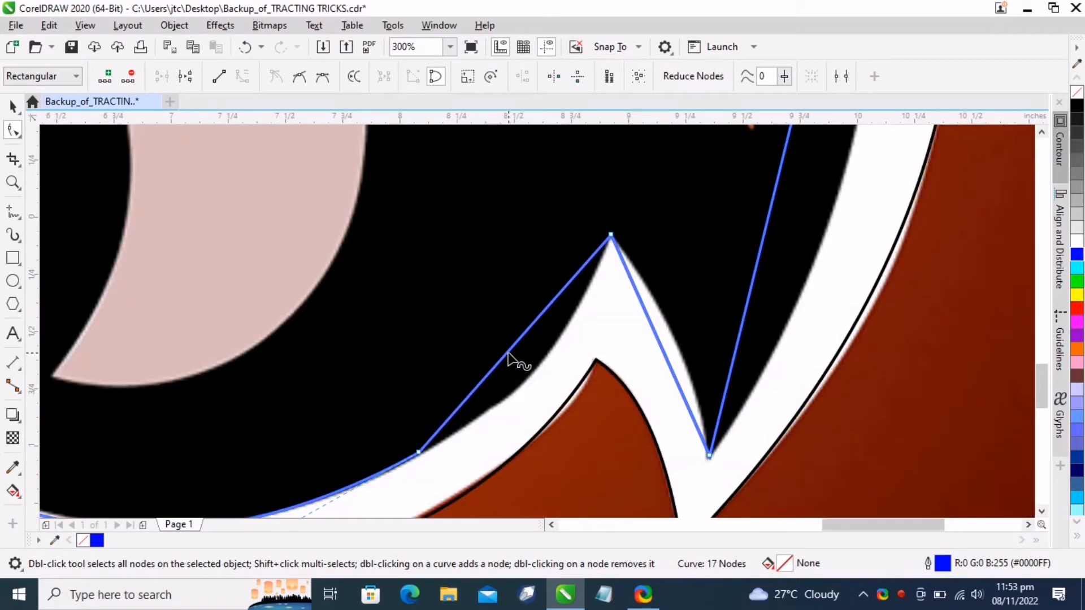
left_click_drag(508, 355, 530, 371)
double_click(419, 452)
scroll(419, 452, "down", 2)
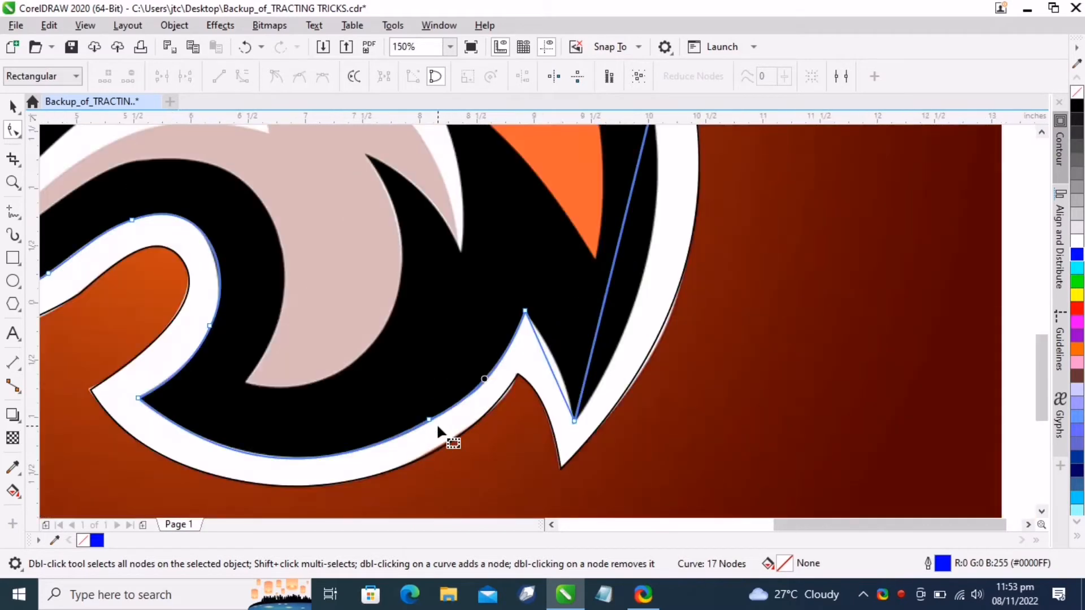
scroll(513, 395, "up", 2)
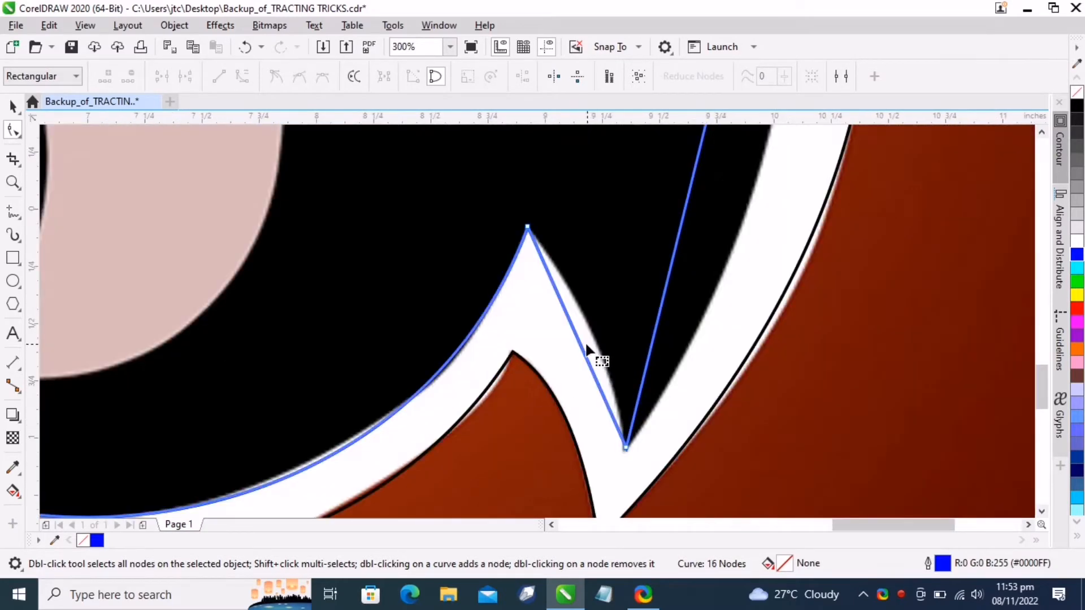
Curve the segment beside the chin spike to follow the edge and check the whole outline
left_click_drag(593, 342, 612, 322)
scroll(598, 421, "down", 2)
scroll(673, 373, "up", 1)
scroll(610, 333, "down", 3)
scroll(641, 339, "up", 3)
scroll(628, 418, "down", 2)
scroll(627, 418, "up", 4)
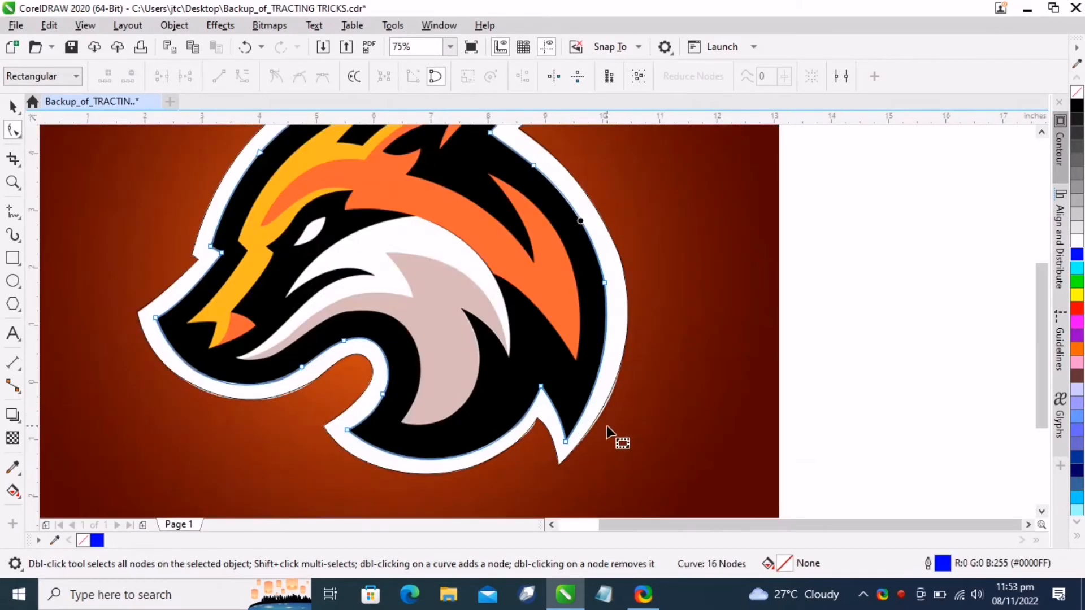
Adjust the control handle at the lower spike so the outline hugs the edge
left_click(510, 505)
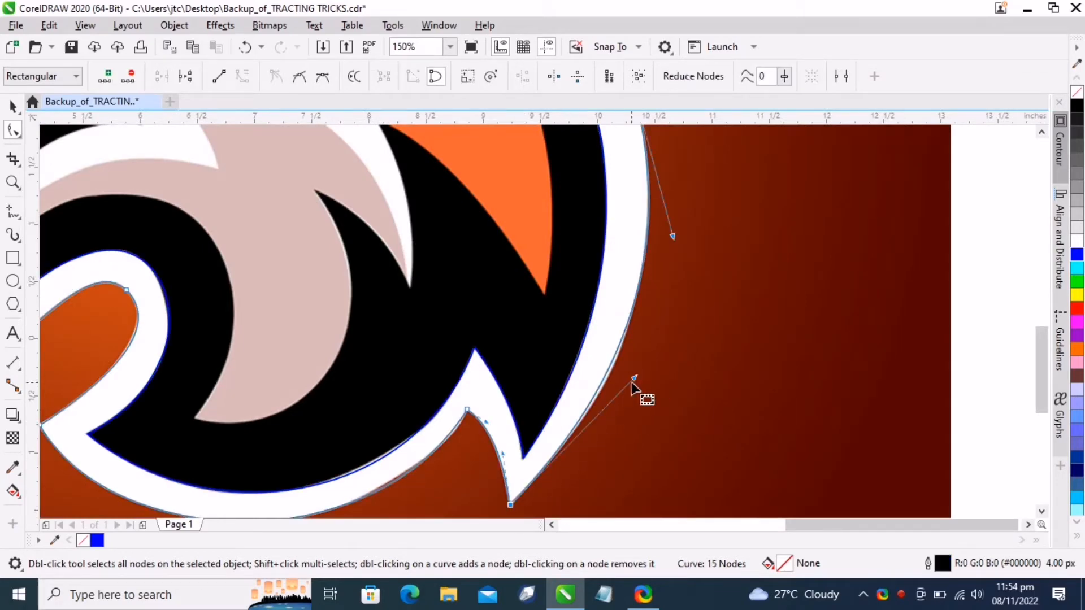
left_click_drag(631, 382, 642, 380)
scroll(642, 381, "down", 3)
scroll(569, 472, "up", 3)
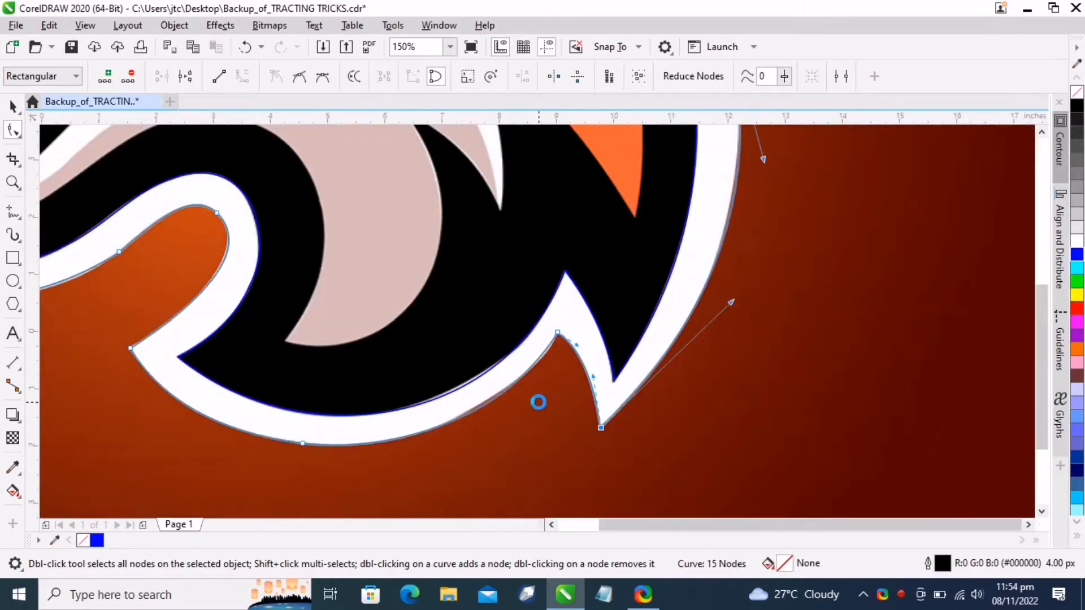
scroll(538, 401, "down", 3)
Switch to the line tool and trace the yellow flame shape's outline with straight segments
left_click(13, 214)
scroll(406, 343, "up", 4)
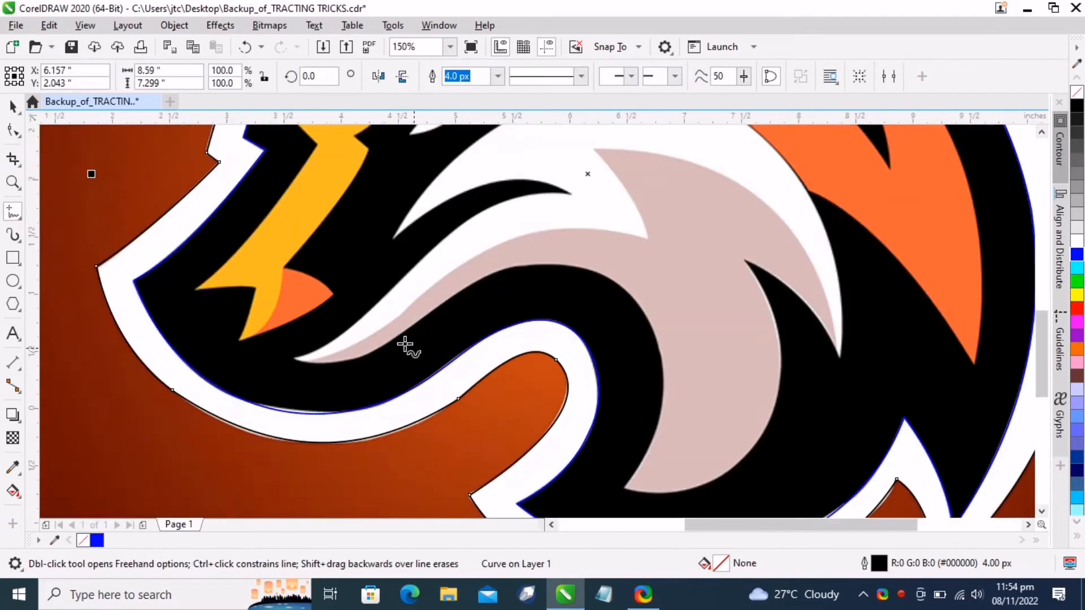
scroll(200, 299, "up", 4)
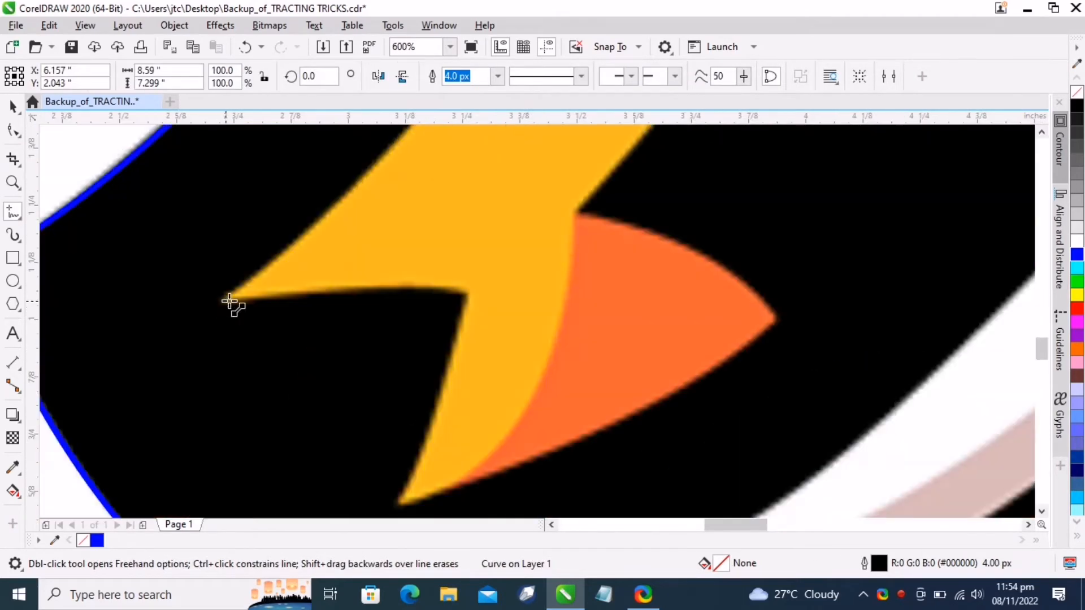
left_click(227, 300)
double_click(472, 292)
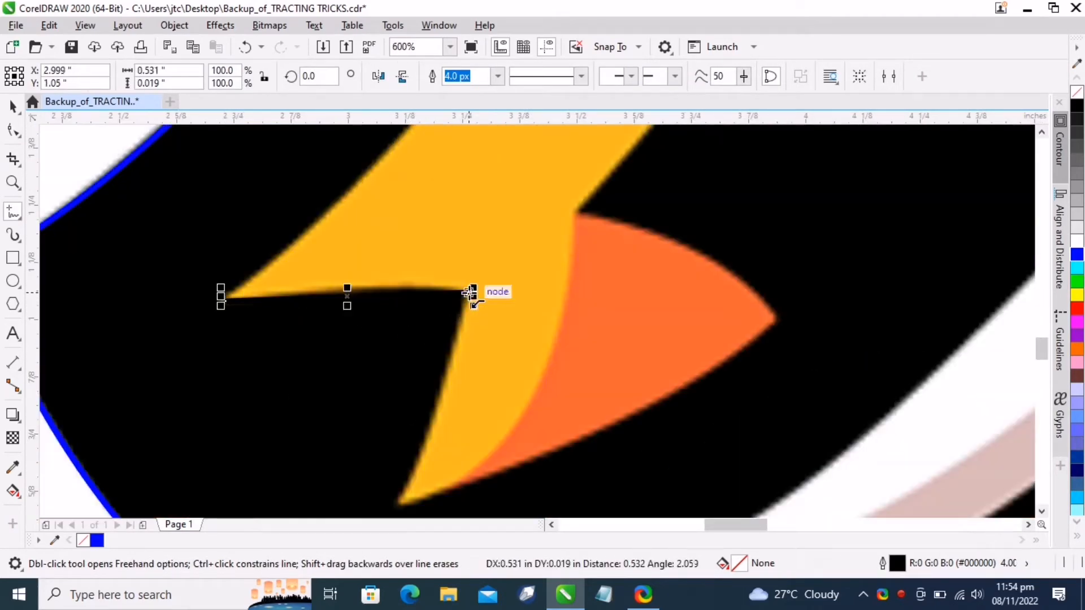
double_click(396, 502)
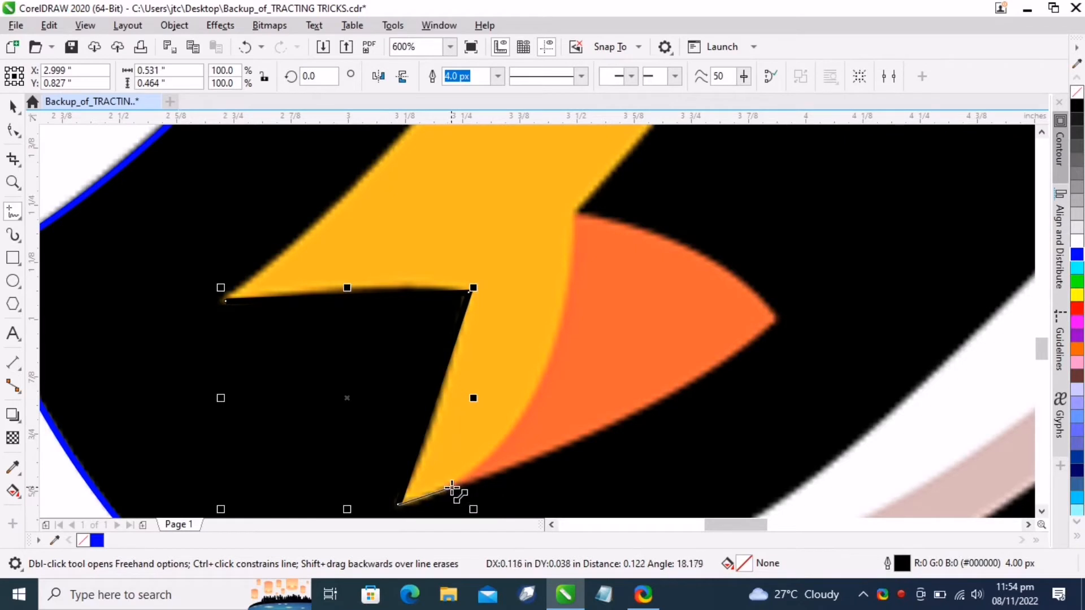
double_click(578, 208)
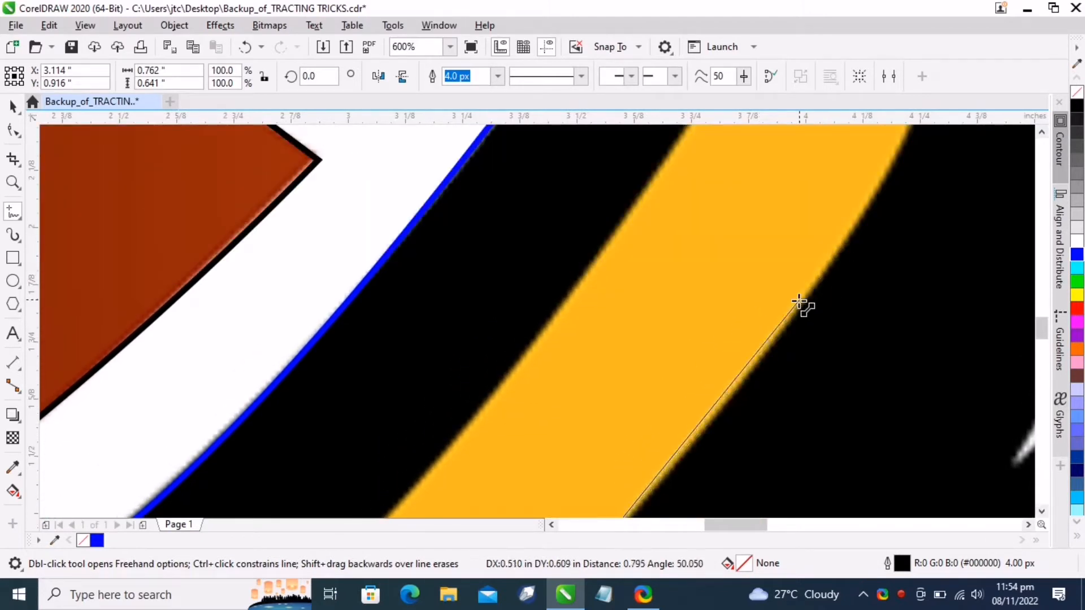
left_click(742, 385)
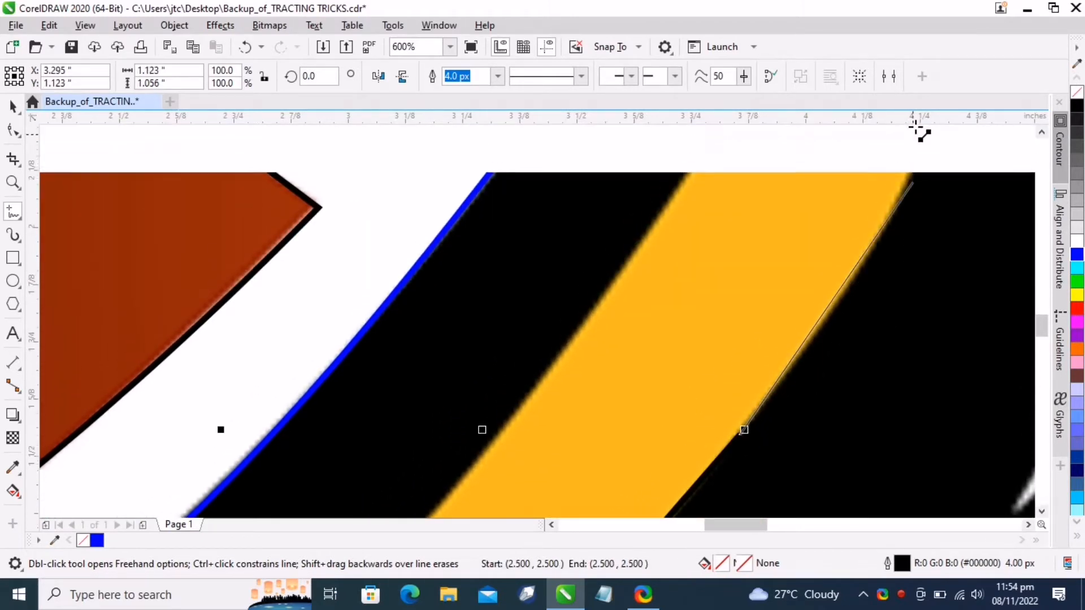
left_click(920, 251)
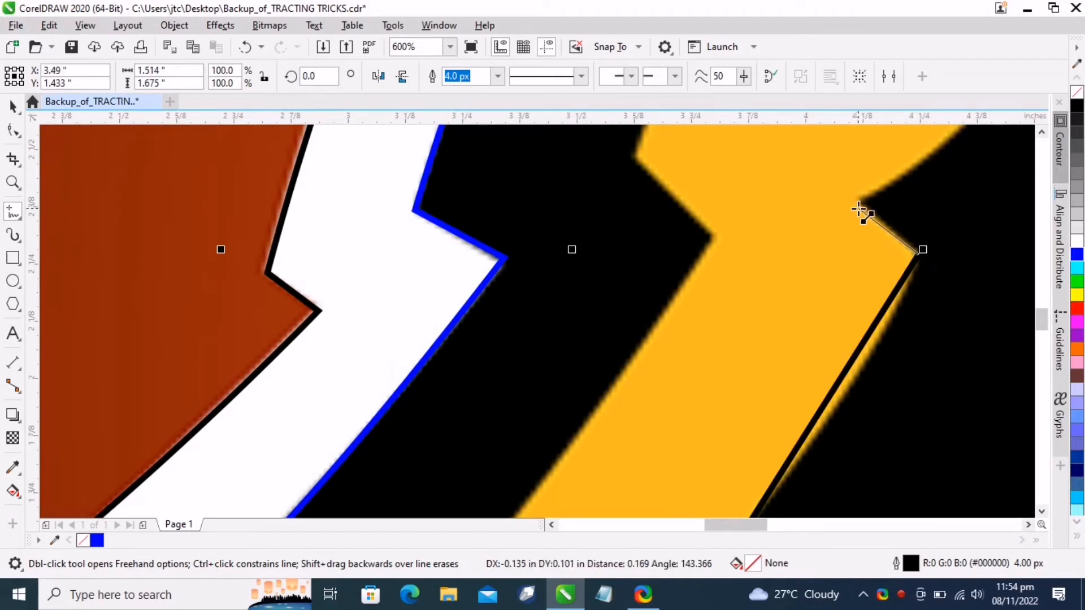
left_click(858, 203)
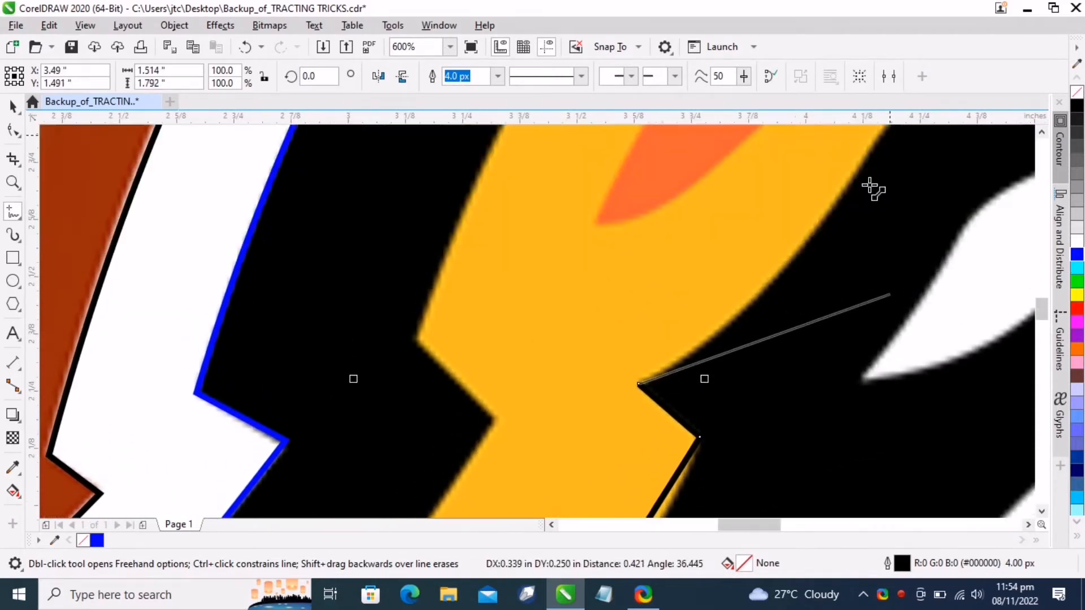
left_click(836, 201)
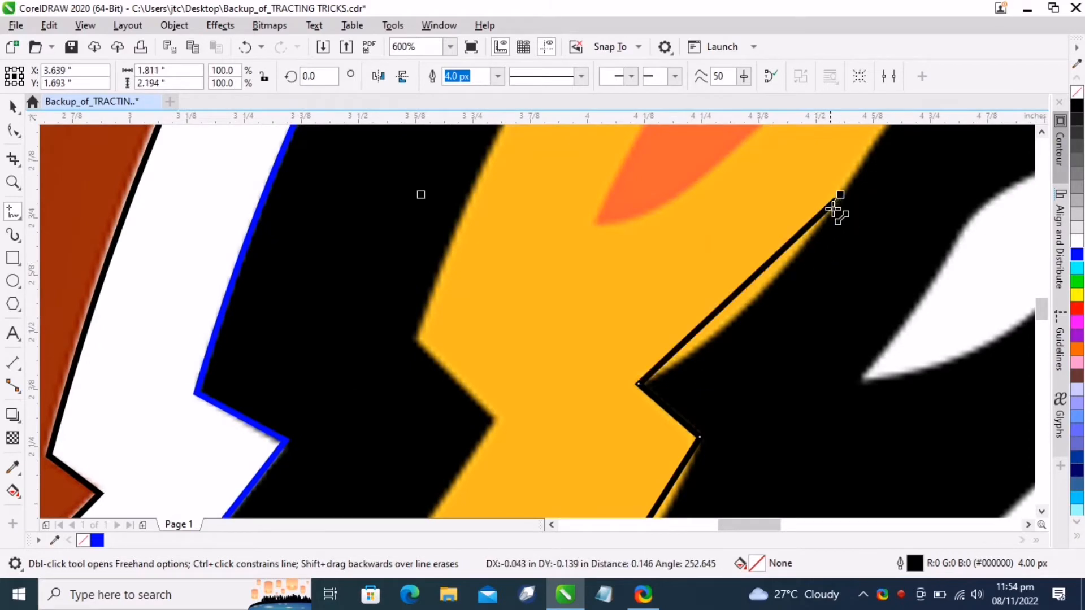
scroll(727, 390, "down", 4)
scroll(728, 390, "up", 2)
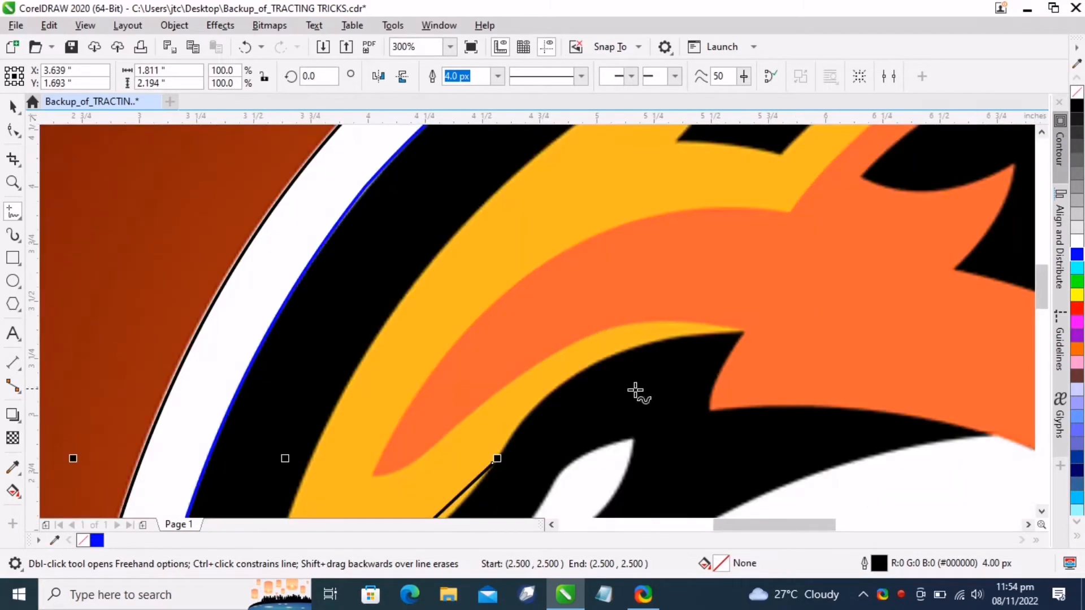
Continue tracing the flame's lower orange curl with straight segments, running up to the flame's upper right tip
left_click(492, 460)
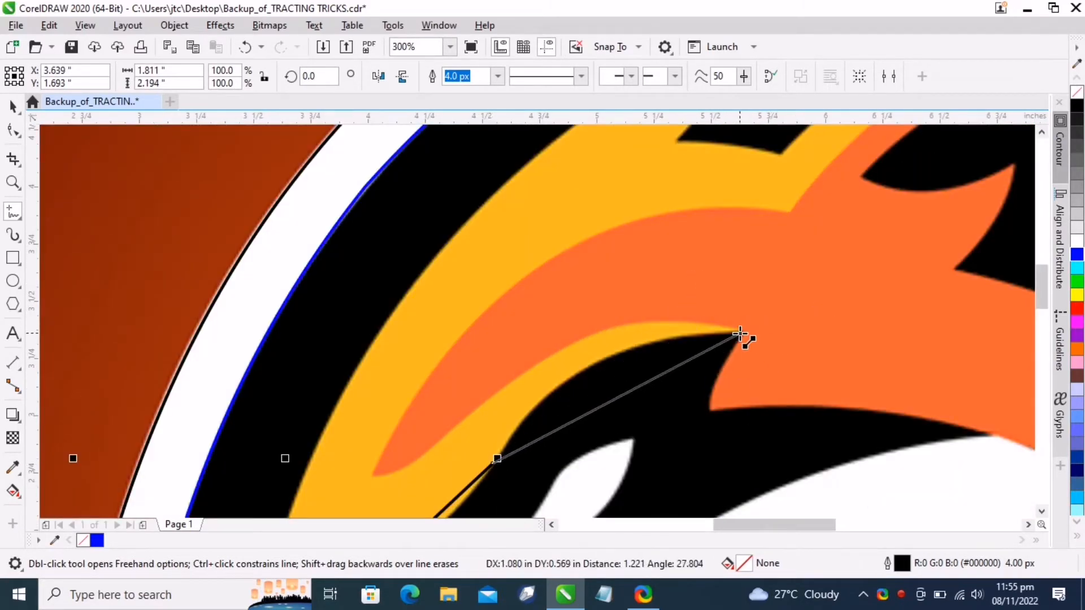
left_click(746, 329)
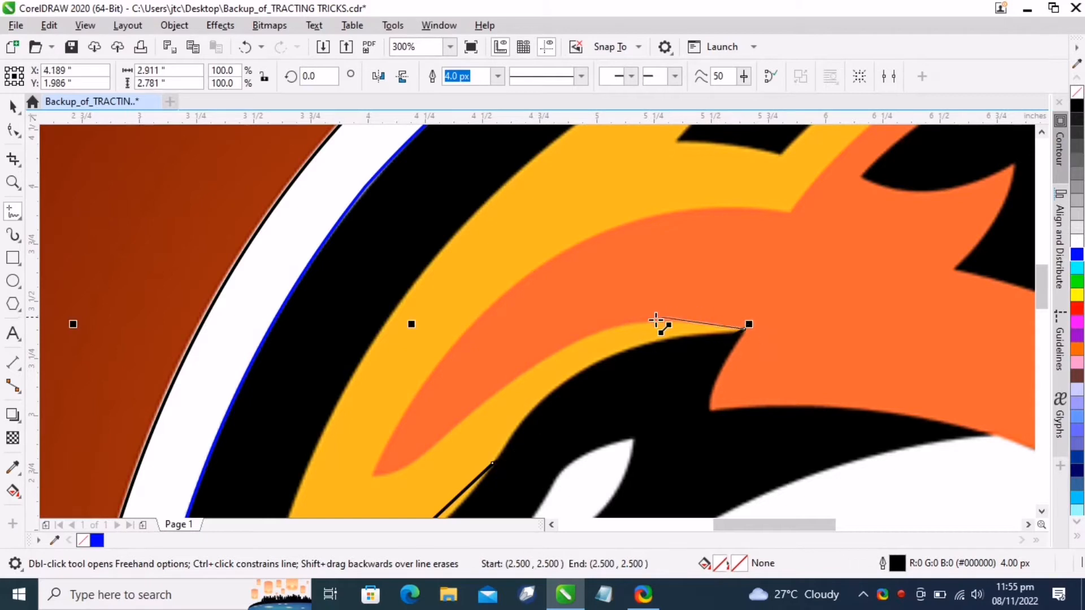
left_click(471, 417)
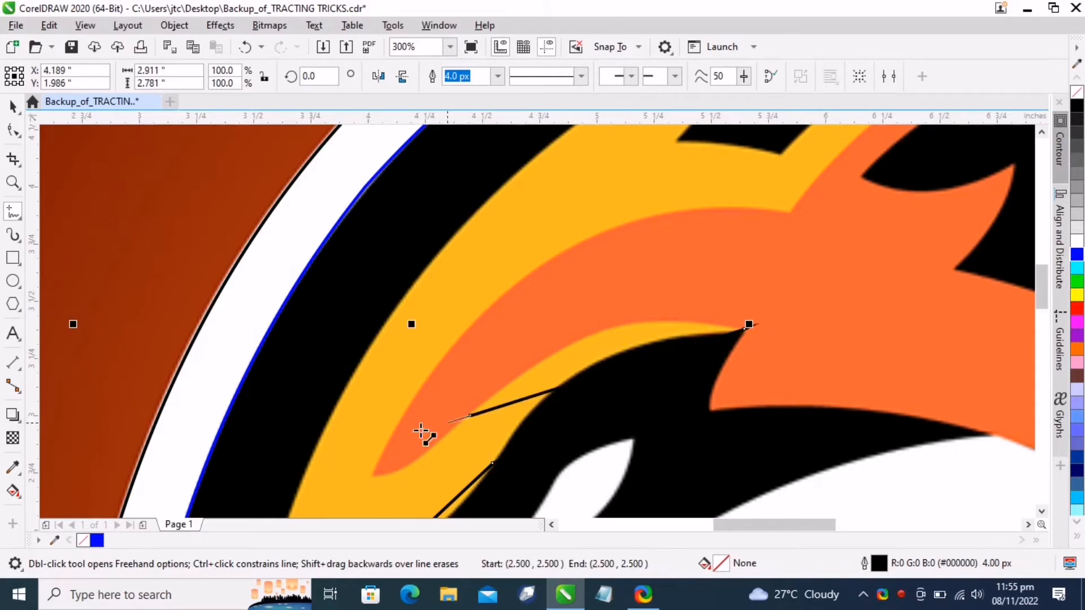
left_click(374, 473)
left_click(565, 251)
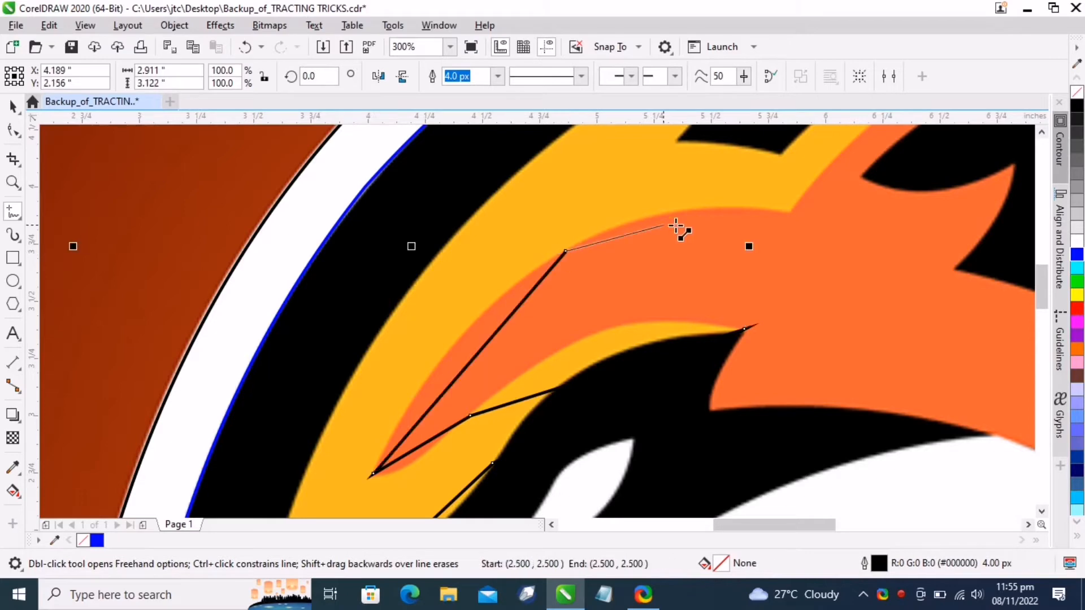
left_click(794, 214)
scroll(939, 141, "up", 1)
double_click(940, 137)
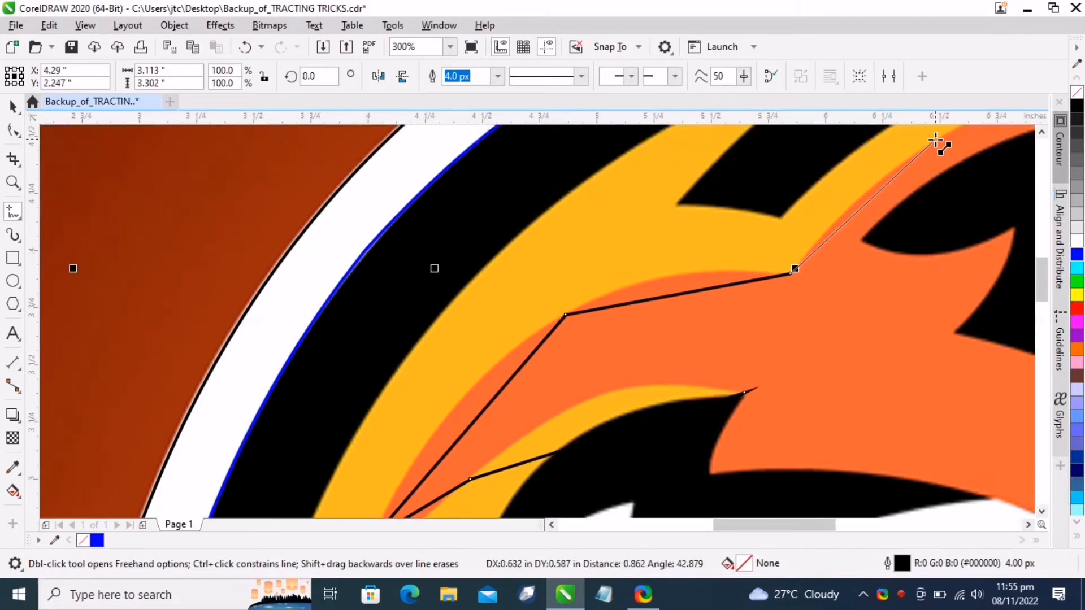
scroll(920, 257, "down", 3)
scroll(900, 249, "up", 3)
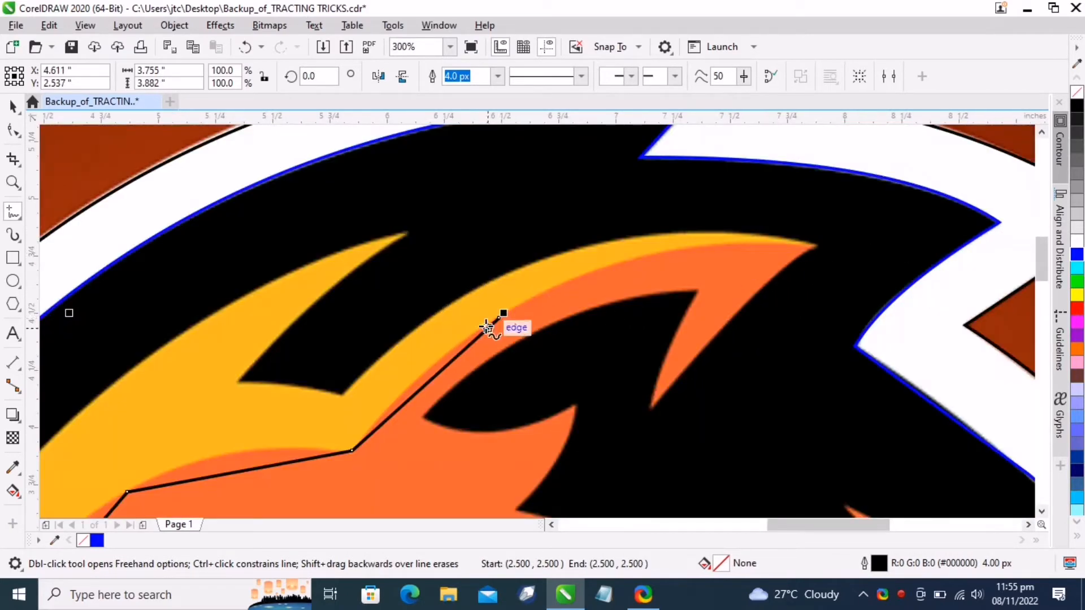
Trace the flame's upper yellow spike with straight segments, running out to its tip and back down the left edge
left_click(499, 318)
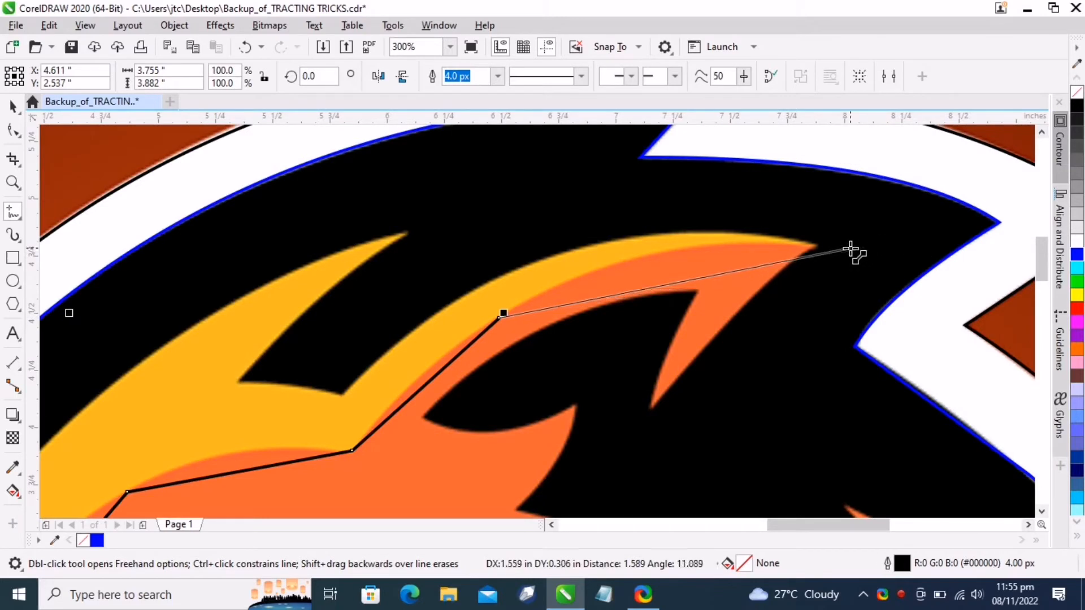
left_click(817, 242)
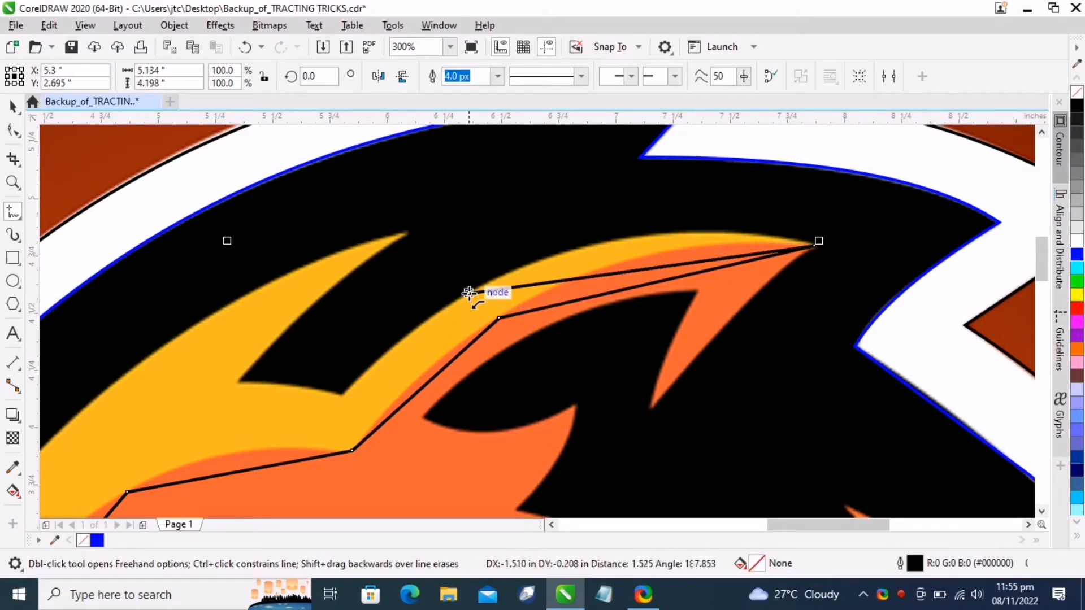
left_click(469, 293)
left_click(342, 395)
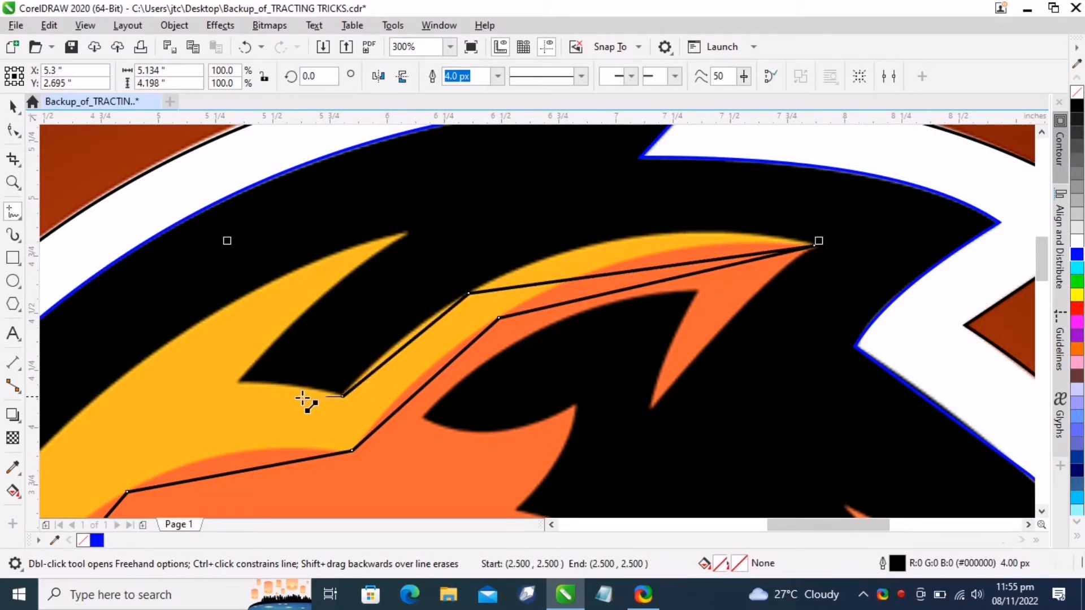
left_click(241, 381)
left_click(407, 232)
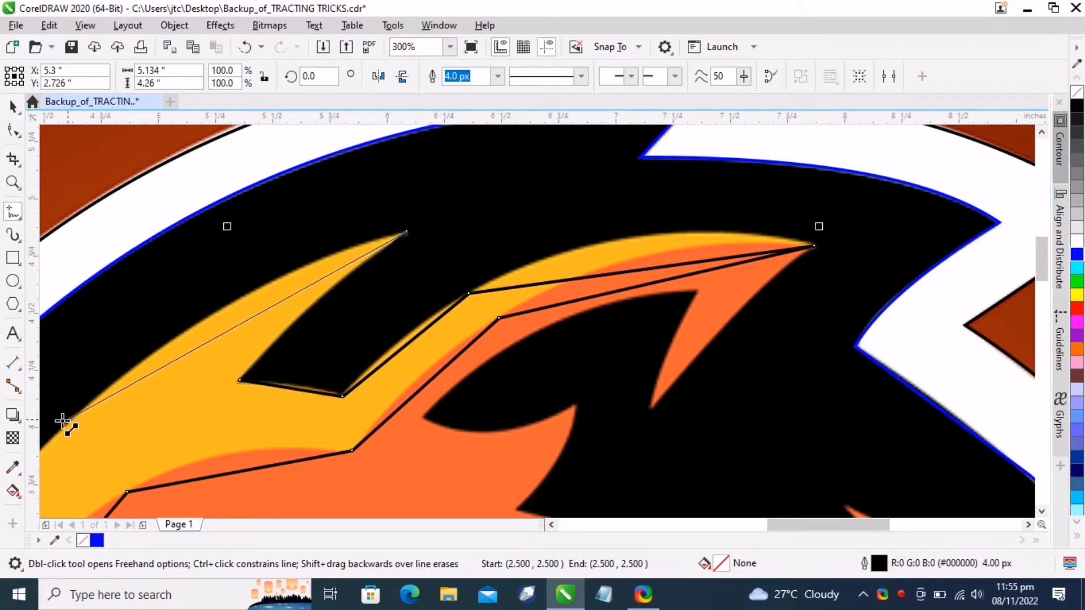
left_click(58, 430)
scroll(440, 282, "down", 3)
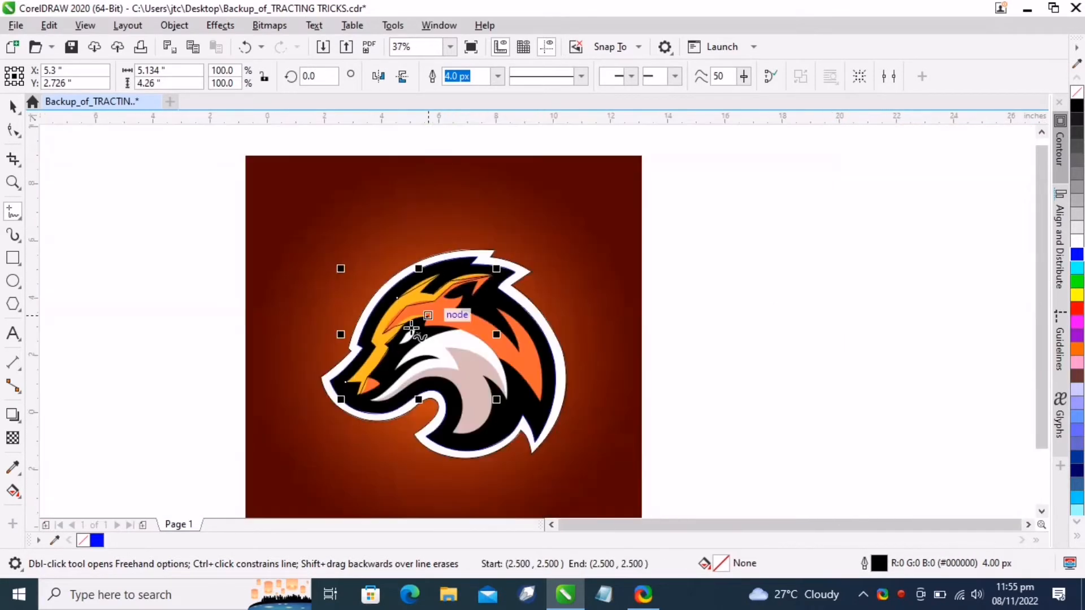
scroll(358, 368, "up", 2)
scroll(465, 219, "down", 1)
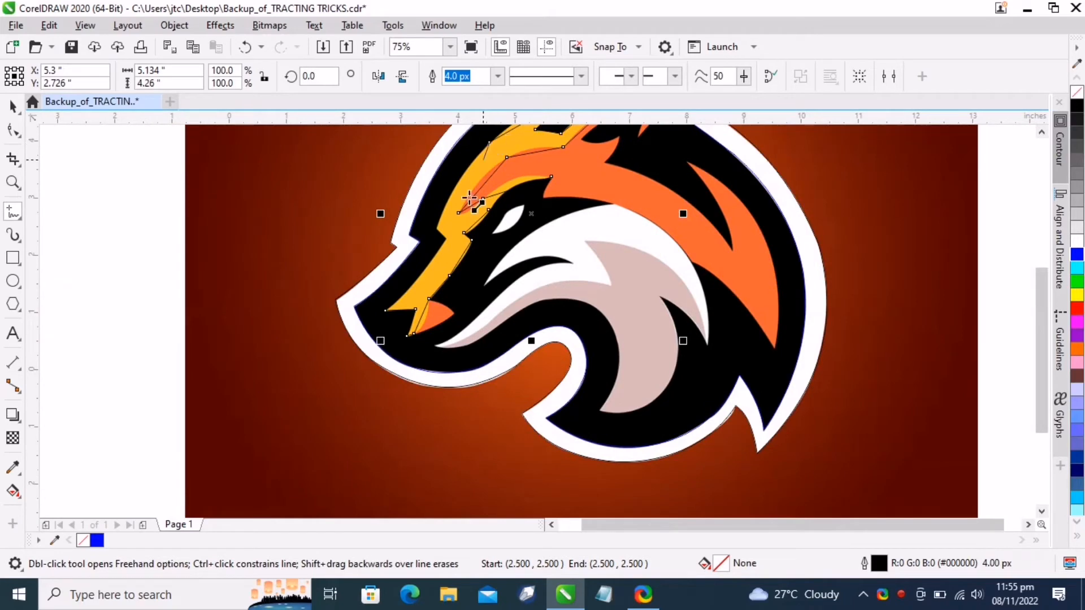
Finish the straight-segment trace down the flame's left edge and close the outline at the starting node
left_click(438, 229)
left_click(447, 238)
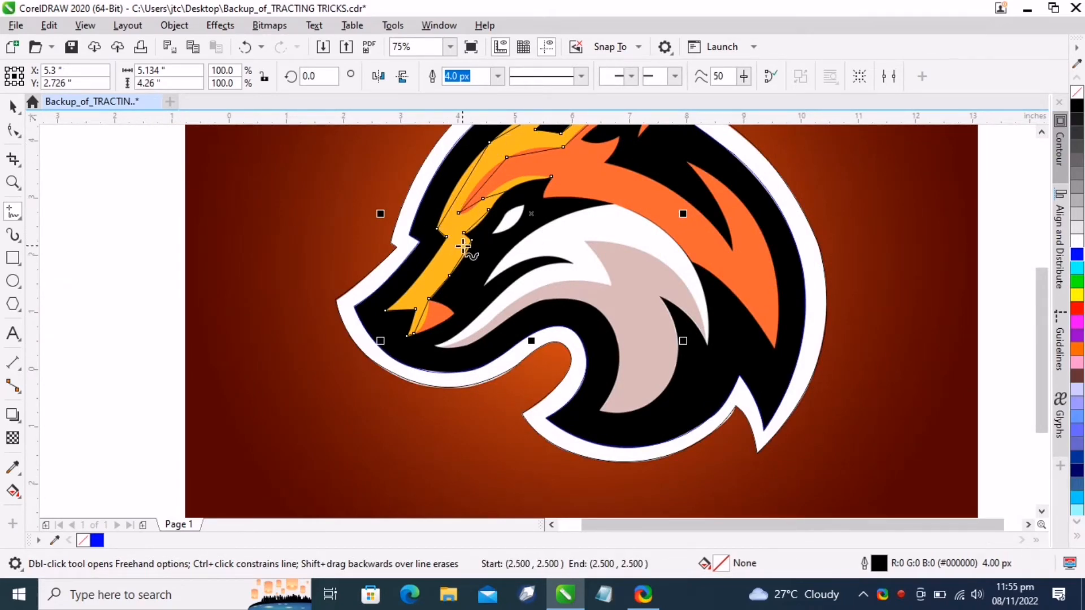
scroll(459, 241, "up", 3)
left_click(370, 203)
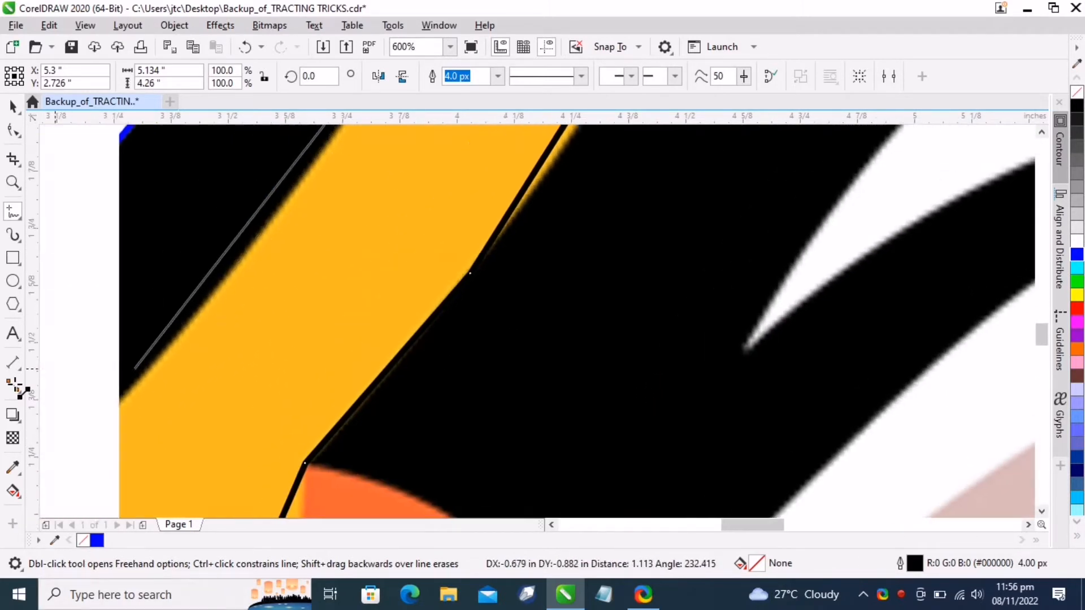
left_click(190, 371)
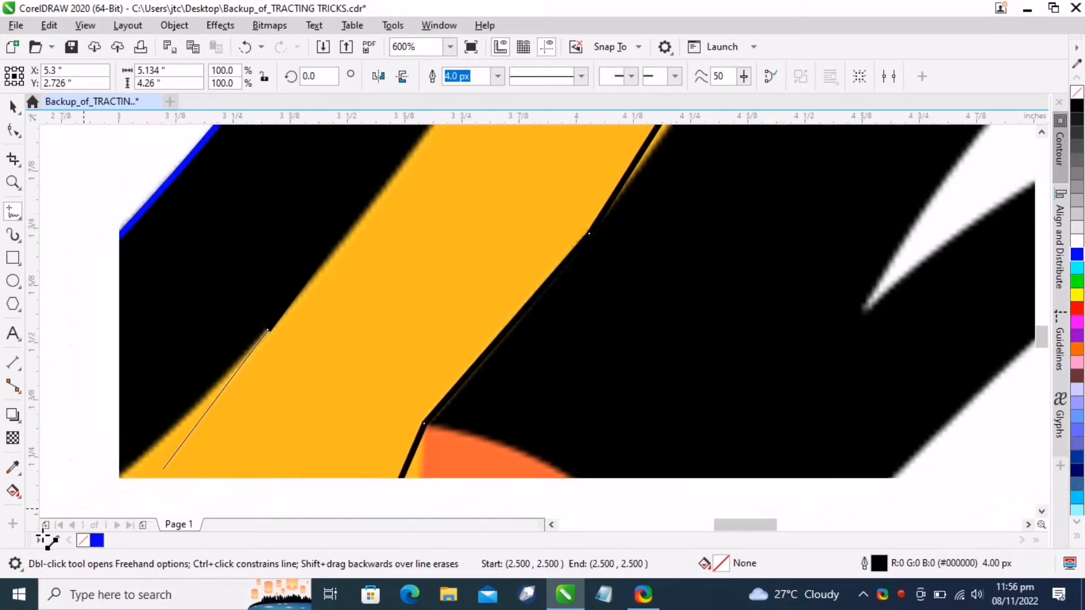
left_click(155, 473)
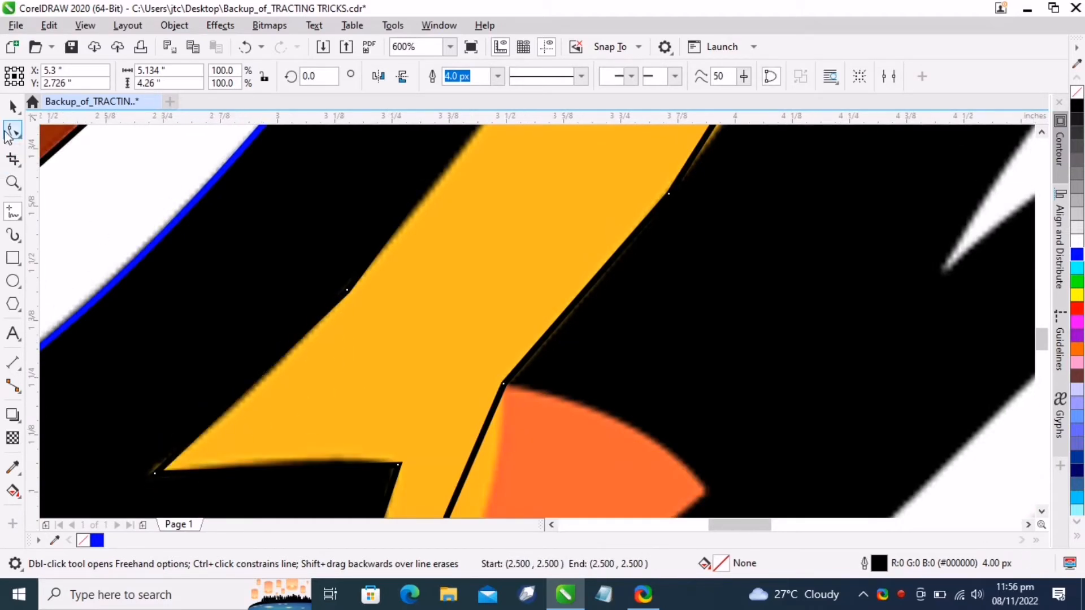
Switch to the Shape tool and select all nodes of the flame outline
left_click(8, 133)
scroll(394, 328, "down", 8)
left_click_drag(334, 189, 539, 356)
scroll(384, 226, "up", 4)
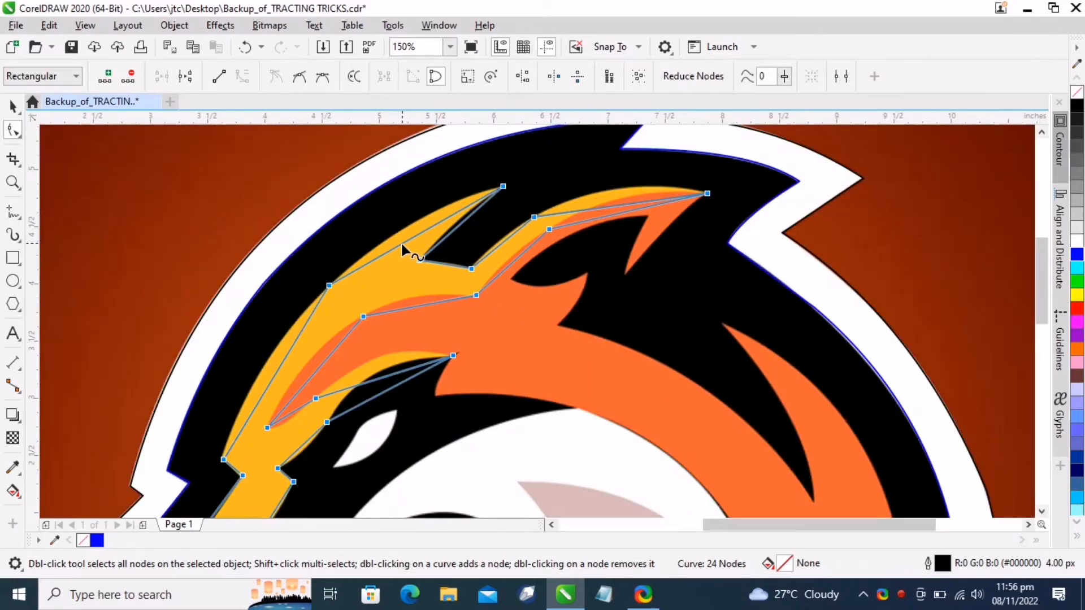
mouse_move(401, 241)
left_mouse_down()
mouse_move(398, 230)
mouse_move(390, 240)
left_mouse_up()
scroll(252, 417, "up", 1)
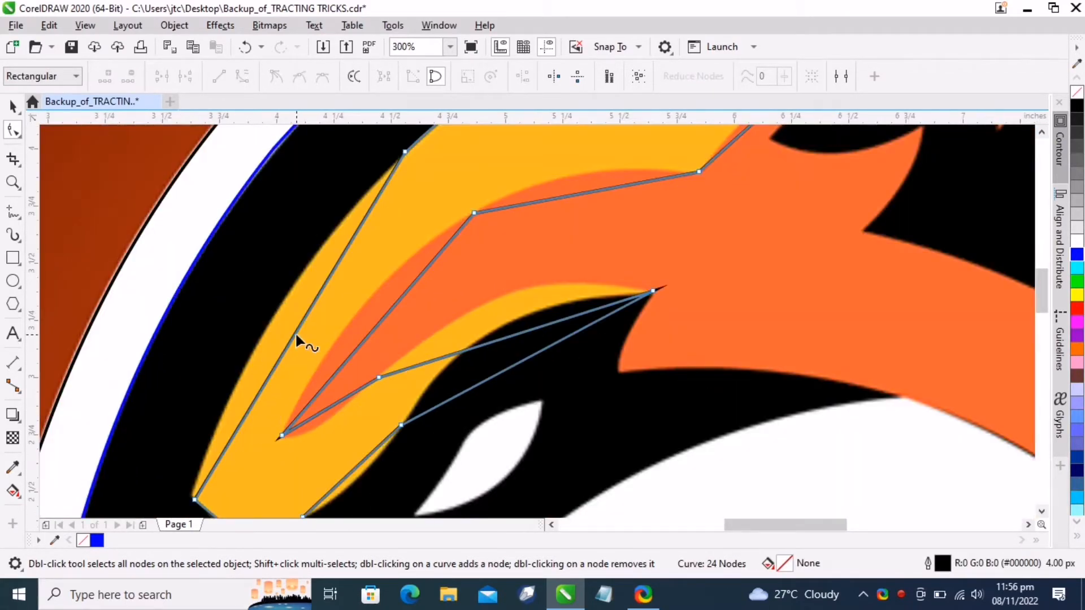
Bend the segments around the flame's inner orange curl so they follow the yellow and orange edges
left_click_drag(290, 334, 267, 324)
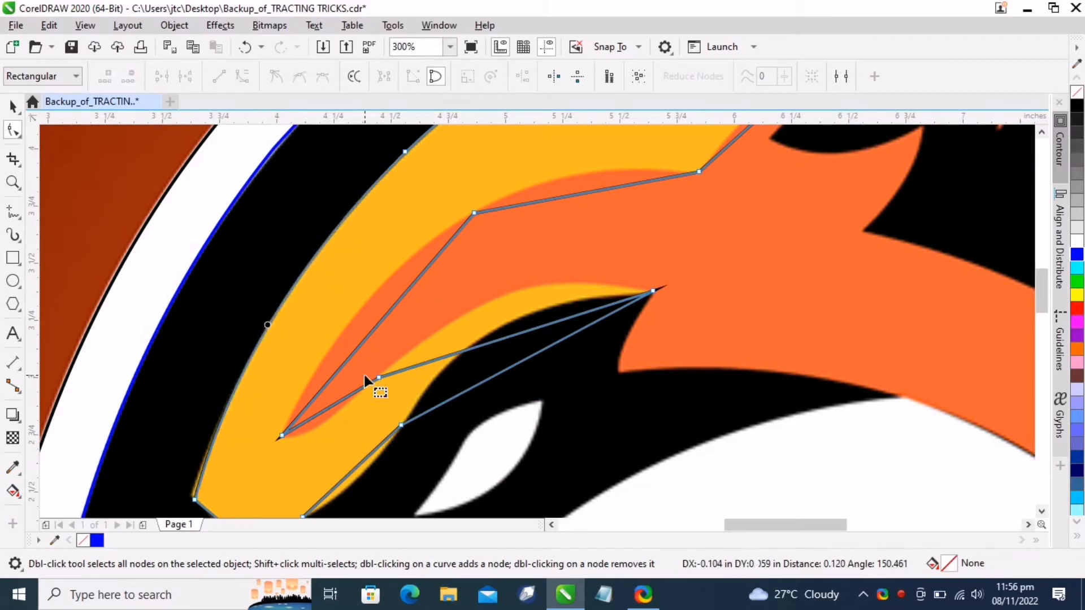
left_click_drag(352, 354, 344, 331)
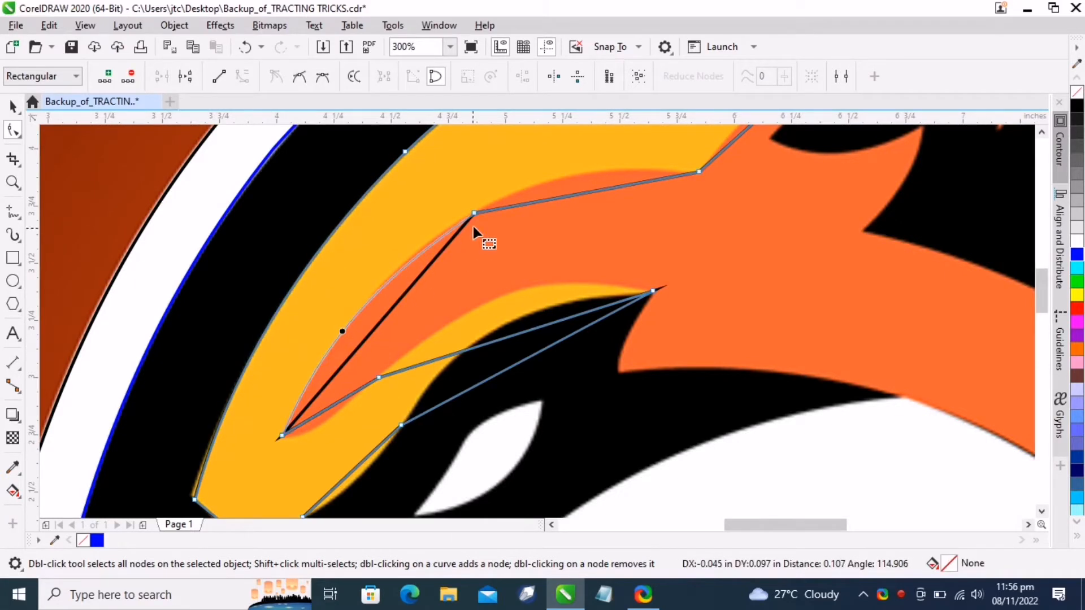
left_click_drag(583, 194, 571, 176)
left_click_drag(317, 412, 311, 428)
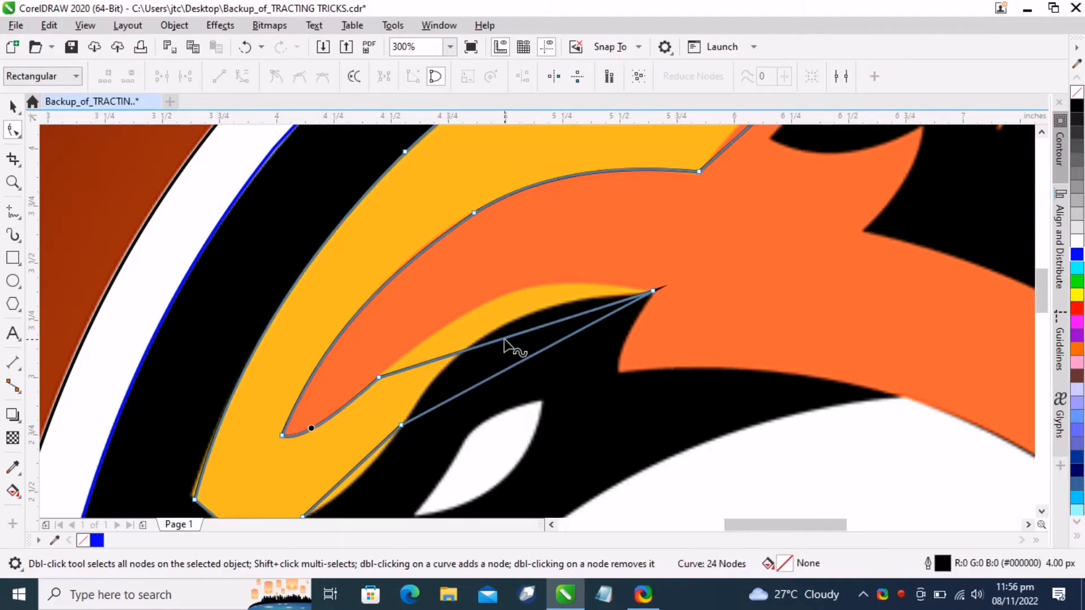
left_click_drag(505, 342, 447, 263)
scroll(386, 384, "down", 2)
scroll(455, 431, "up", 2)
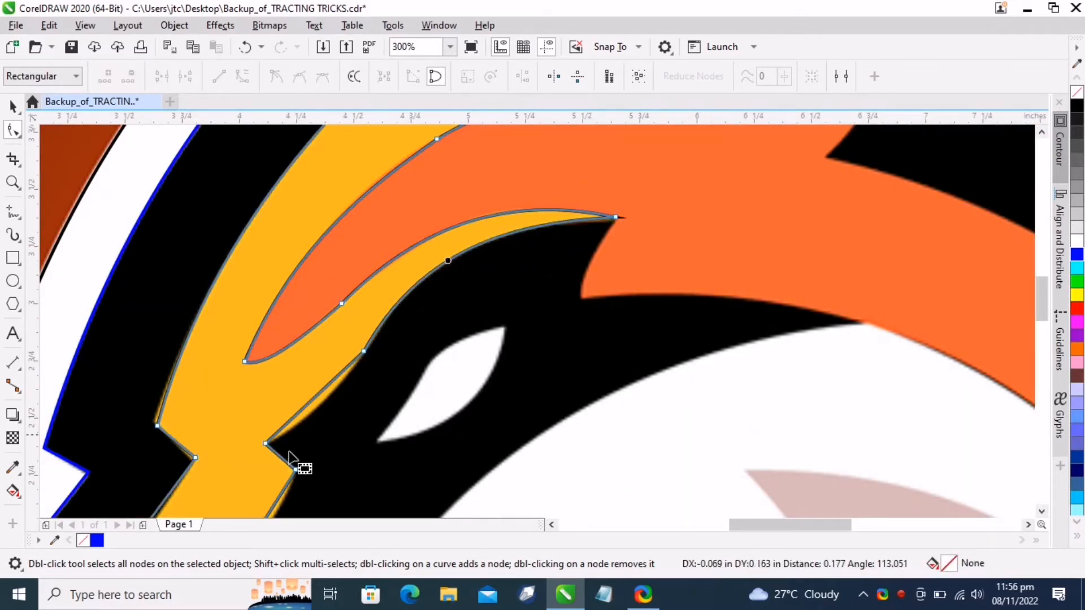
Curve the segments along the flame's lower right edge beside the eye to match the yellow edge
scroll(299, 474, "up", 2)
mouse_move(315, 336)
left_mouse_down()
mouse_move(327, 351)
mouse_move(328, 341)
left_mouse_up()
scroll(339, 353, "down", 2)
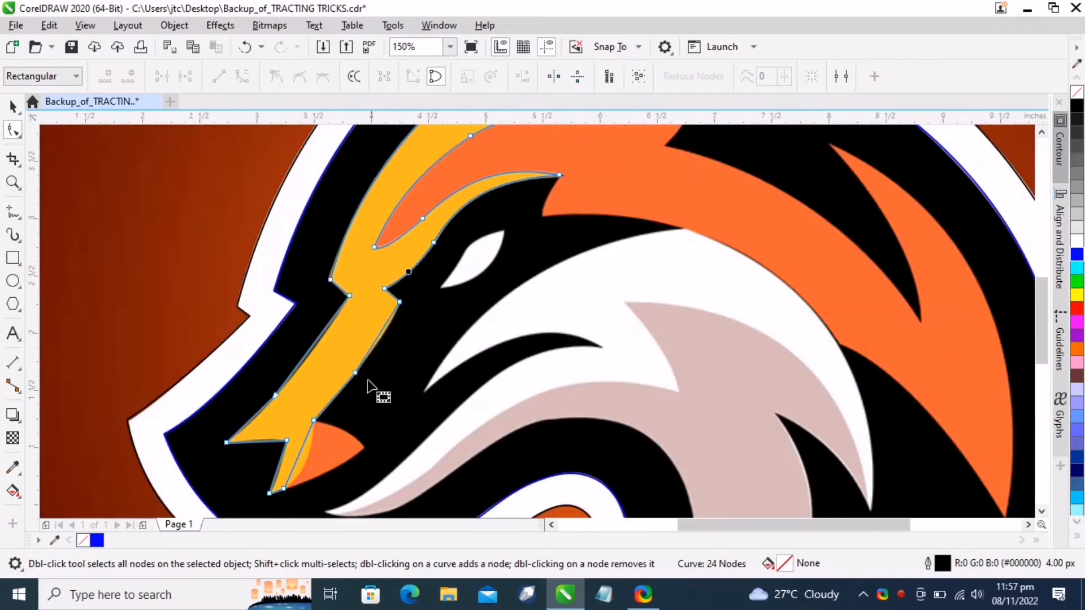
scroll(368, 381, "up", 1)
left_click_drag(394, 297, 419, 299)
scroll(407, 361, "down", 1)
scroll(370, 322, "up", 2)
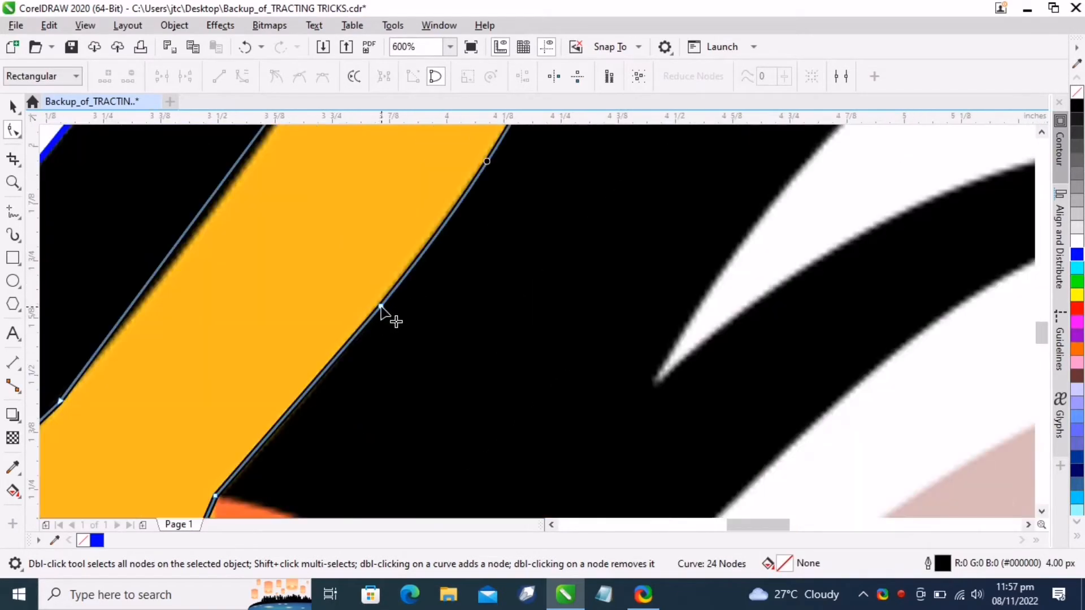
Delete two extra nodes on the flame's right edge and curve the segment beside the small orange tip
double_click(381, 306)
scroll(473, 460, "down", 1)
scroll(275, 295, "up", 1)
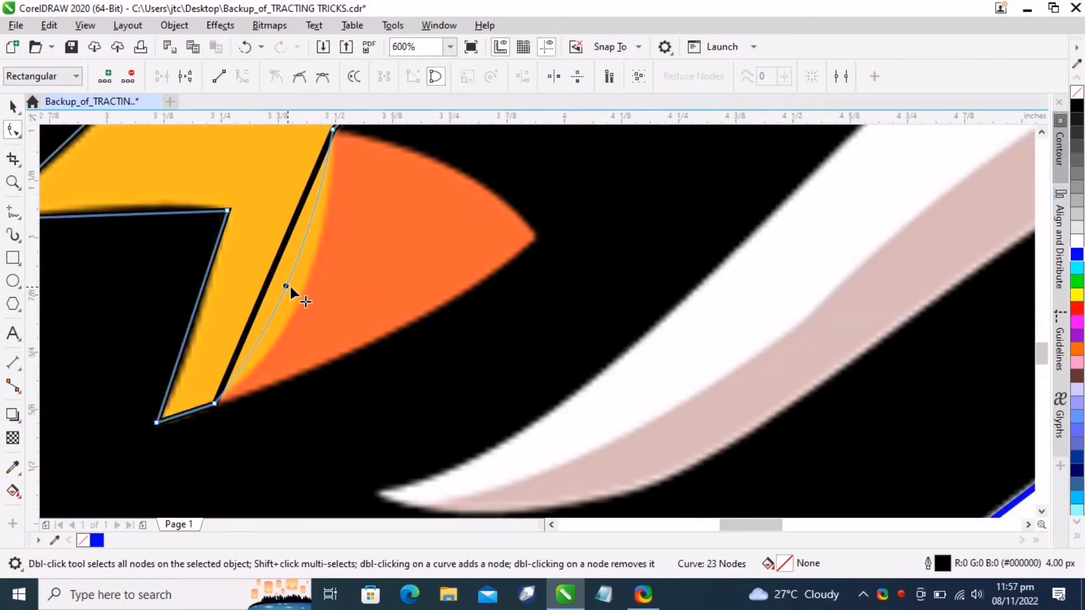
left_click_drag(290, 287, 295, 306)
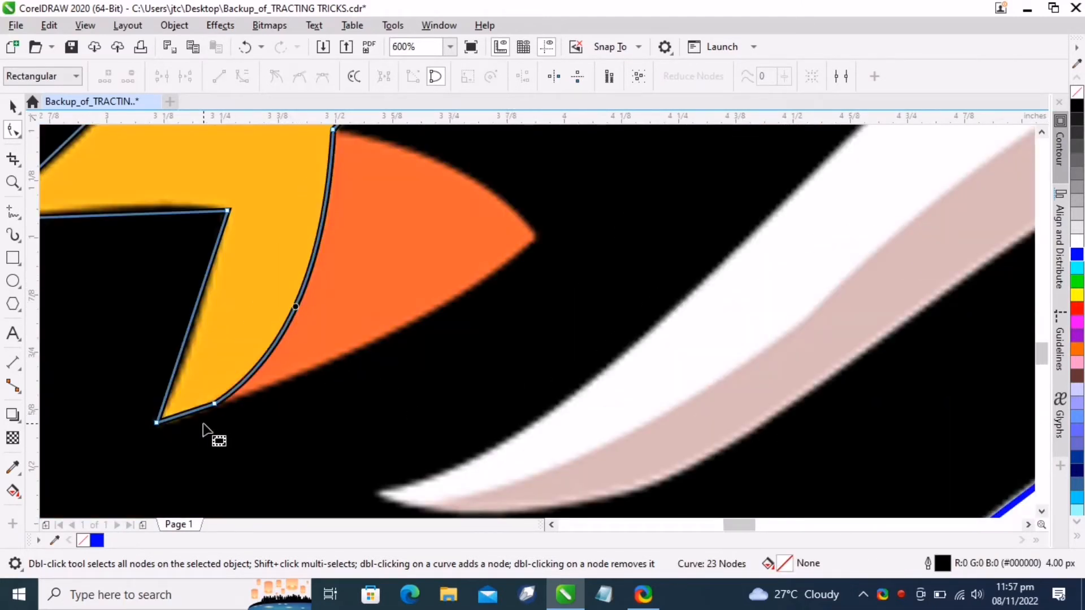
scroll(212, 418, "up", 1)
double_click(235, 393)
scroll(254, 396, "down", 2)
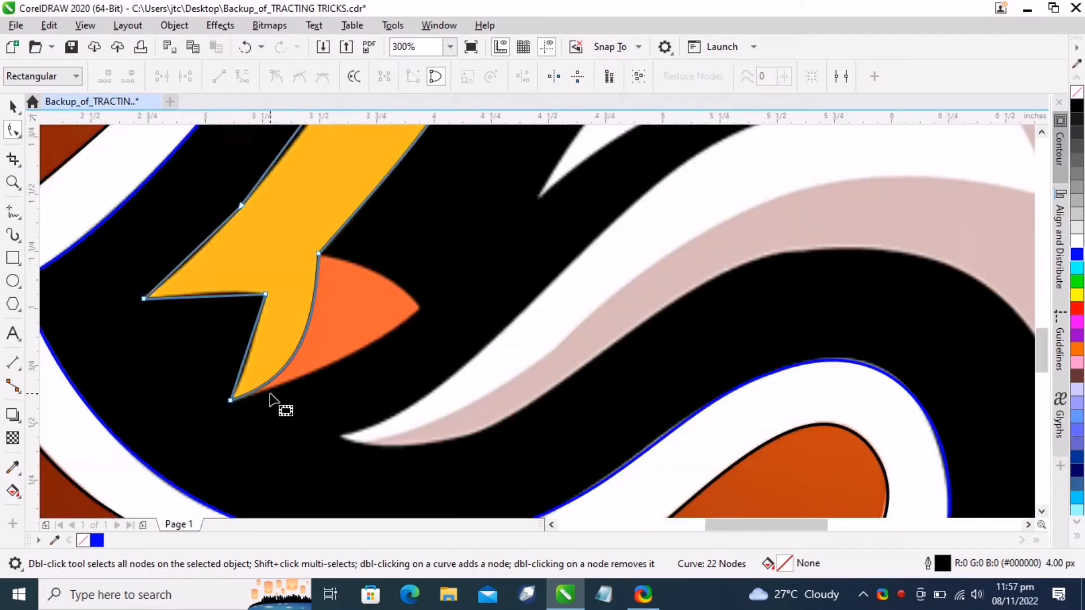
Curve the lower spike's edges and the flame's left edge so they hug the yellow shape
scroll(215, 331, "up", 1)
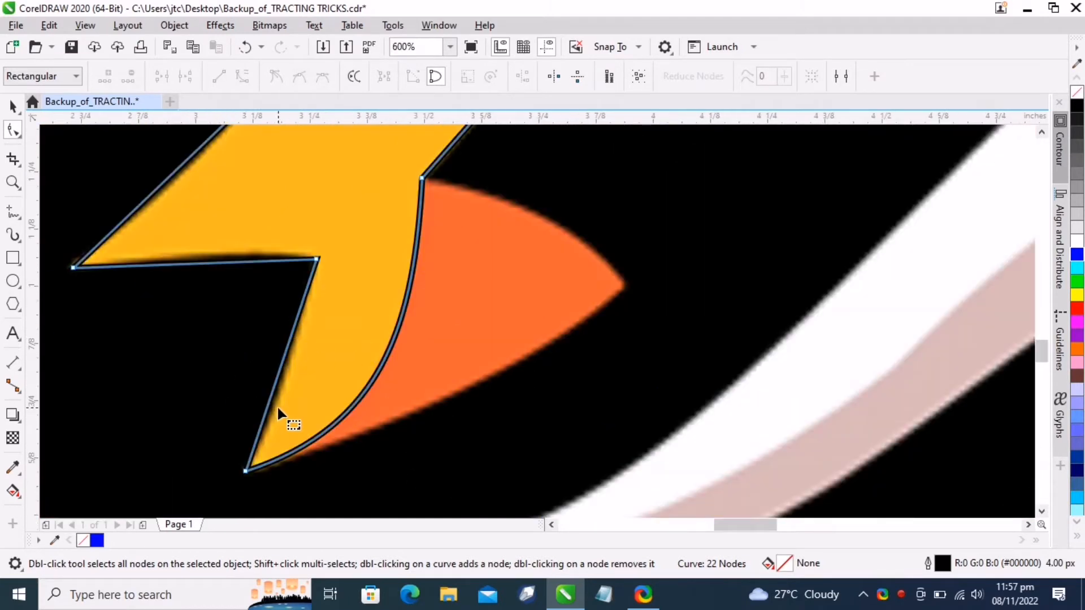
left_click_drag(269, 405, 272, 416)
left_click_drag(188, 264, 188, 266)
scroll(241, 248, "down", 2)
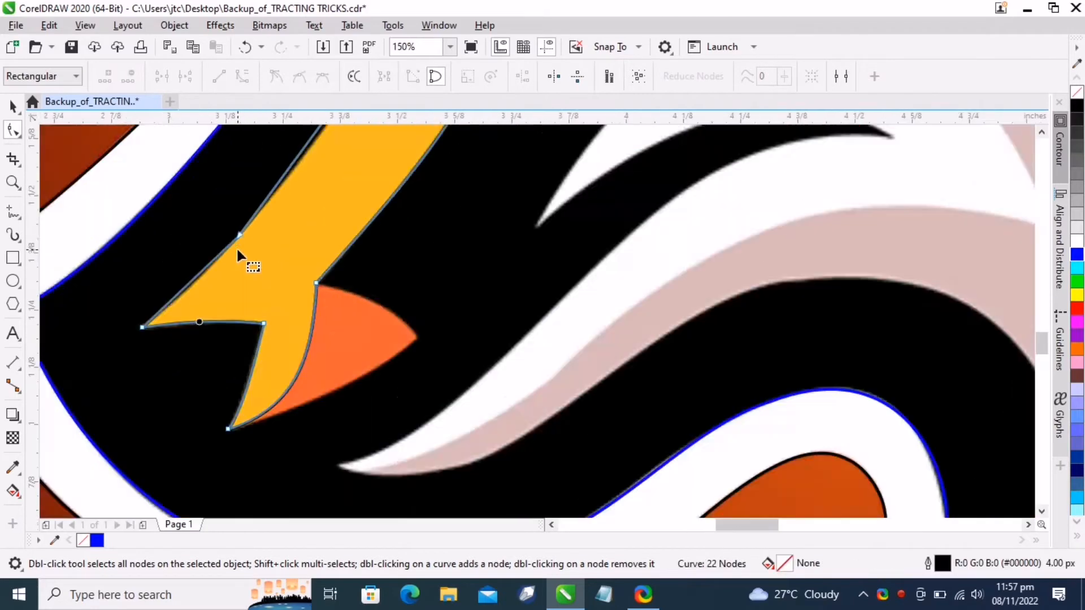
scroll(237, 241, "up", 1)
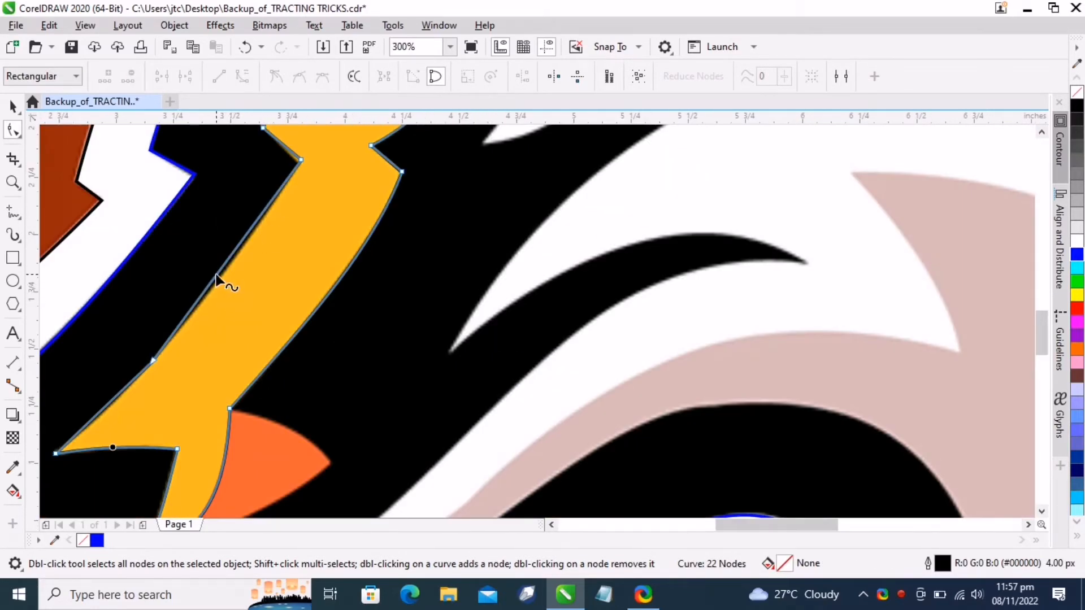
left_click_drag(217, 277, 215, 314)
scroll(217, 348, "down", 1)
scroll(202, 321, "up", 2)
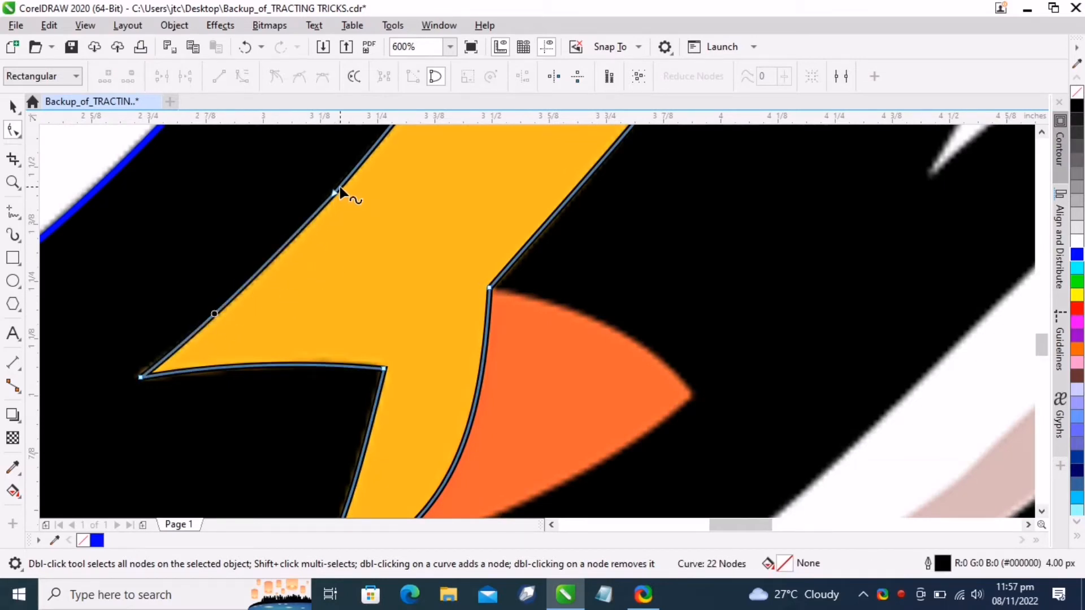
Delete an extra node on the flame's left edge and curve the upper spike's top and inner segments to the edges
double_click(335, 194)
scroll(400, 293, "down", 3)
scroll(400, 294, "down", 1)
scroll(455, 223, "up", 3)
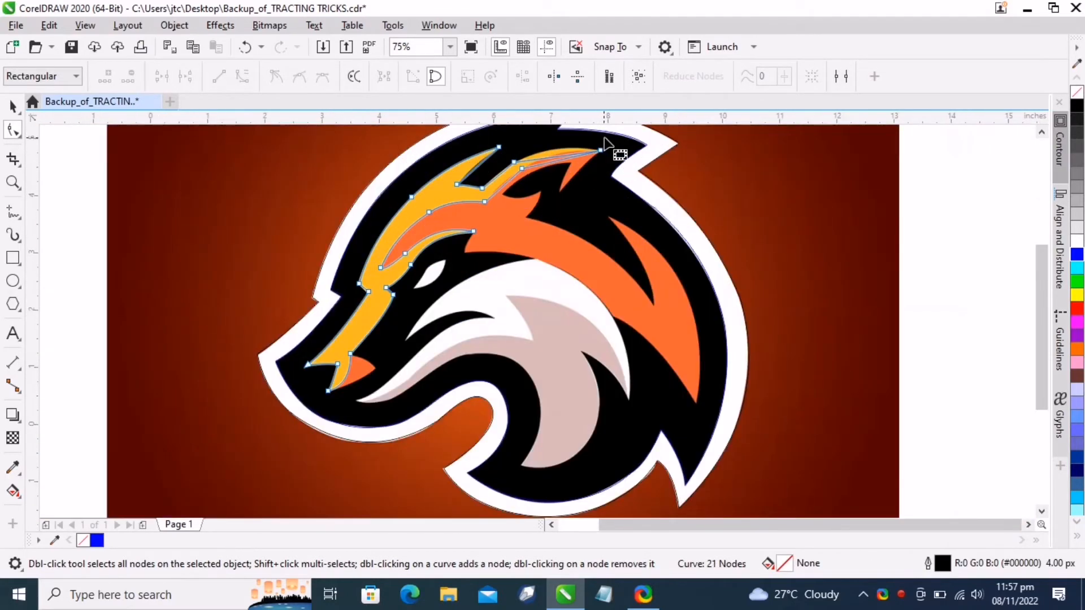
left_click_drag(408, 208, 406, 178)
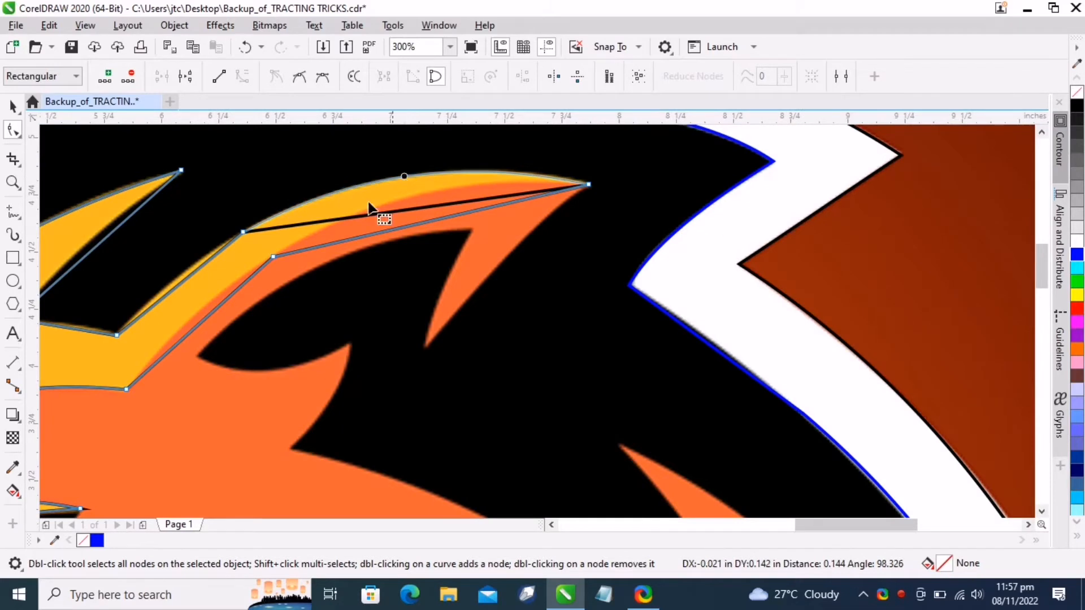
left_click_drag(174, 286, 169, 280)
left_click_drag(391, 230, 393, 199)
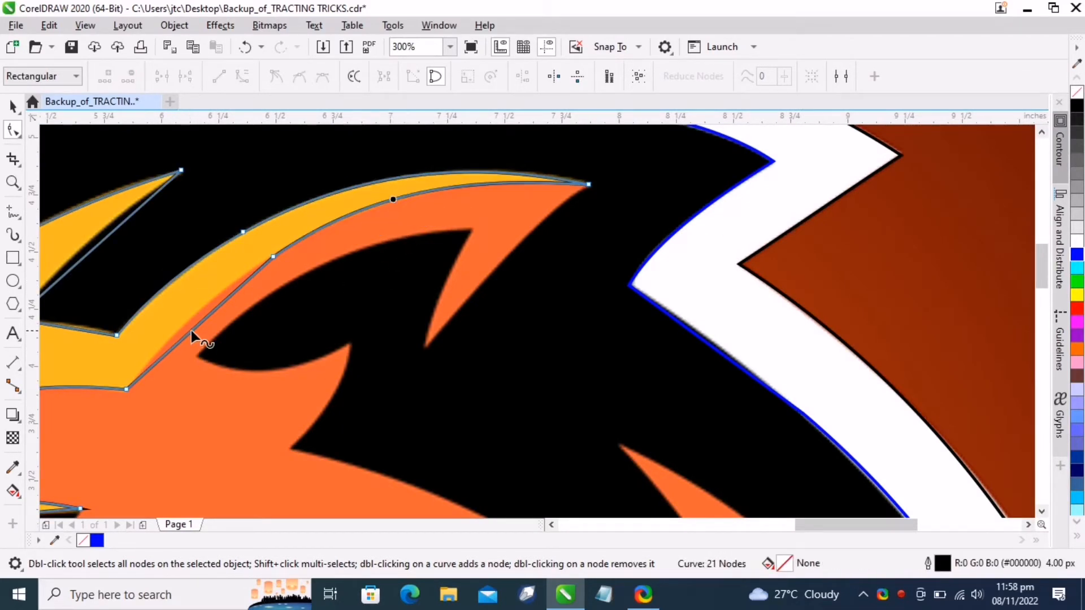
left_click_drag(191, 330, 184, 324)
scroll(268, 298, "down", 2)
scroll(226, 281, "up", 2)
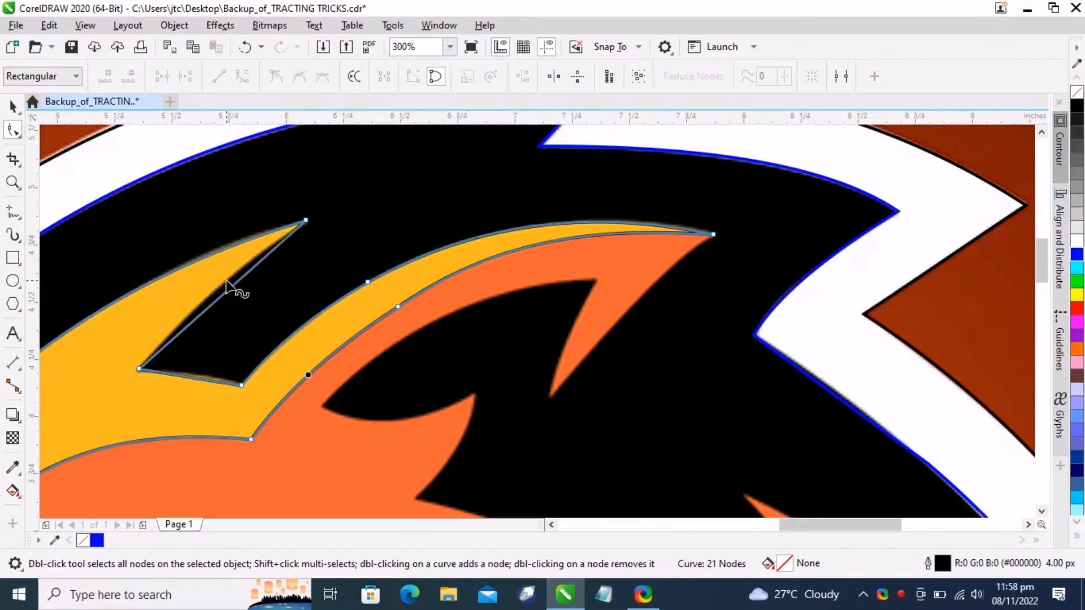
Curve the upper spike's inner segment and delete the extra nodes along the flame's outline
left_click_drag(225, 295, 262, 286)
double_click(221, 291)
double_click(224, 291)
scroll(262, 286, "down", 2)
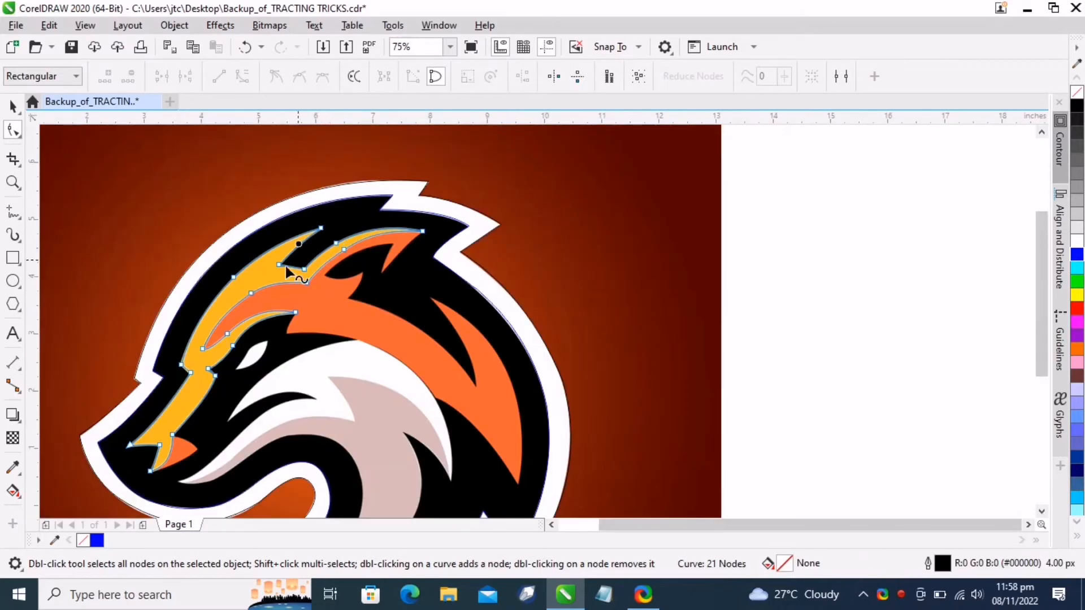
scroll(286, 268, "up", 2)
double_click(294, 253)
scroll(367, 331, "down", 2)
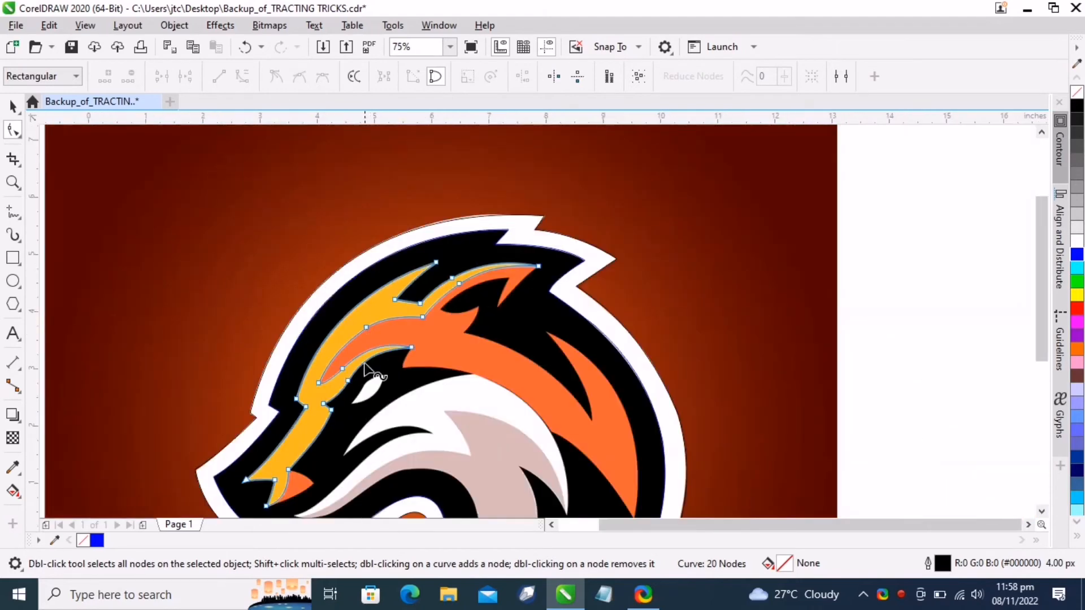
scroll(364, 283, "up", 1)
scroll(355, 393, "down", 1)
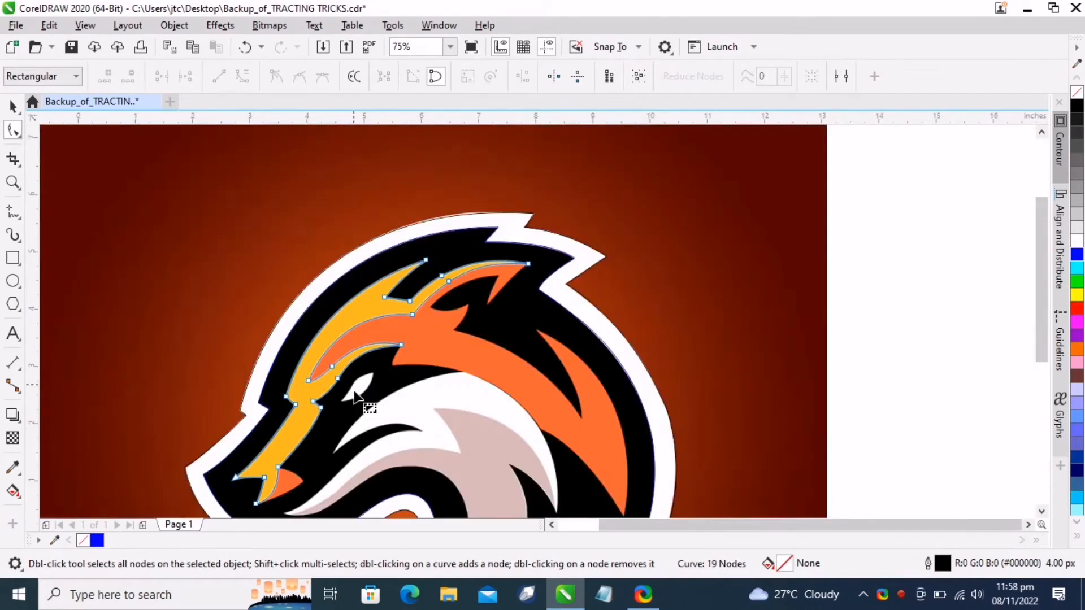
Trace the small orange tip below the flame as a closed triangle with straight line segments
left_click(14, 213)
scroll(436, 136, "down", 1)
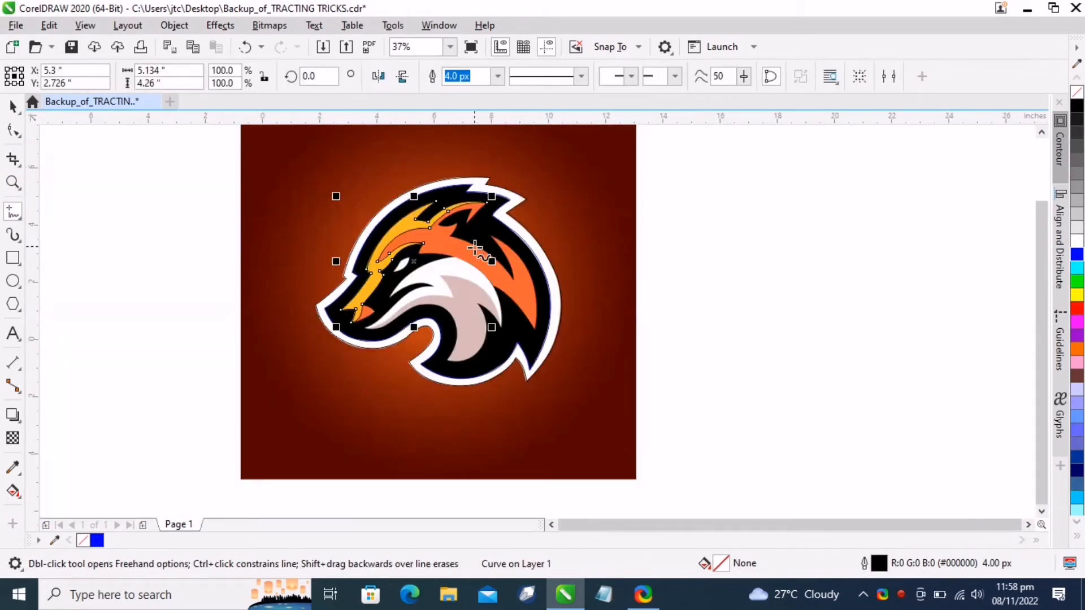
scroll(472, 248, "up", 2)
scroll(390, 247, "down", 1)
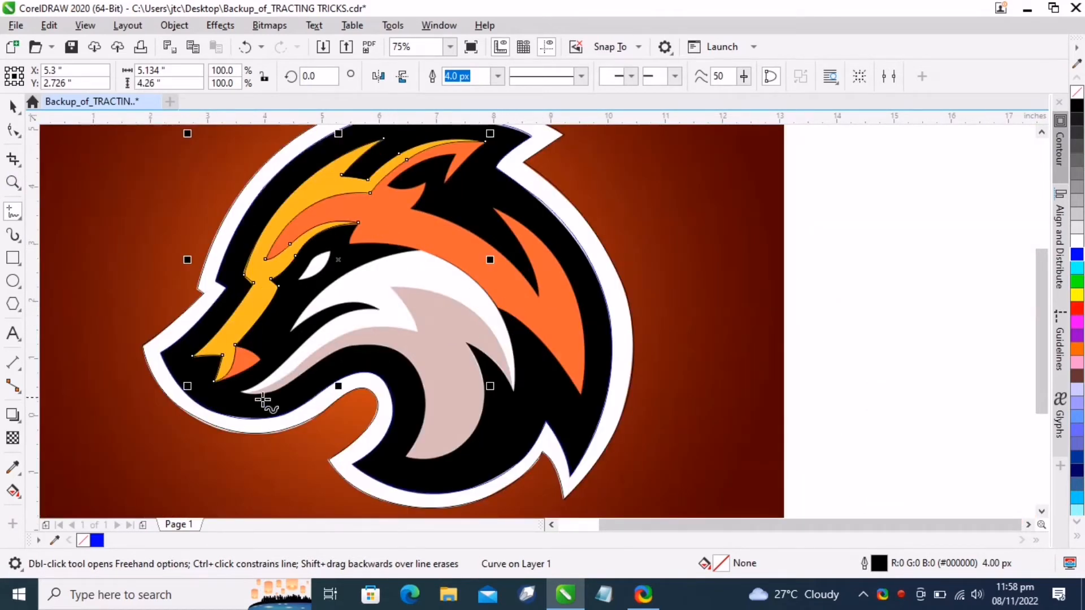
scroll(263, 401, "up", 1)
scroll(170, 361, "up", 2)
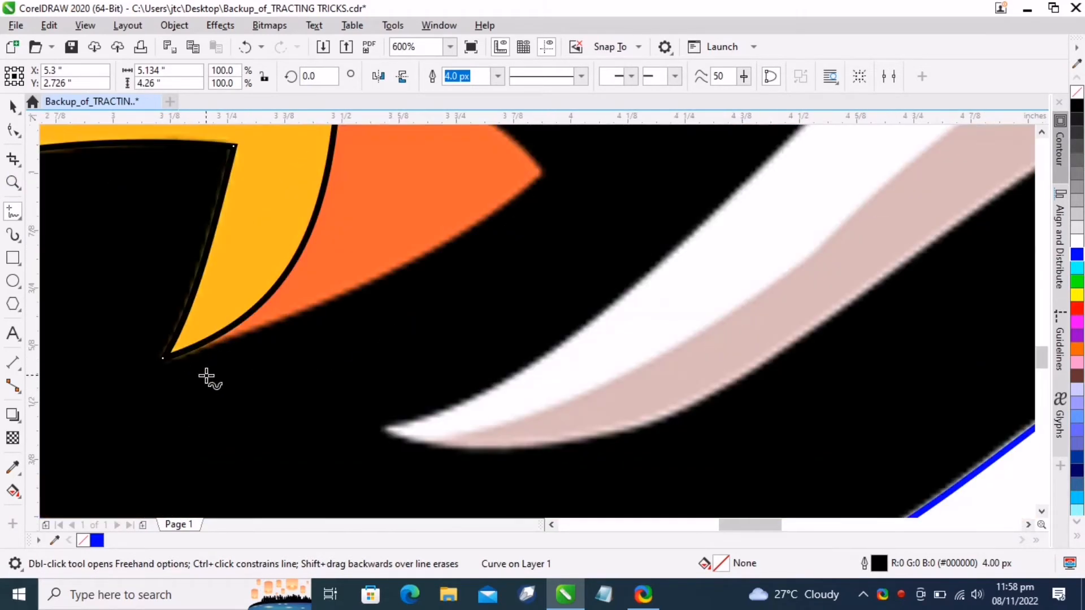
left_click(14, 107)
left_click(206, 372)
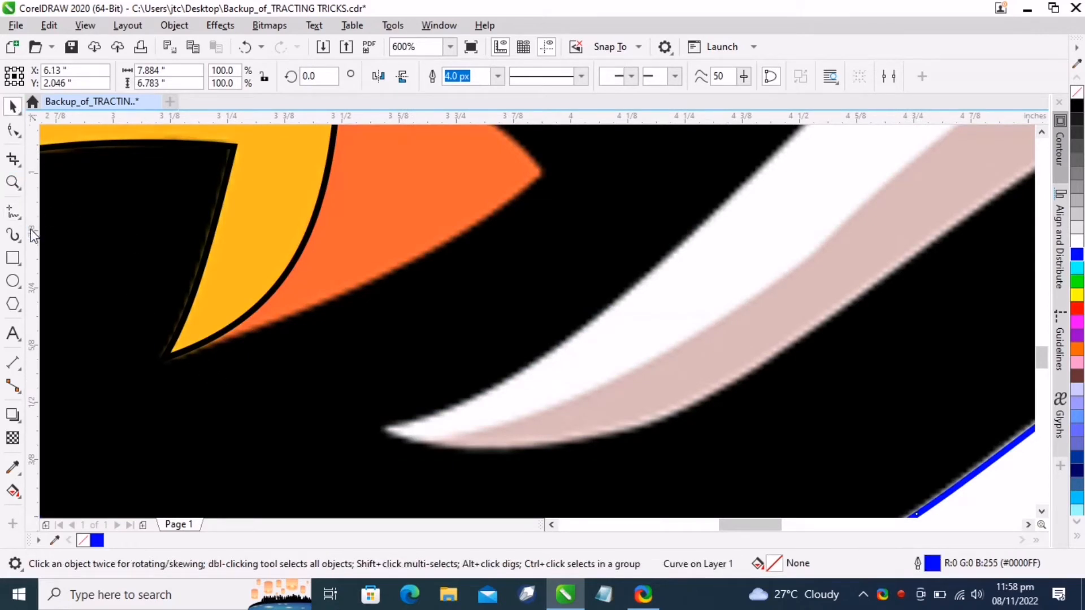
left_click(14, 212)
left_click(160, 361)
left_click(541, 171)
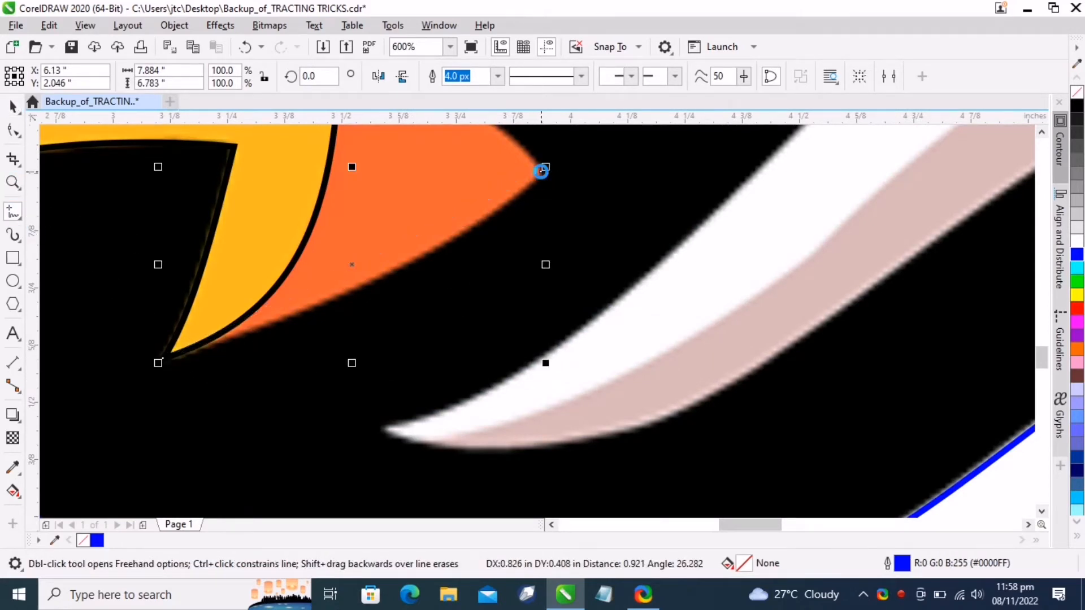
scroll(541, 170, "up", 3)
left_click(542, 331)
left_click(339, 223)
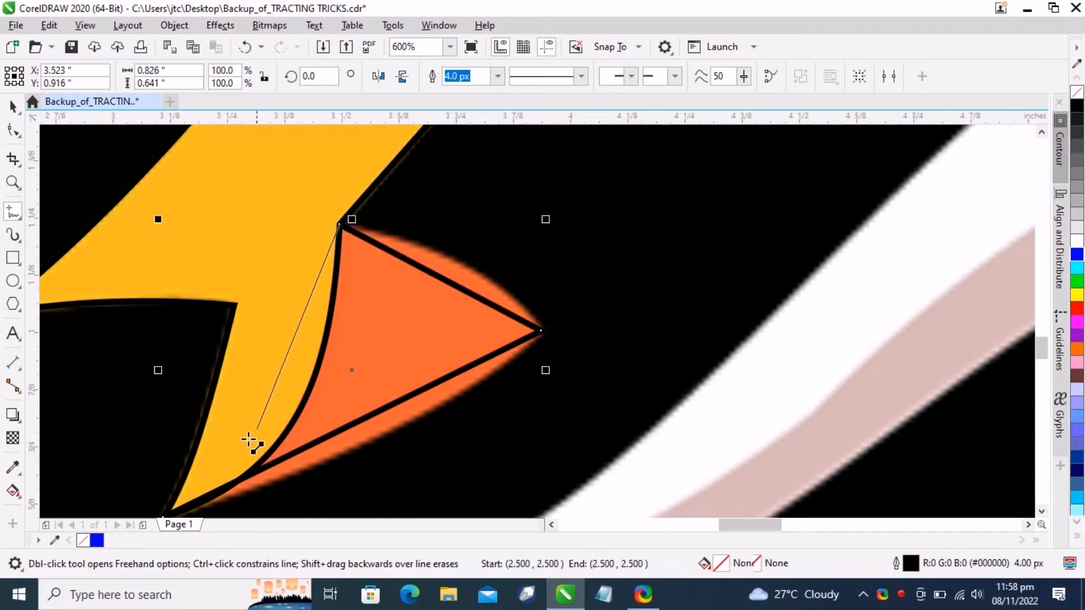
scroll(198, 458, "down", 1)
left_click(163, 469)
Select all the orange tip's nodes and bend its edges into curves that hug the orange shape
key("F10")
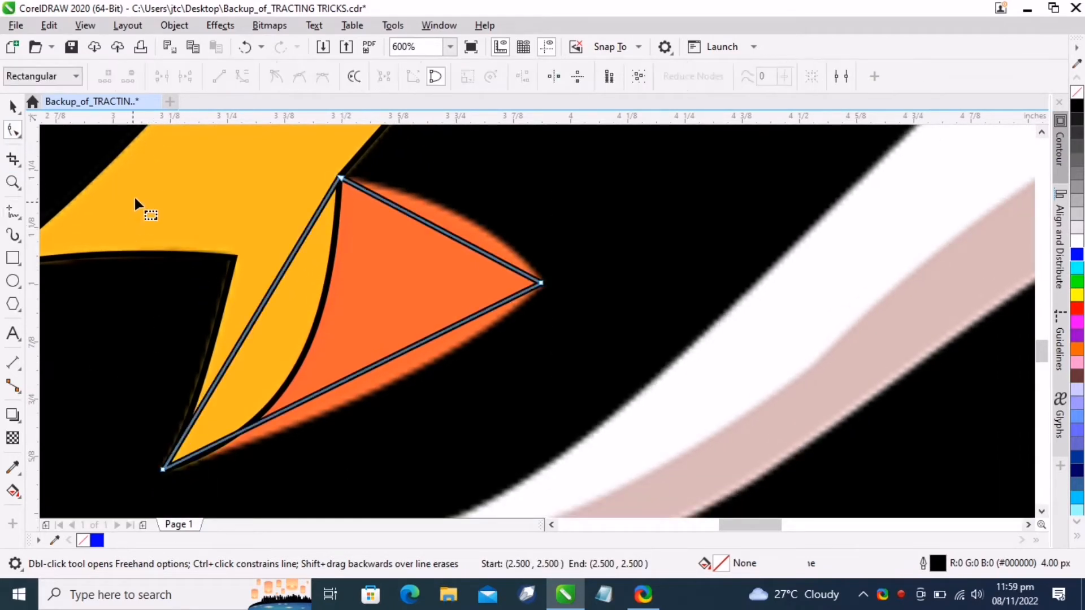
left_click_drag(698, 174, 104, 489)
left_click_drag(440, 233, 455, 211)
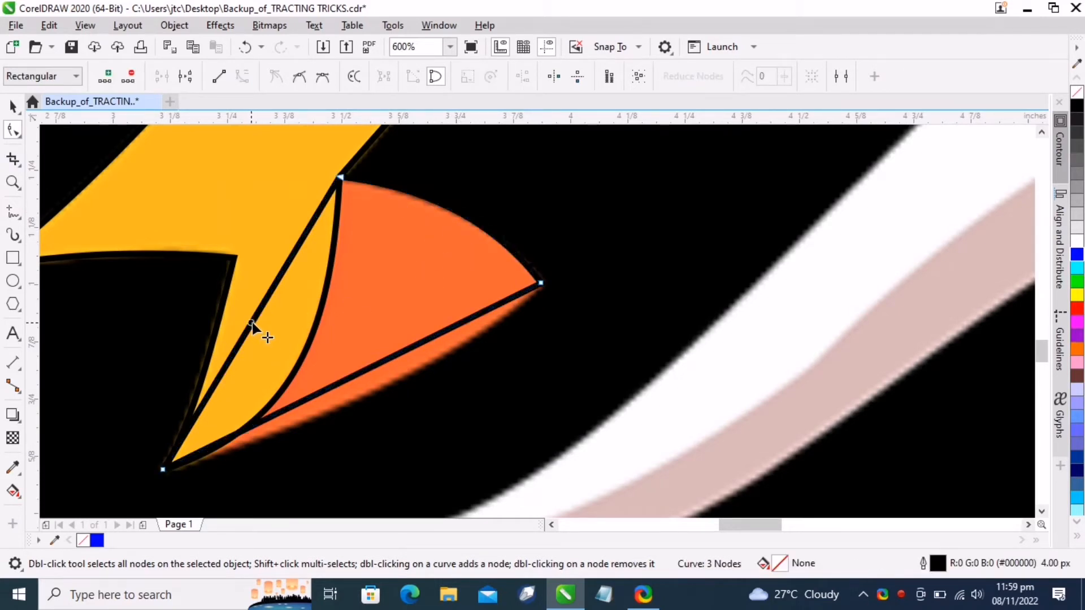
left_click_drag(252, 322, 344, 407)
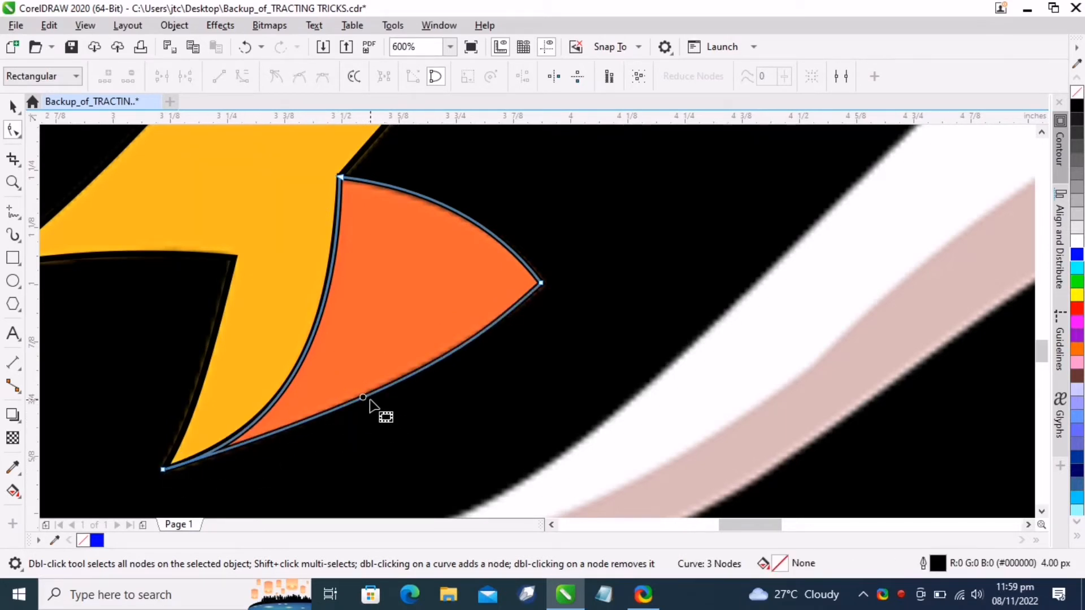
left_click(163, 470)
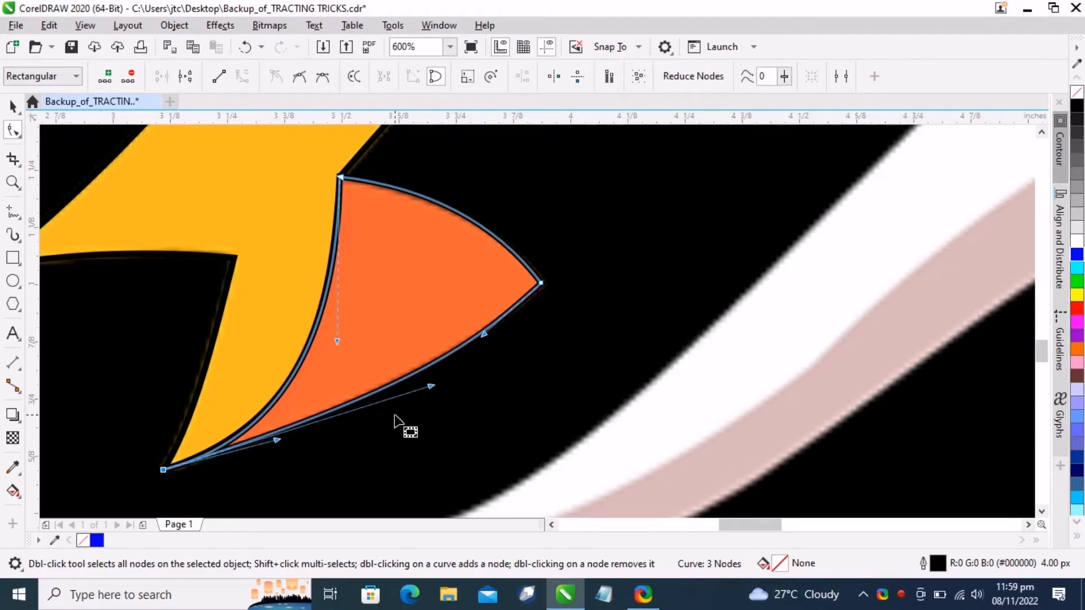
left_click_drag(431, 387, 395, 403)
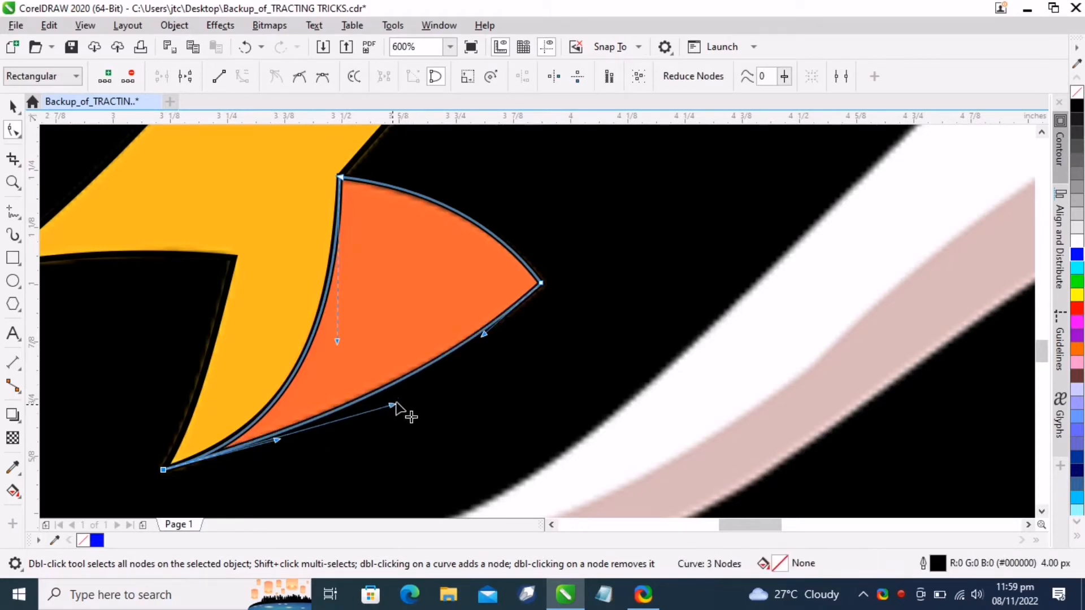
left_click(12, 106)
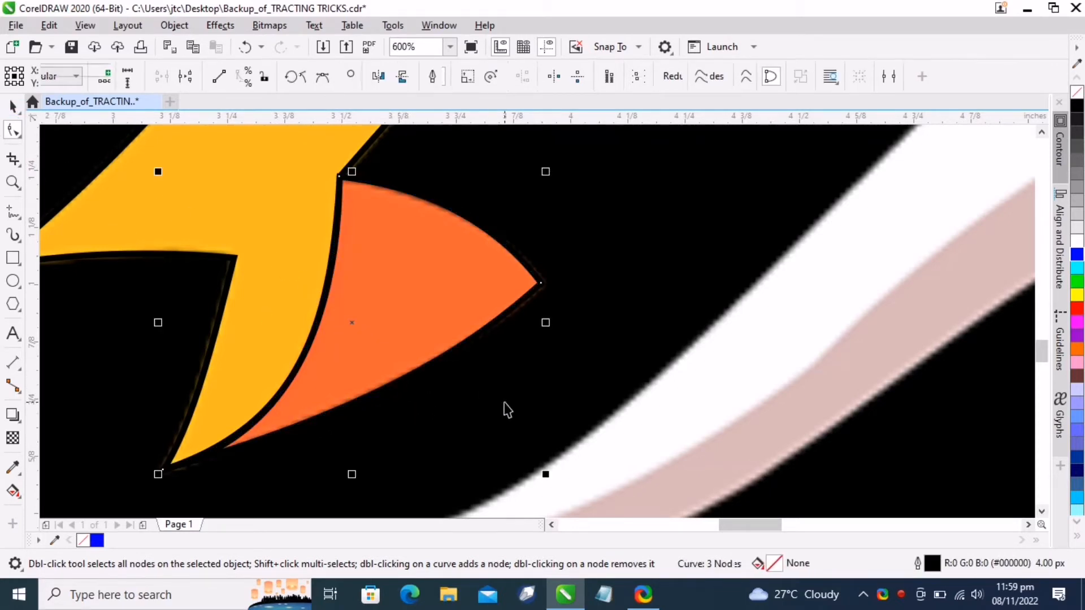
Trace the white eye as a closed triangle with straight line segments
scroll(497, 361, "down", 5)
left_click(691, 222)
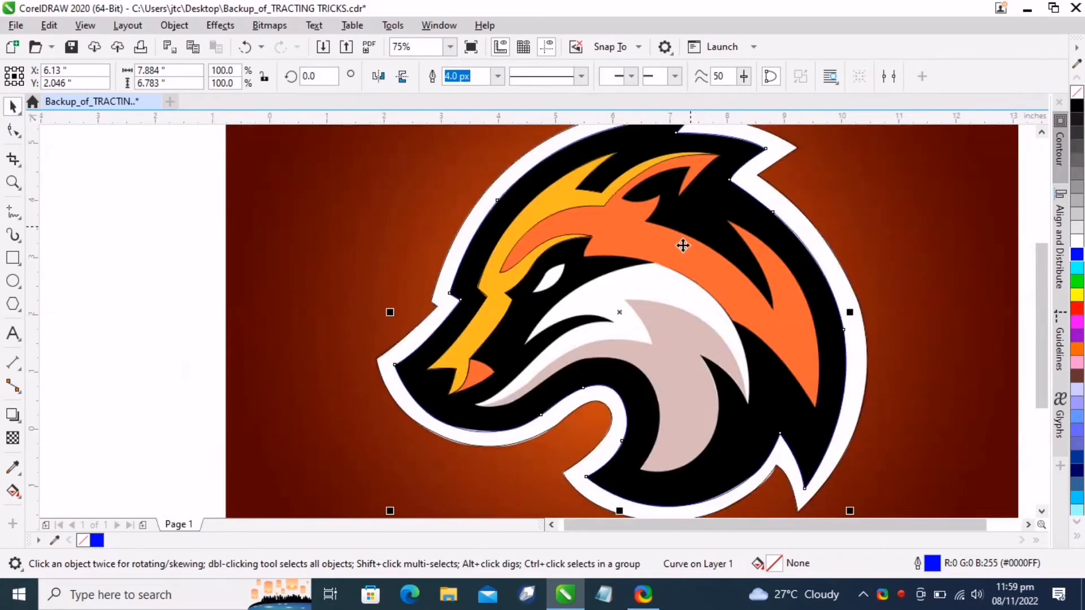
left_click(11, 210)
scroll(588, 260, "up", 5)
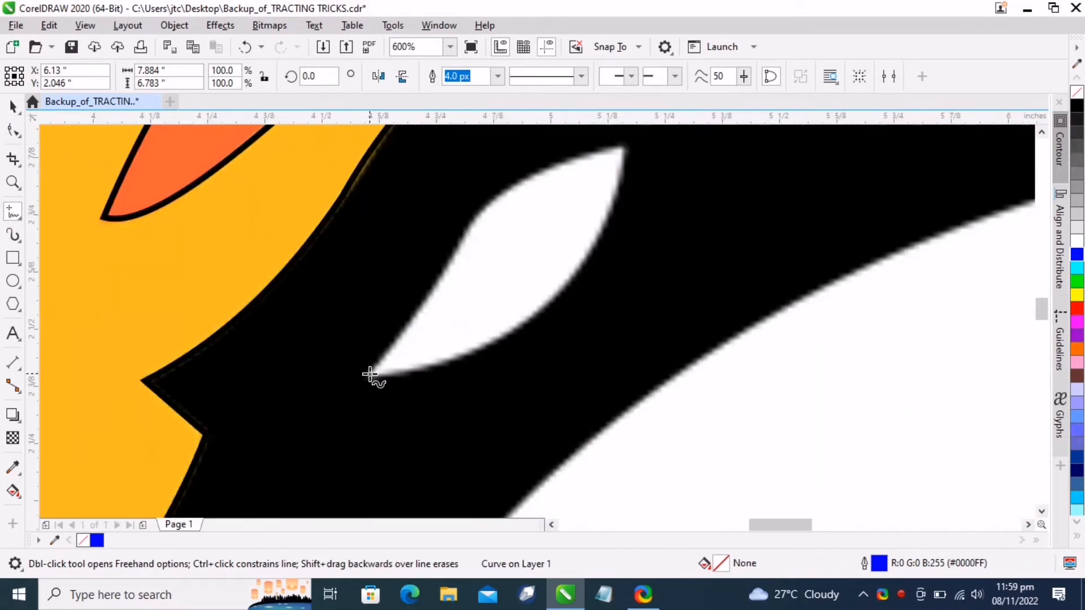
left_click(370, 375)
double_click(472, 225)
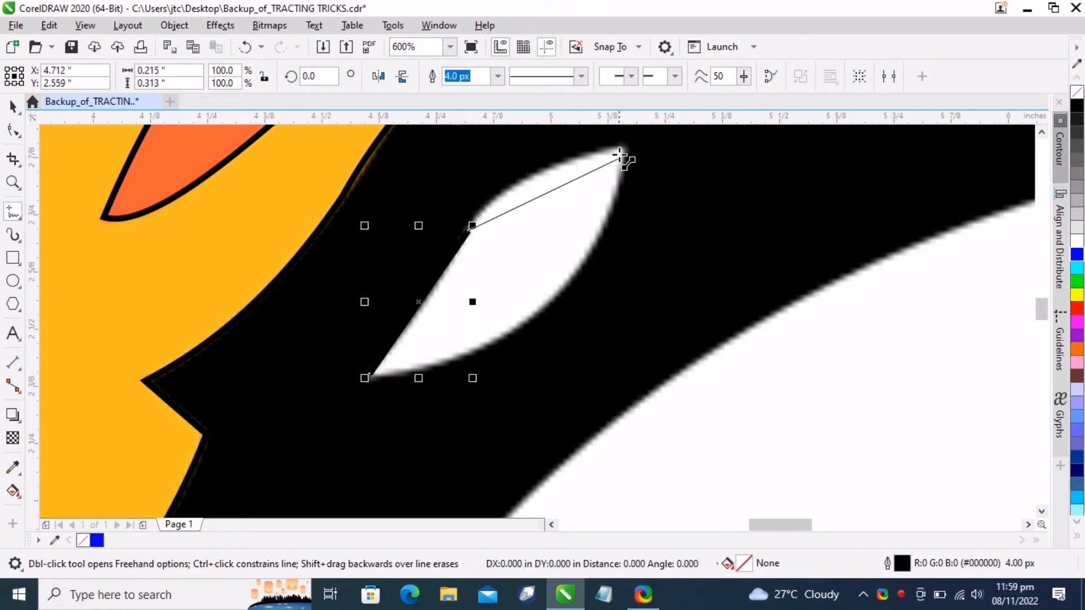
double_click(622, 149)
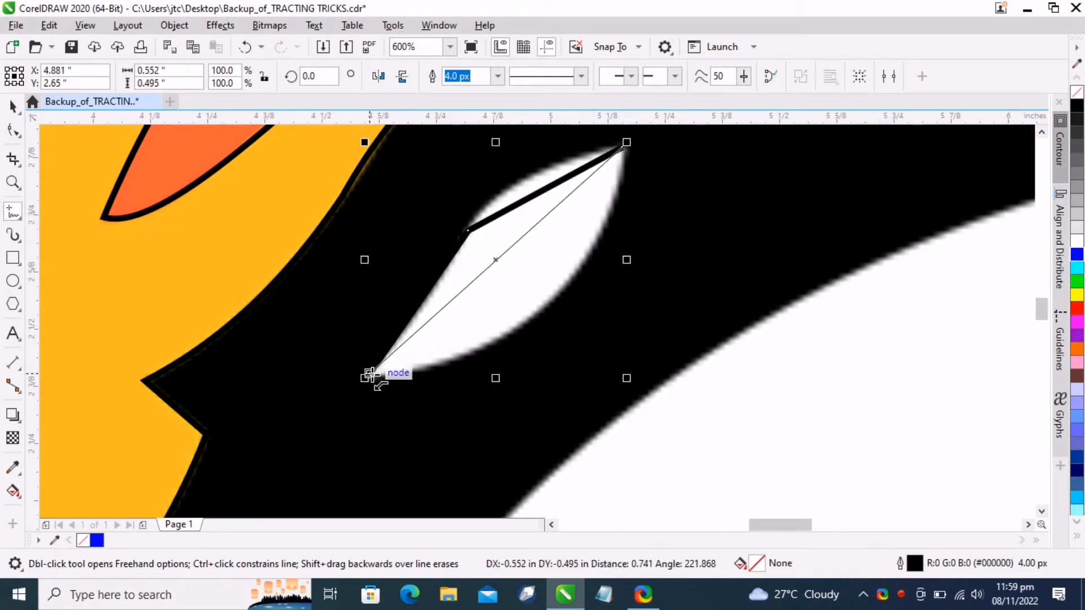
left_click(370, 376)
Curve the eye outline's upper and lower segments to match the white eye shape
key("F10")
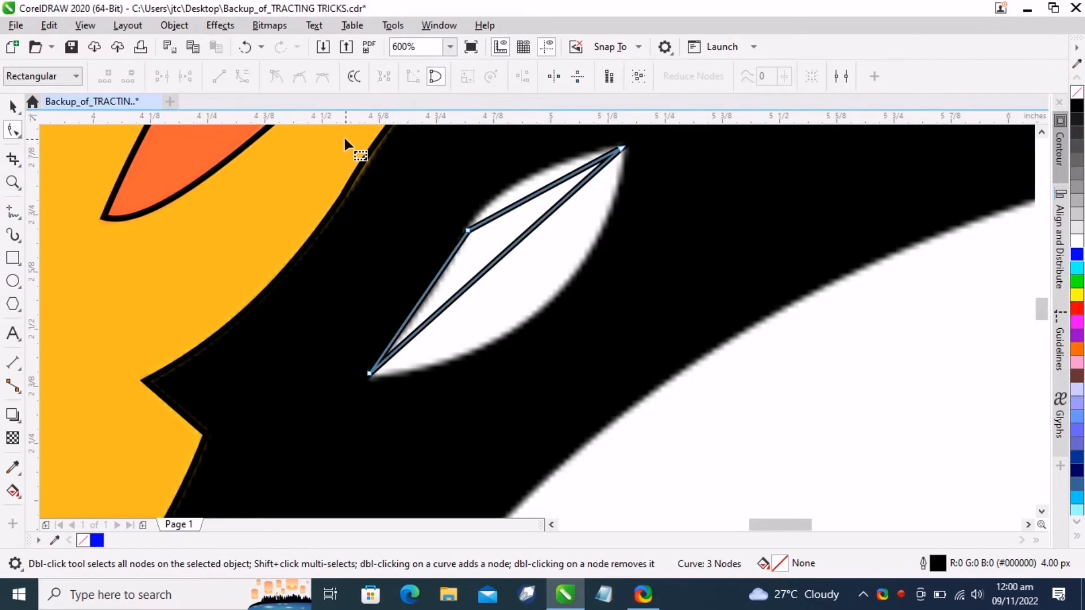
left_click_drag(339, 132, 689, 362)
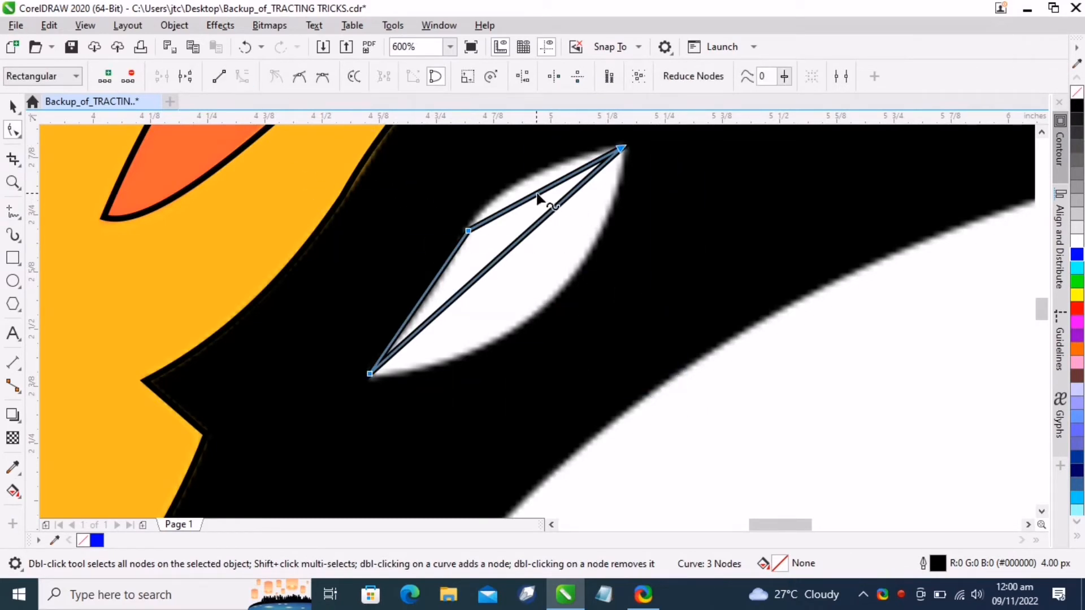
left_click_drag(538, 198, 523, 255)
left_click_drag(414, 310, 418, 312)
left_click_drag(473, 281, 530, 321)
scroll(530, 320, "down", 6)
Trace the white cheek stripe below the eye as a closed shape of straight line segments
key("F5")
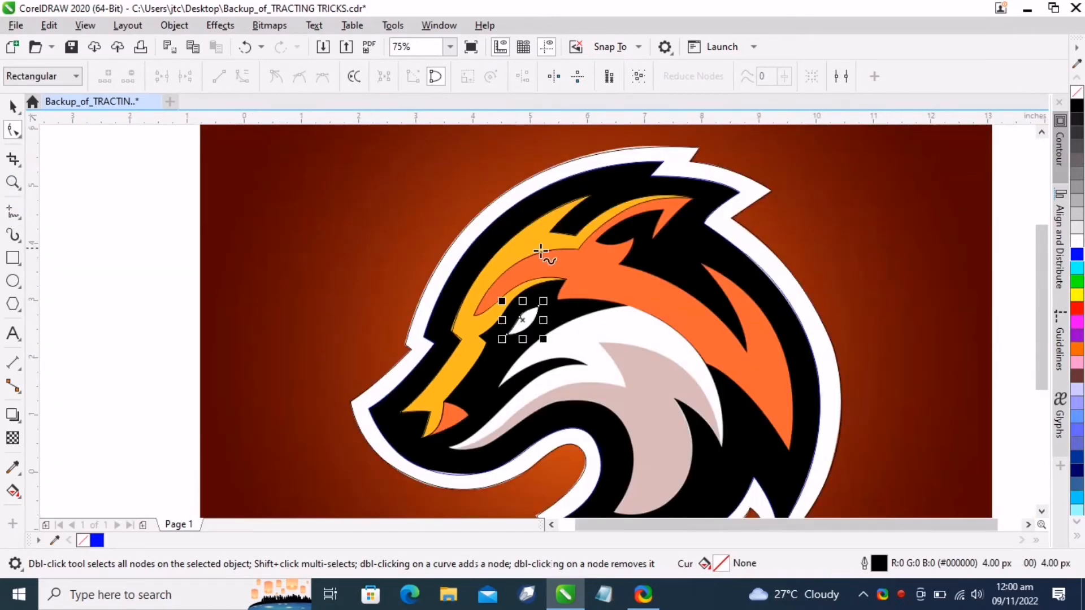
scroll(800, 443, "up", 2)
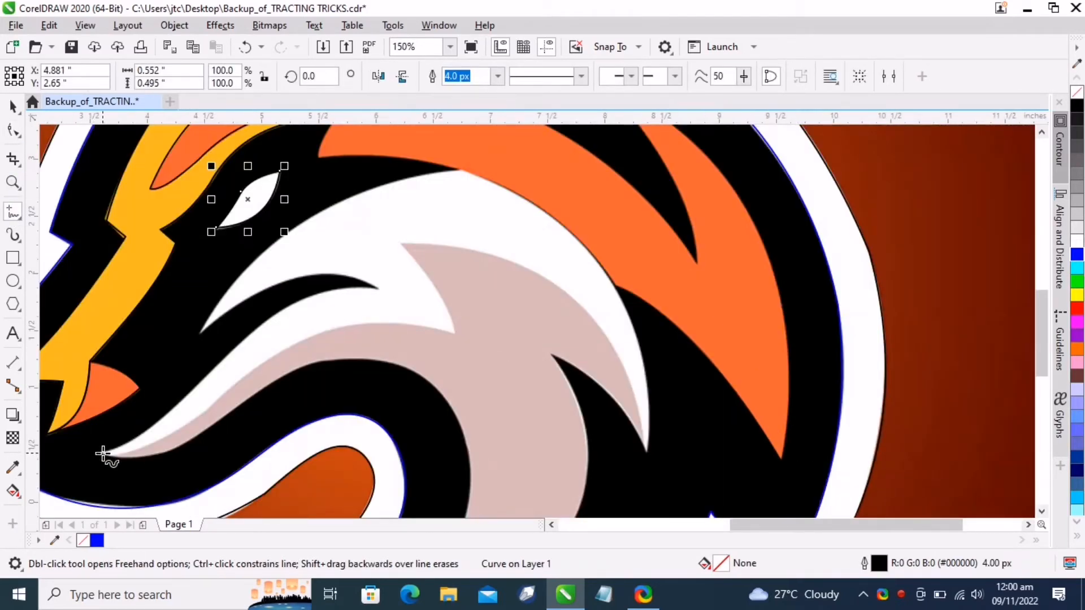
left_click(102, 453)
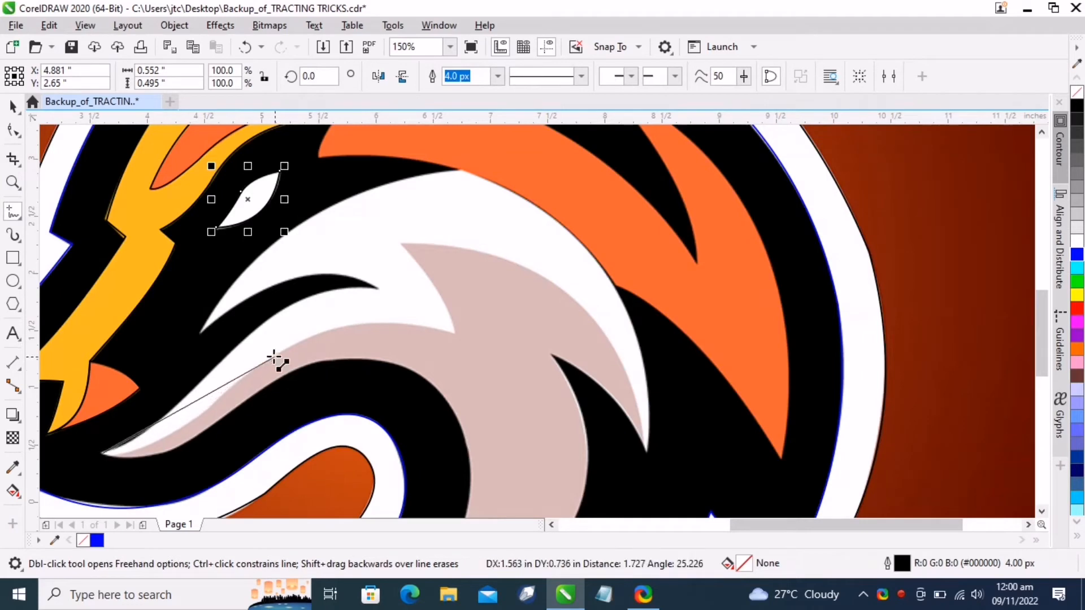
left_click(186, 395)
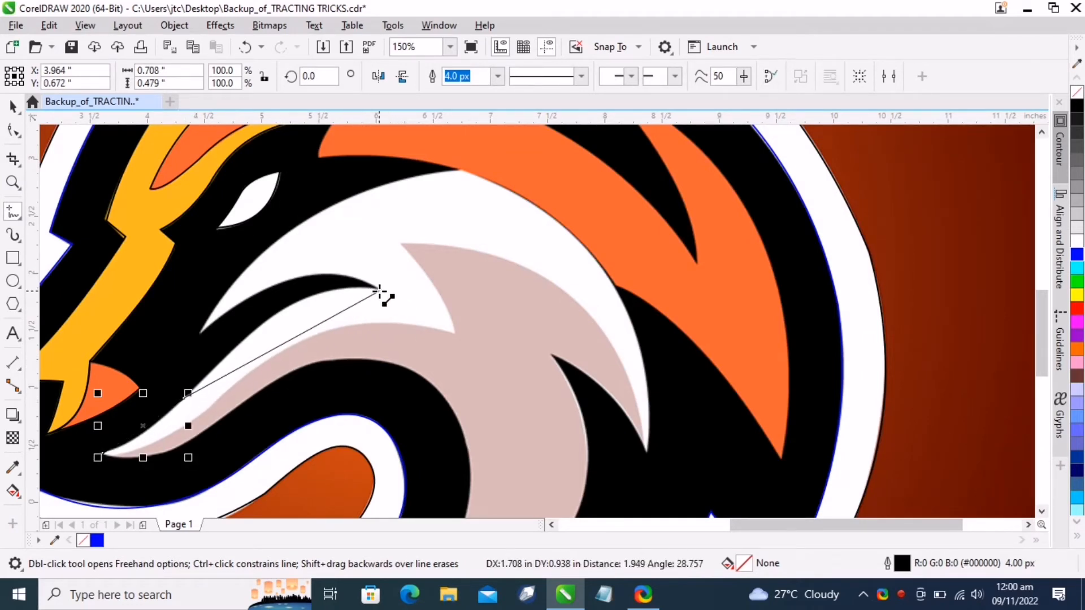
left_click(252, 329)
left_click(380, 288)
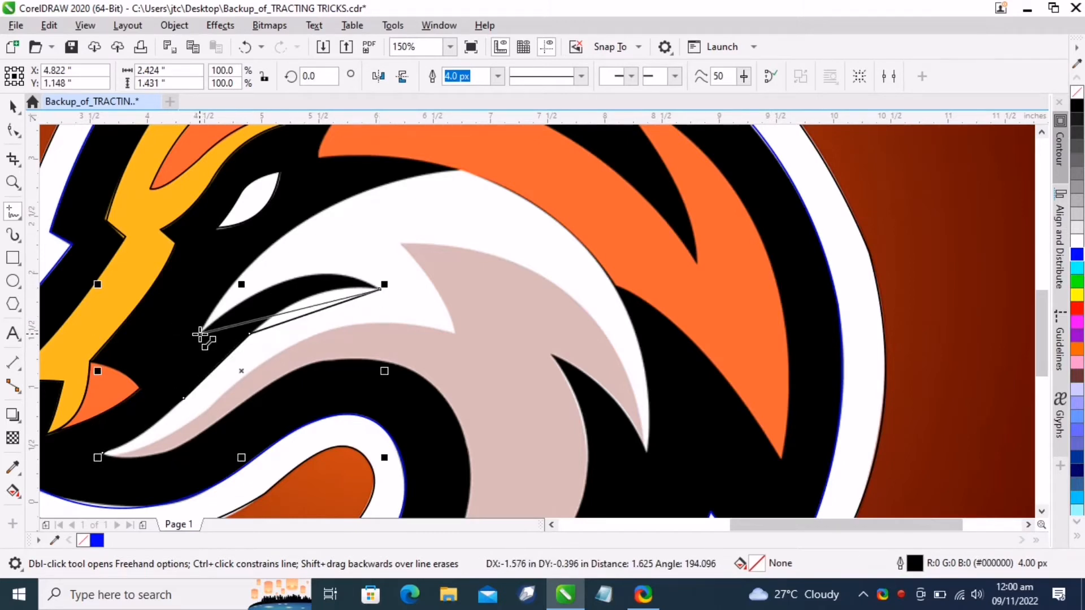
left_click(200, 334)
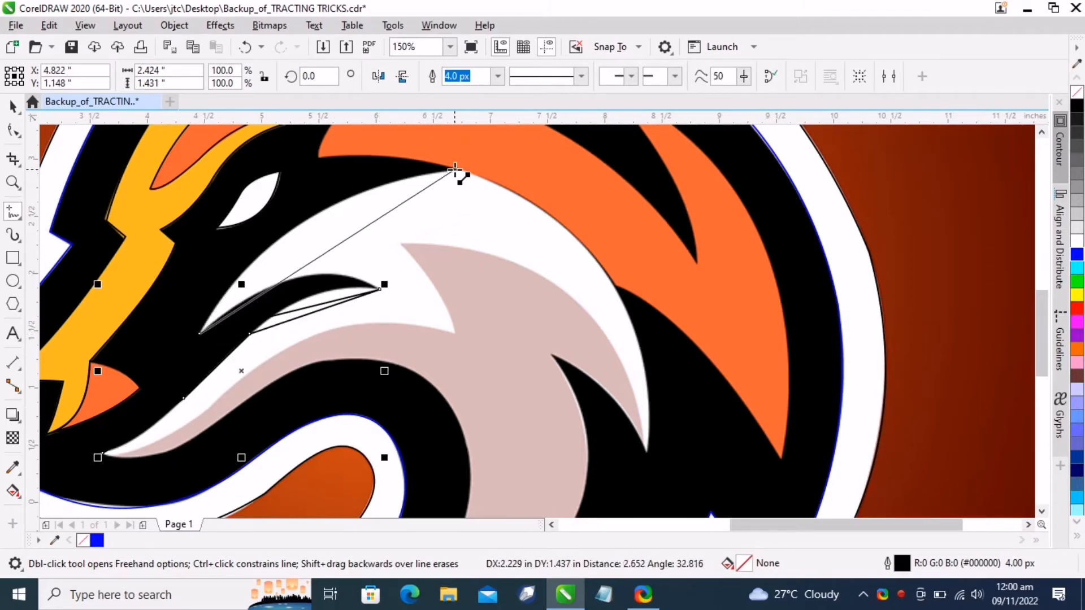
scroll(458, 181, "up", 2)
left_click(461, 209)
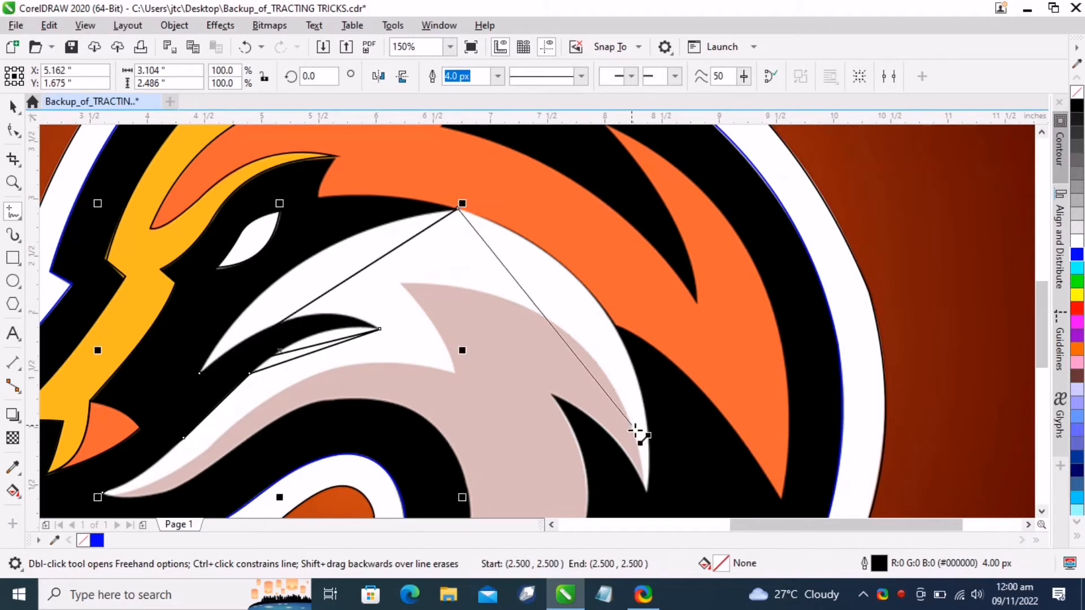
left_click(647, 487)
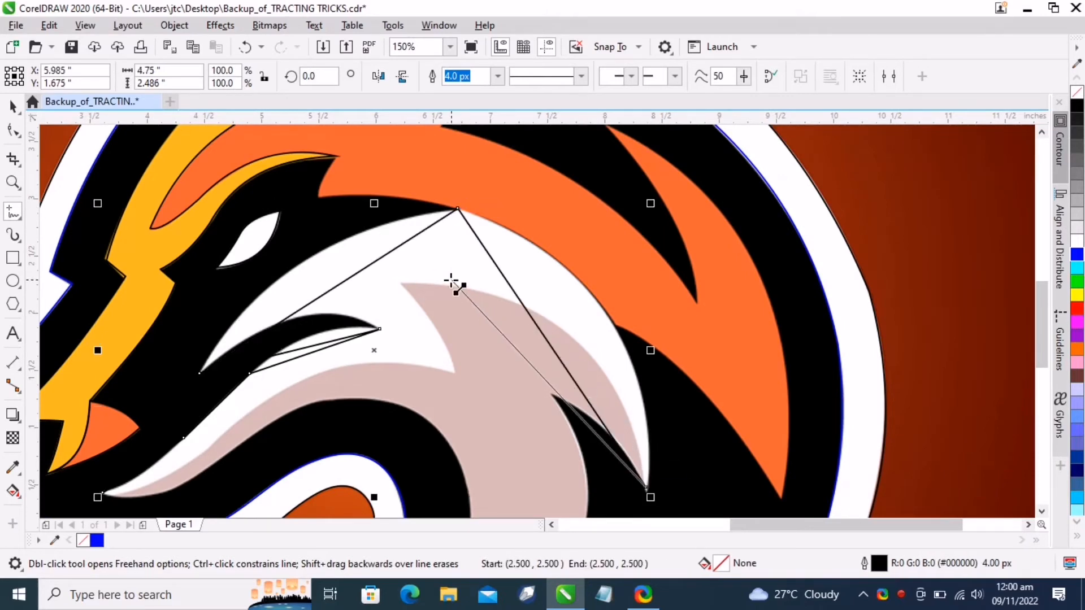
left_click(398, 282)
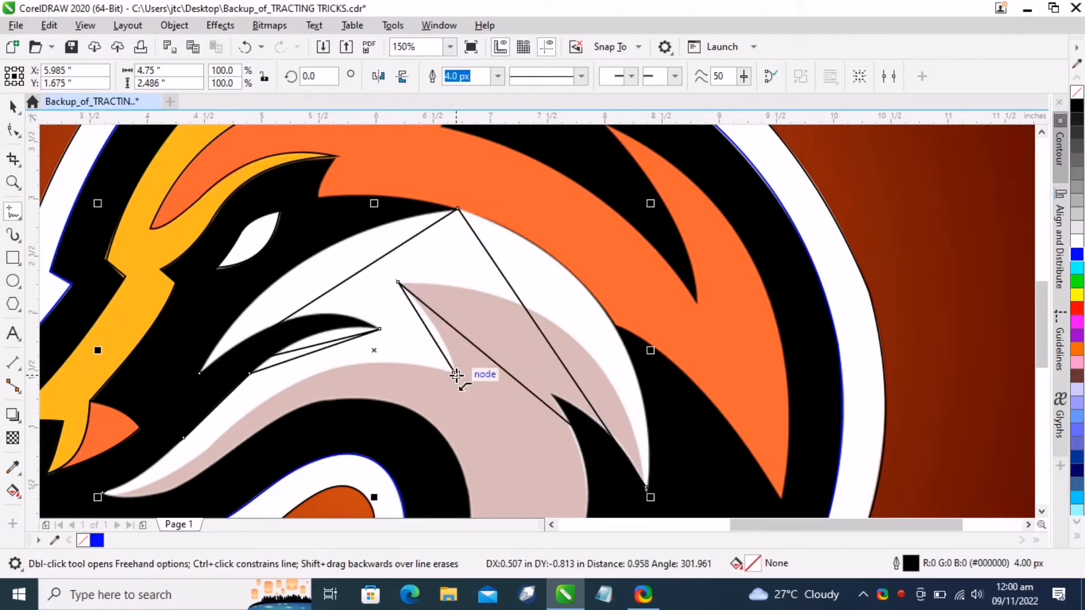
left_click(457, 375)
scroll(177, 424, "down", 1)
left_click(252, 387)
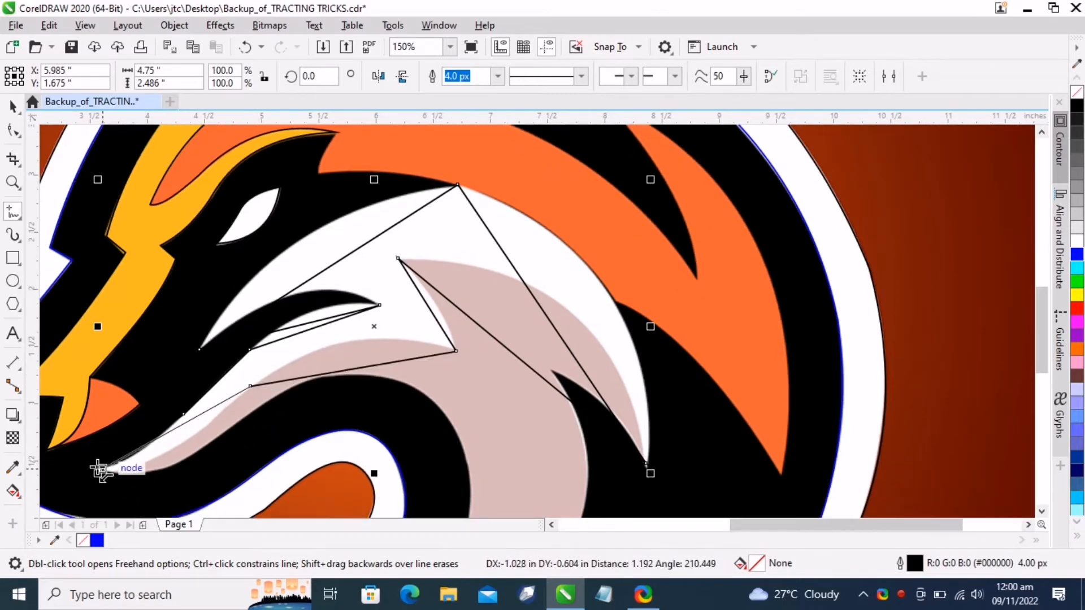
left_click(102, 469)
Select all the cheek outline's nodes, curve its upper edge, and delete the node at its top
left_click(12, 130)
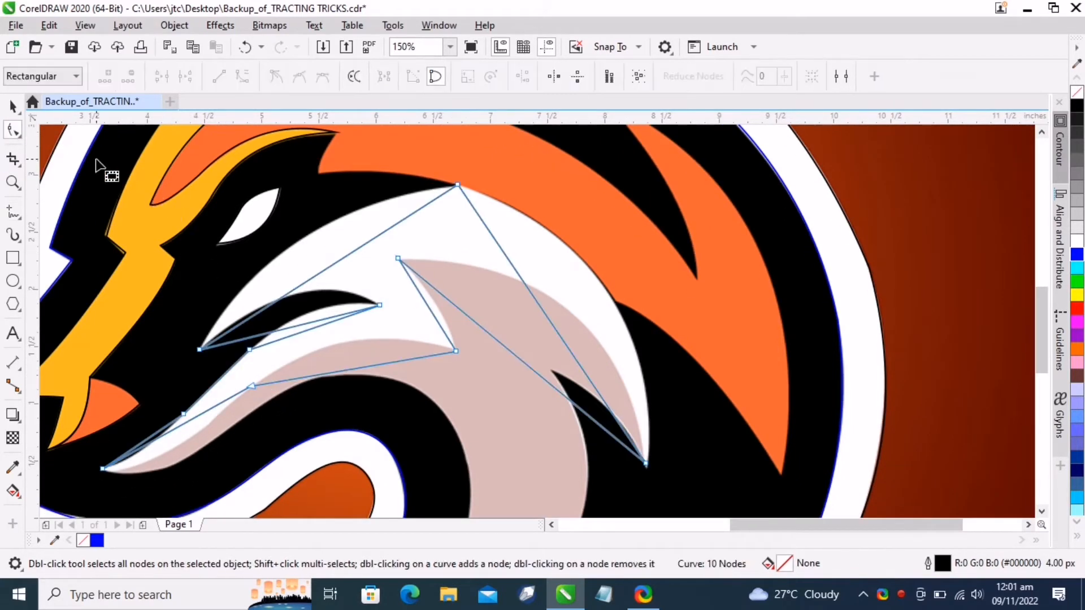
left_click_drag(97, 159, 691, 510)
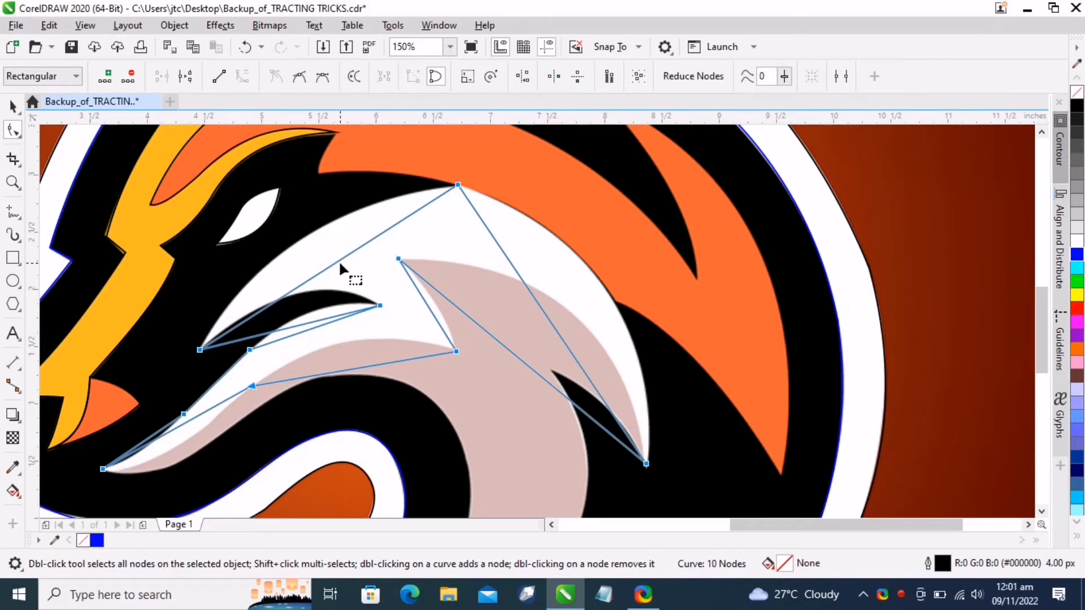
left_click_drag(340, 263, 304, 237)
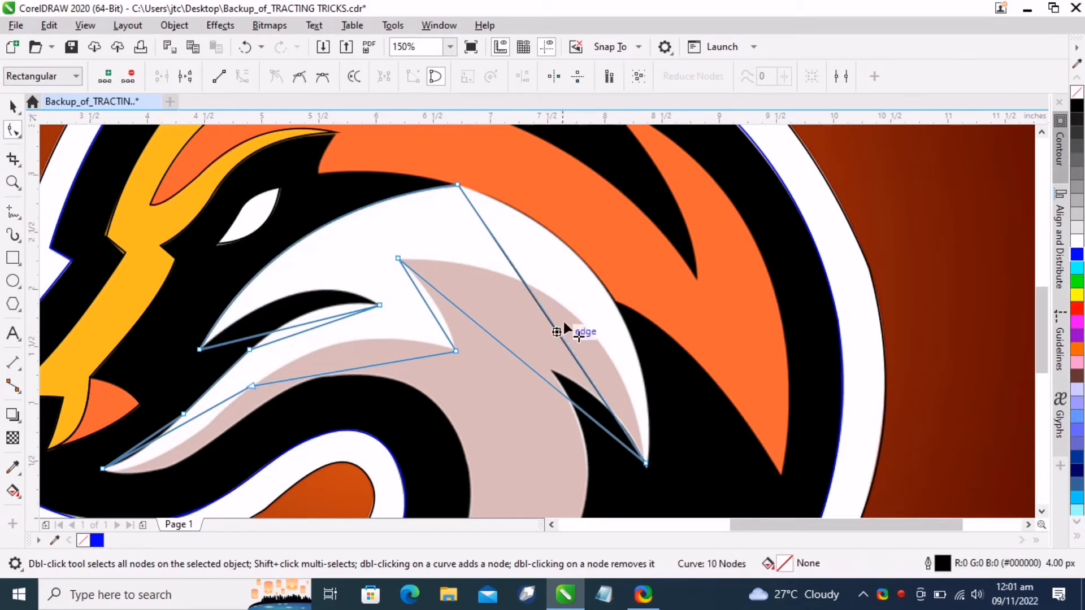
left_click(458, 184)
key("Delete")
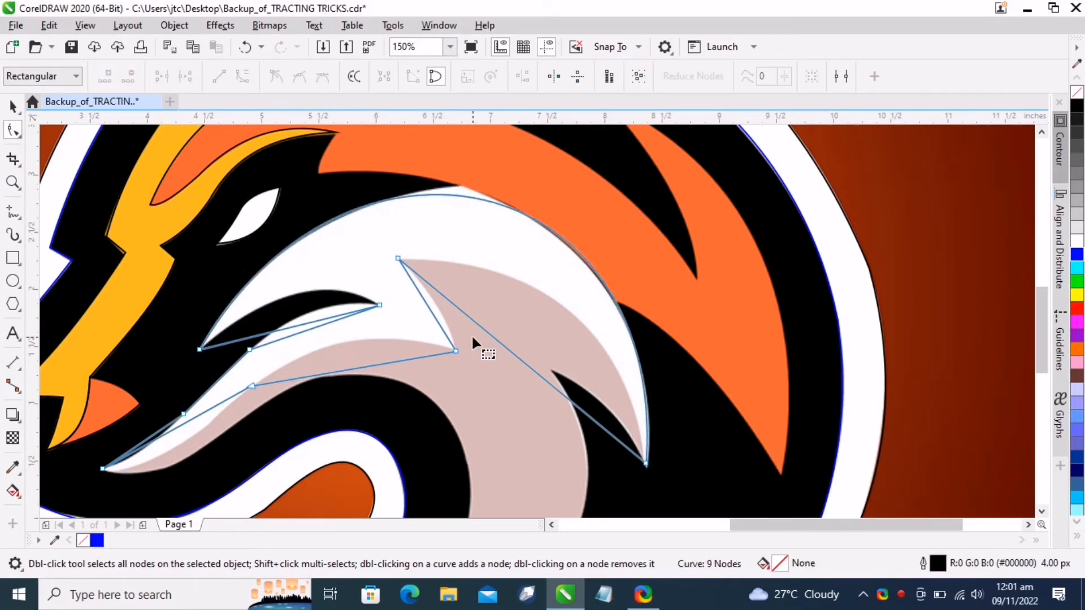
Undo the last node deletion on the cheek stripe outline
key("ctrl+z")
scroll(336, 212, "down", 2)
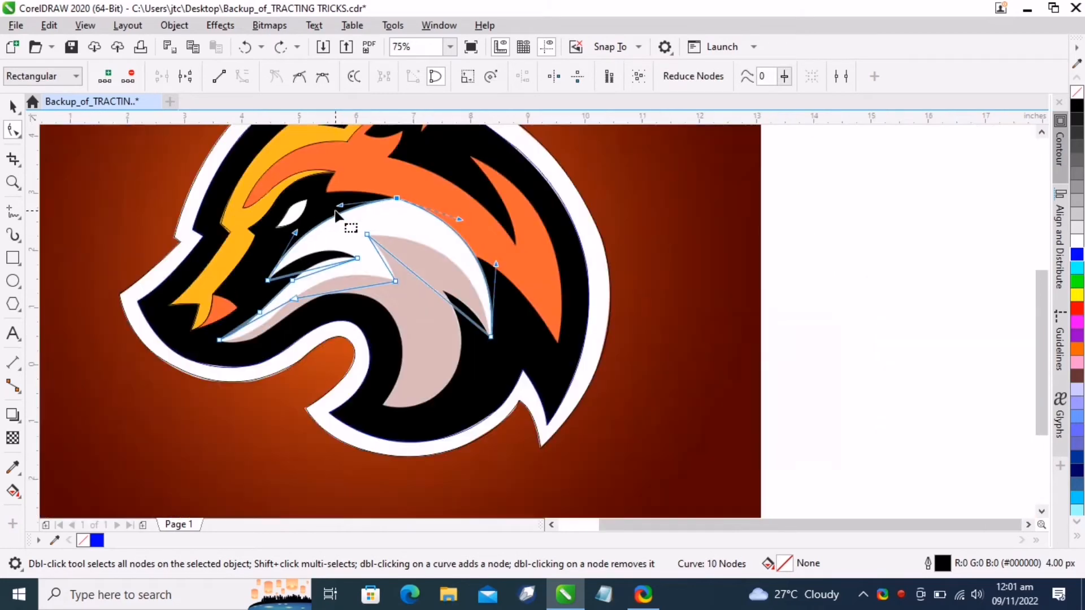
scroll(221, 336, "up", 4)
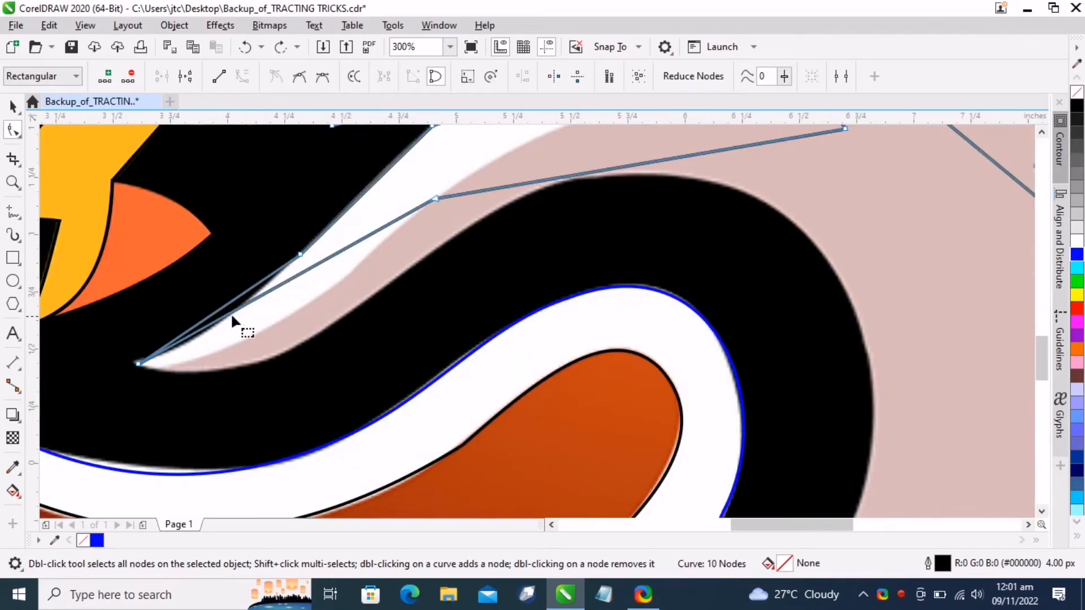
Curve the cheek outline's lower edges to fit the white stripe and remove an extra node from it
mouse_move(232, 317)
left_mouse_down()
mouse_move(252, 337)
mouse_move(219, 323)
left_mouse_up()
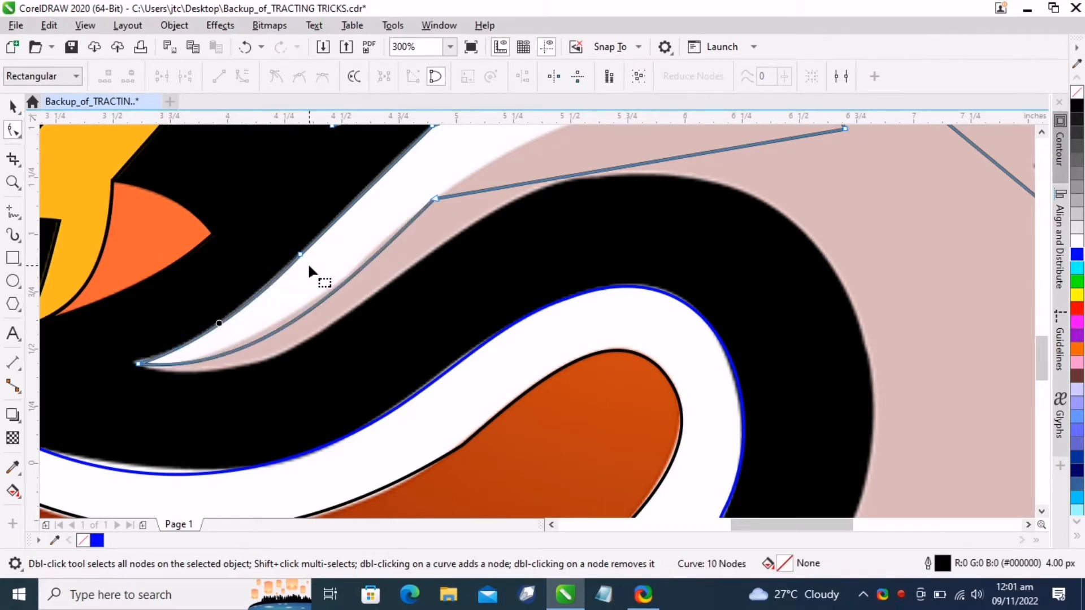
scroll(309, 266, "down", 2)
double_click(311, 266)
scroll(375, 266, "up", 3)
scroll(460, 181, "down", 4)
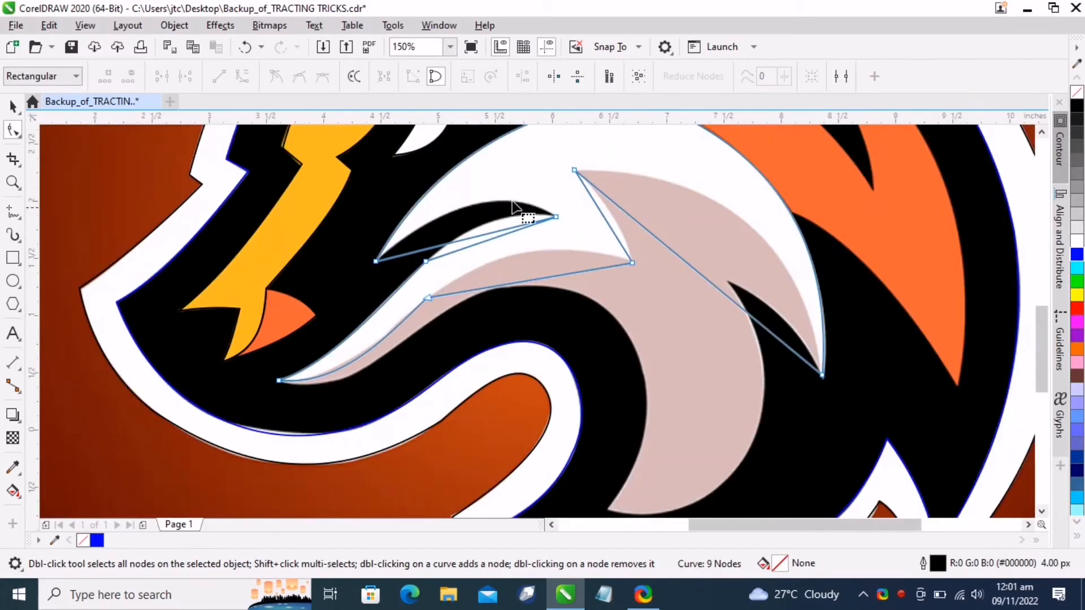
scroll(513, 207, "up", 2)
mouse_move(444, 290)
left_mouse_down()
mouse_move(460, 255)
mouse_move(397, 287)
mouse_move(426, 232)
mouse_move(418, 220)
left_mouse_up()
scroll(405, 275, "down", 2)
scroll(537, 367, "up", 2)
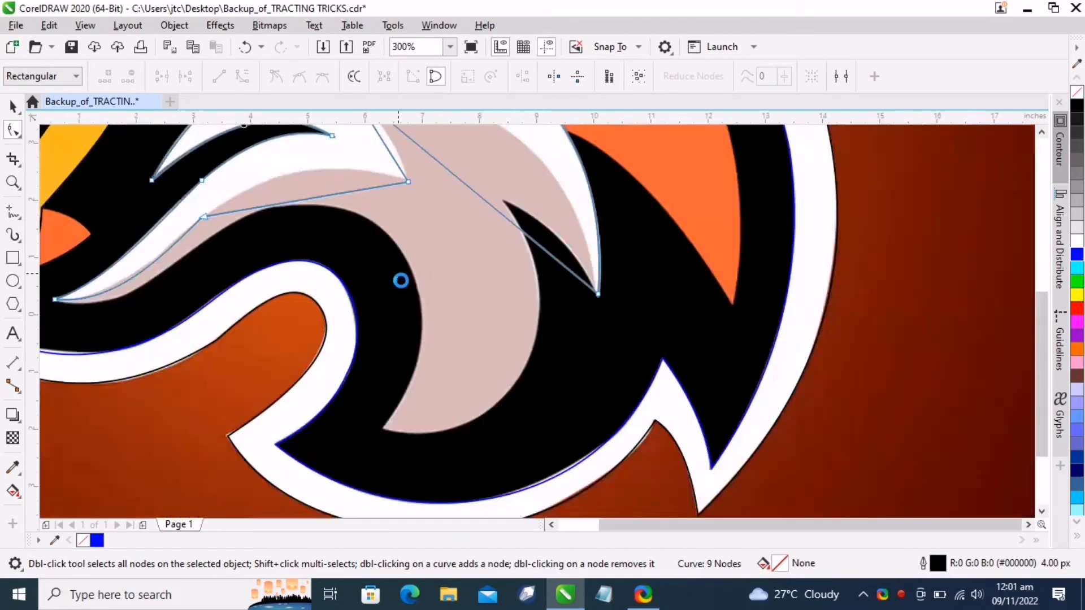
Curve the cheek outline's remaining edges to follow the white shape's curved sides
scroll(402, 285, "down", 2)
scroll(390, 277, "up", 2)
left_click_drag(373, 414, 367, 359)
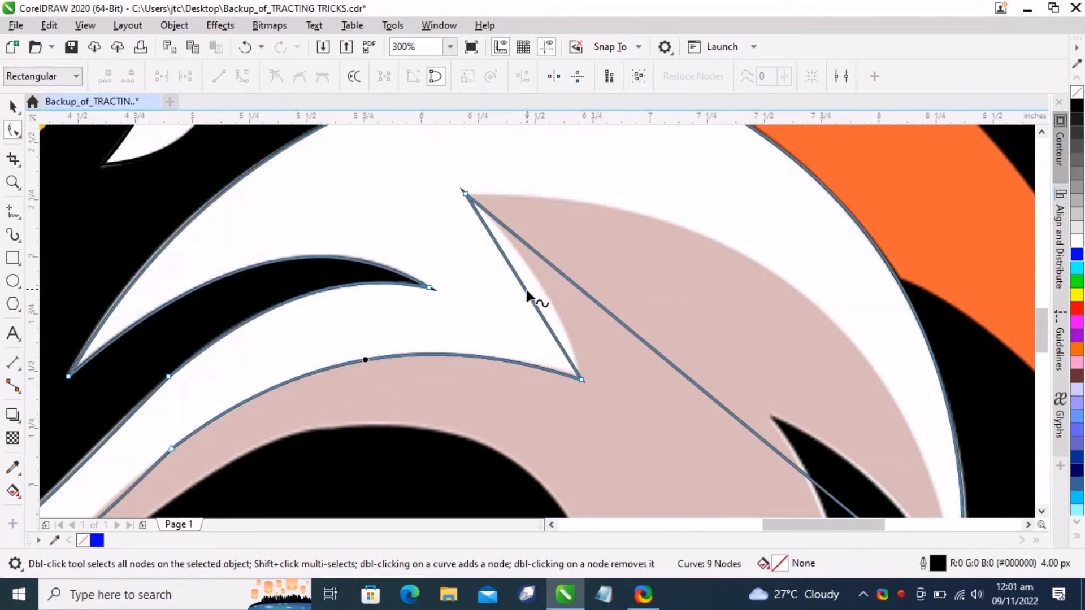
left_click_drag(527, 294, 763, 263)
scroll(752, 282, "down", 2)
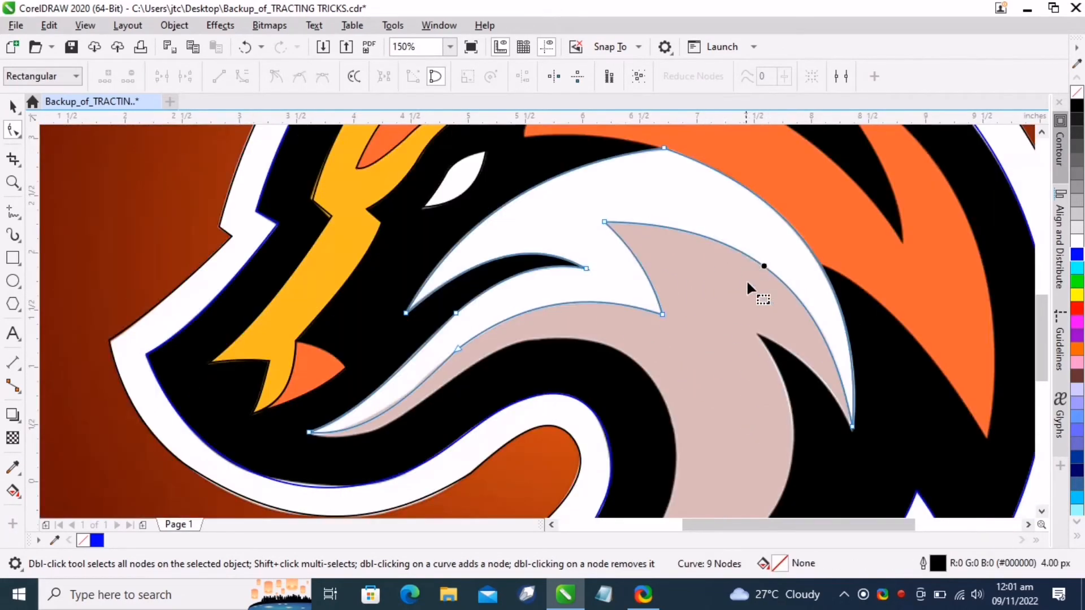
scroll(751, 283, "up", 2)
scroll(768, 294, "down", 2)
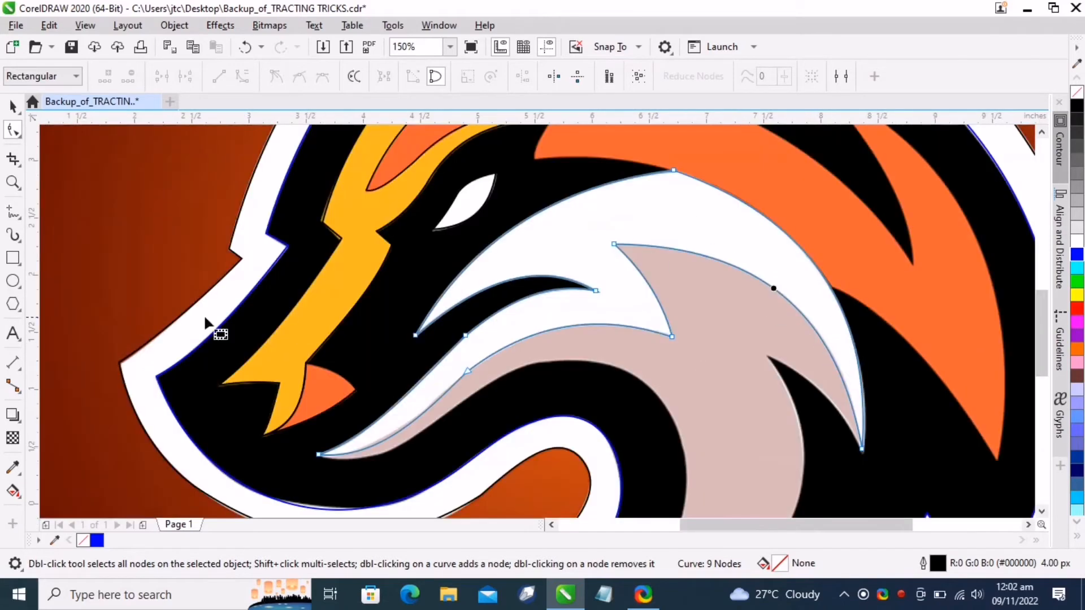
Begin tracing the beige muzzle shape with straight line segments from its lower tip along its left edge
left_click(13, 106)
left_click(13, 212)
scroll(683, 399, "down", 3)
scroll(770, 452, "up", 3)
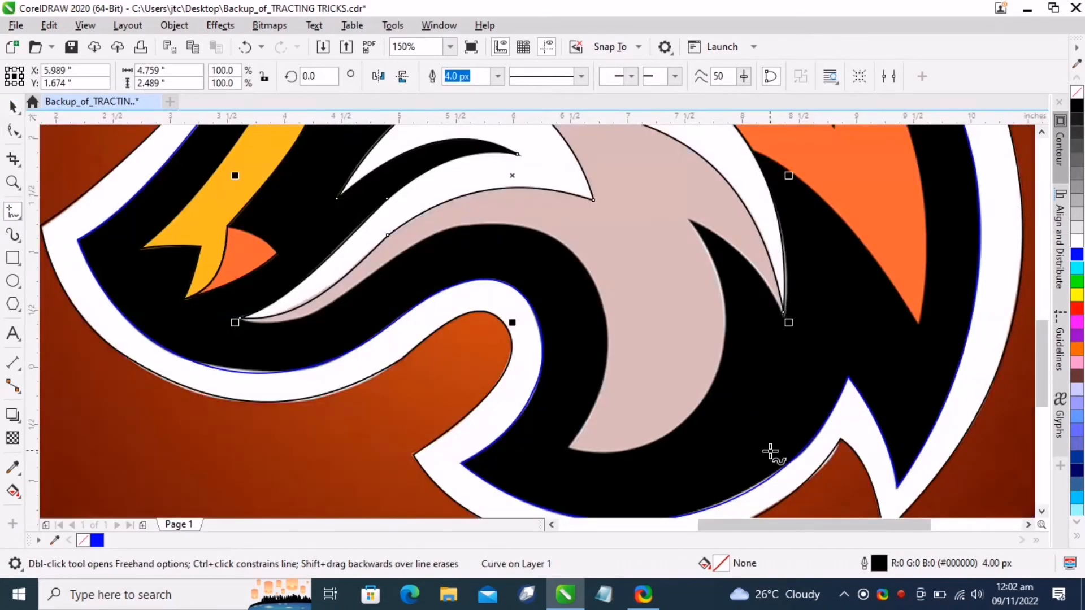
left_click(569, 446)
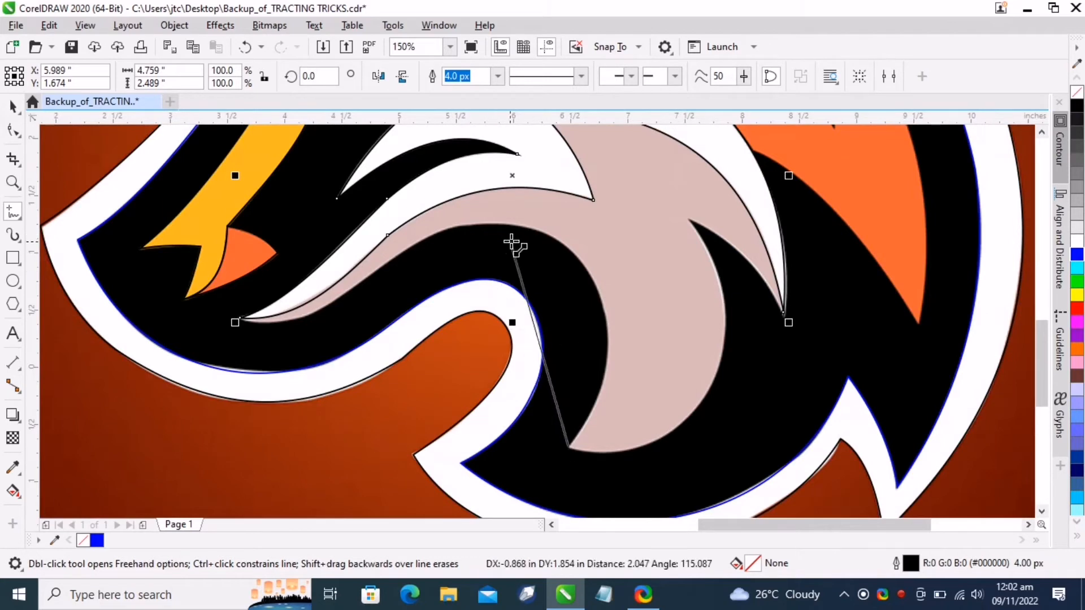
double_click(530, 227)
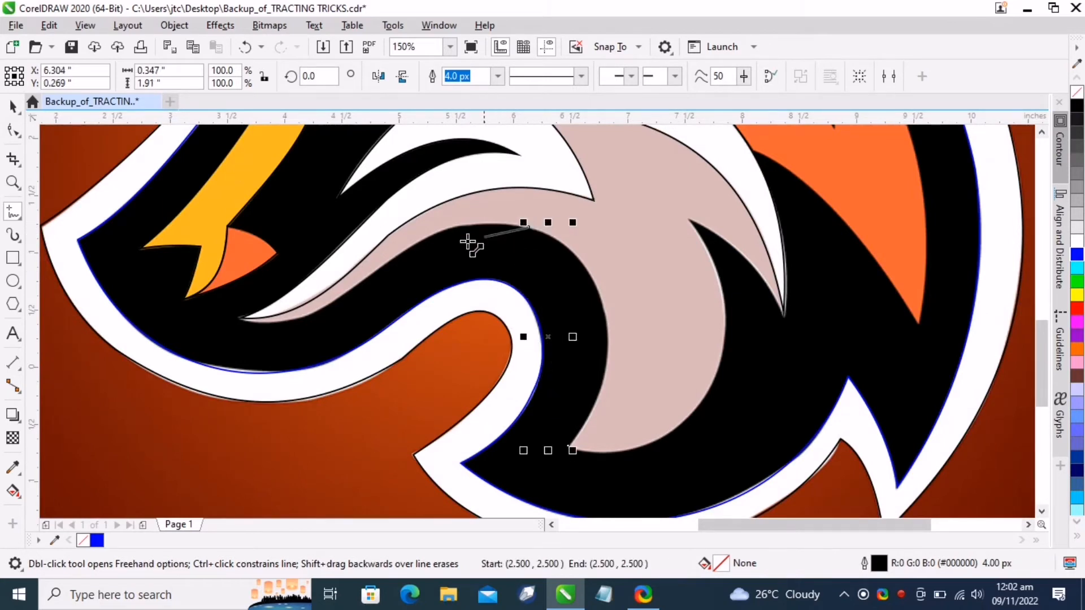
double_click(391, 262)
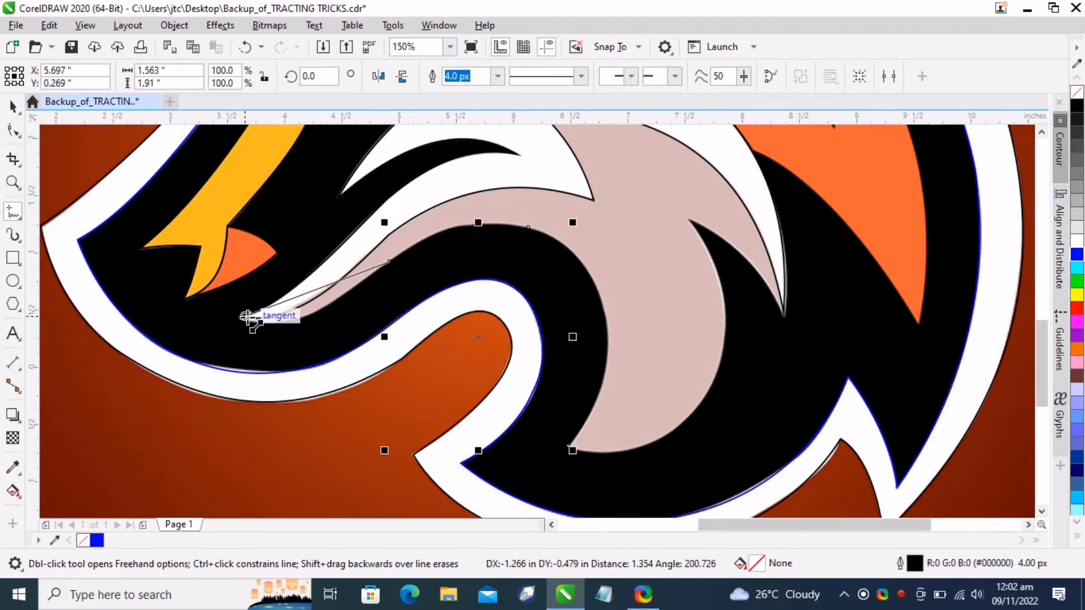
left_click(242, 319)
scroll(409, 329, "down", 2)
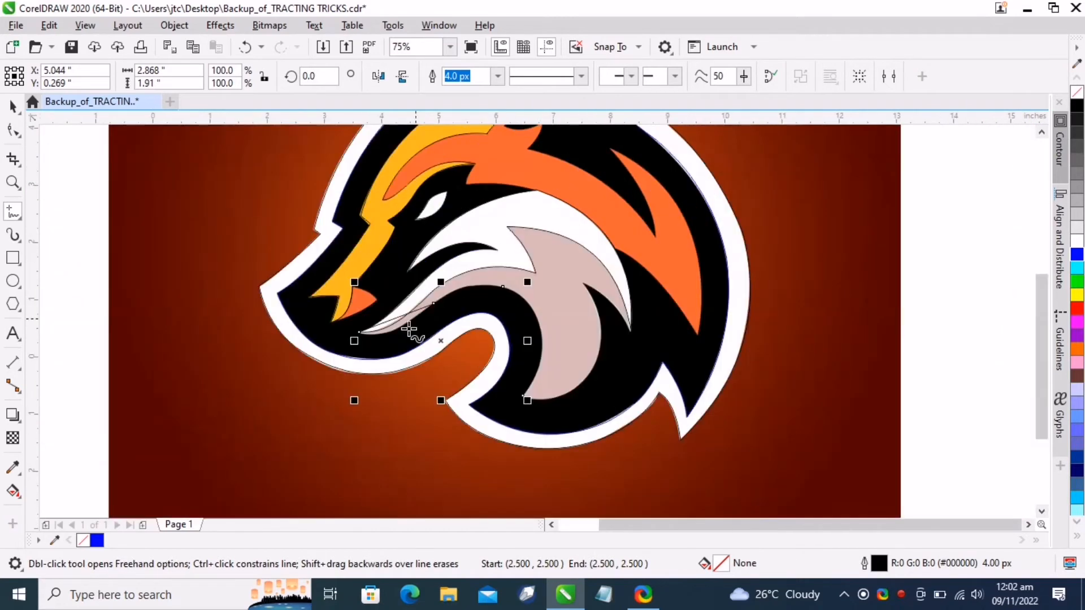
Continue the beige shape's straight-line outline around its right side and close it at the start point
left_click(359, 332)
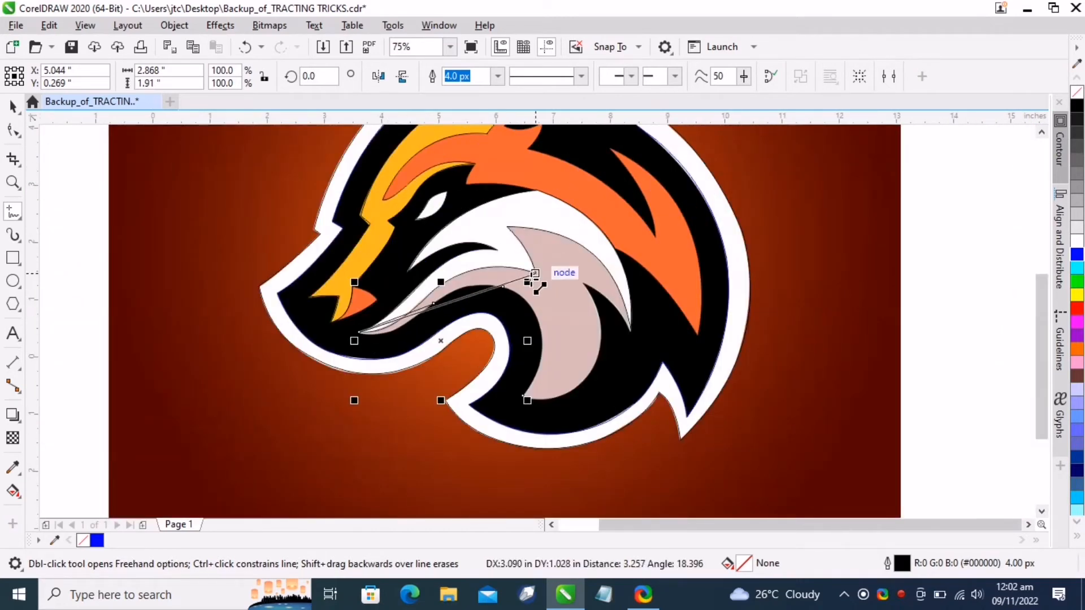
left_click(433, 290)
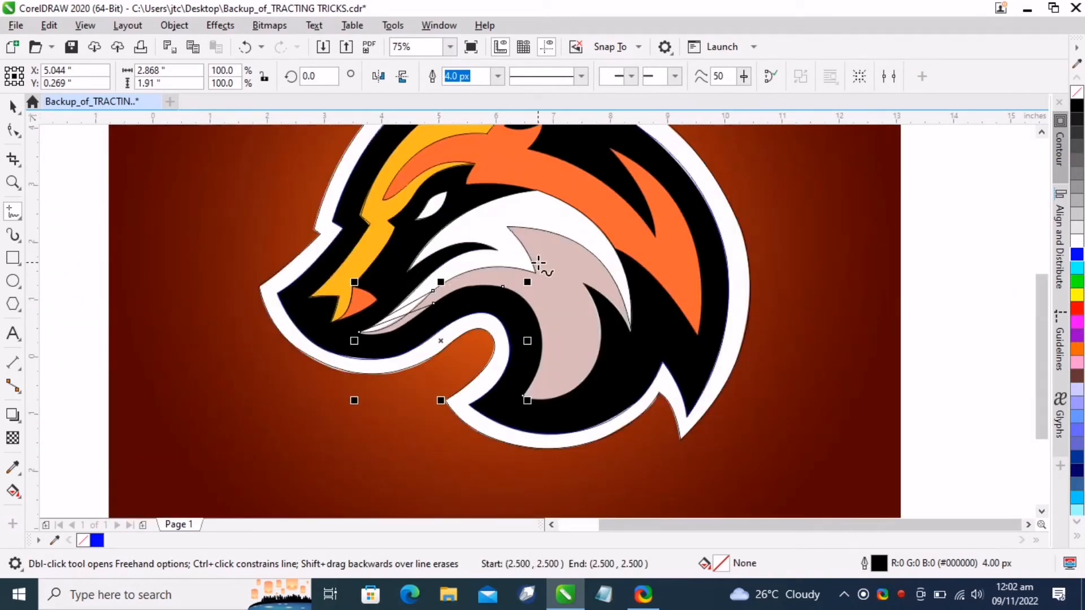
left_click(433, 290)
left_click(536, 273)
left_click(535, 273)
left_click(506, 226)
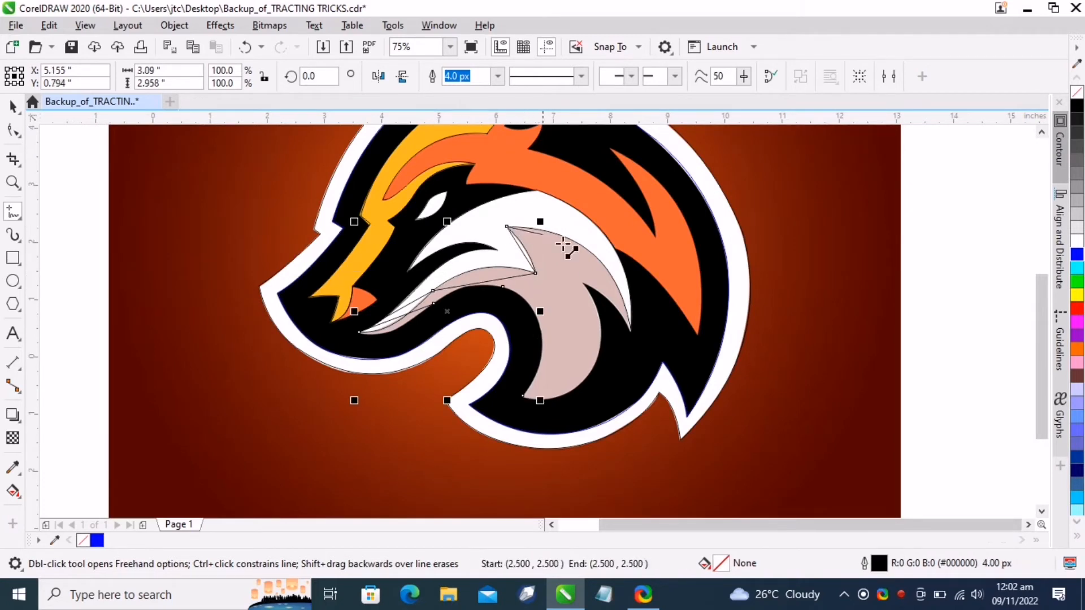
left_click(631, 330)
left_click(631, 330)
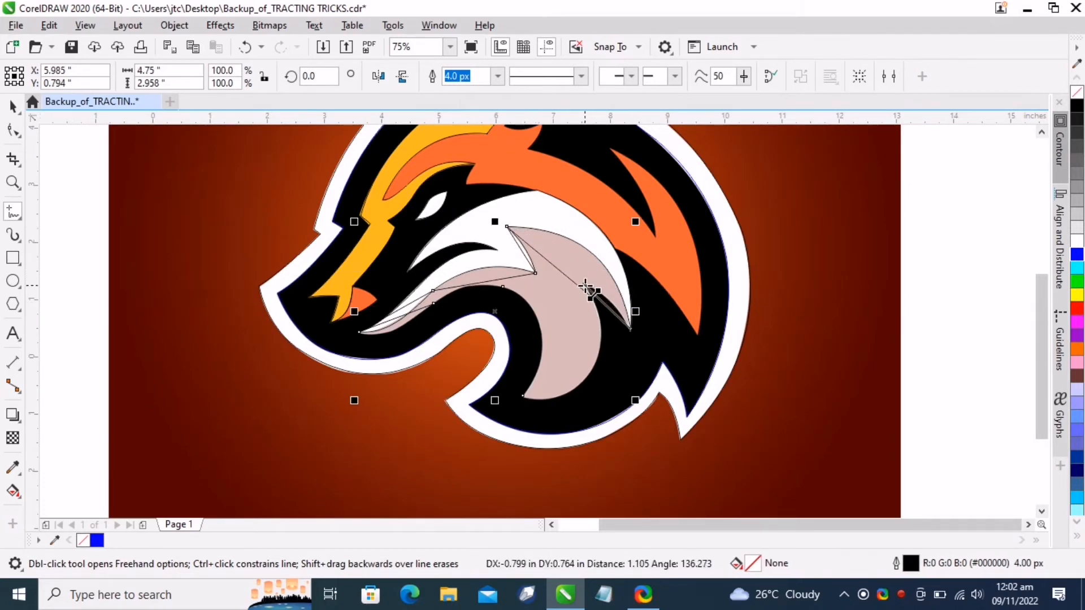
left_click(586, 286)
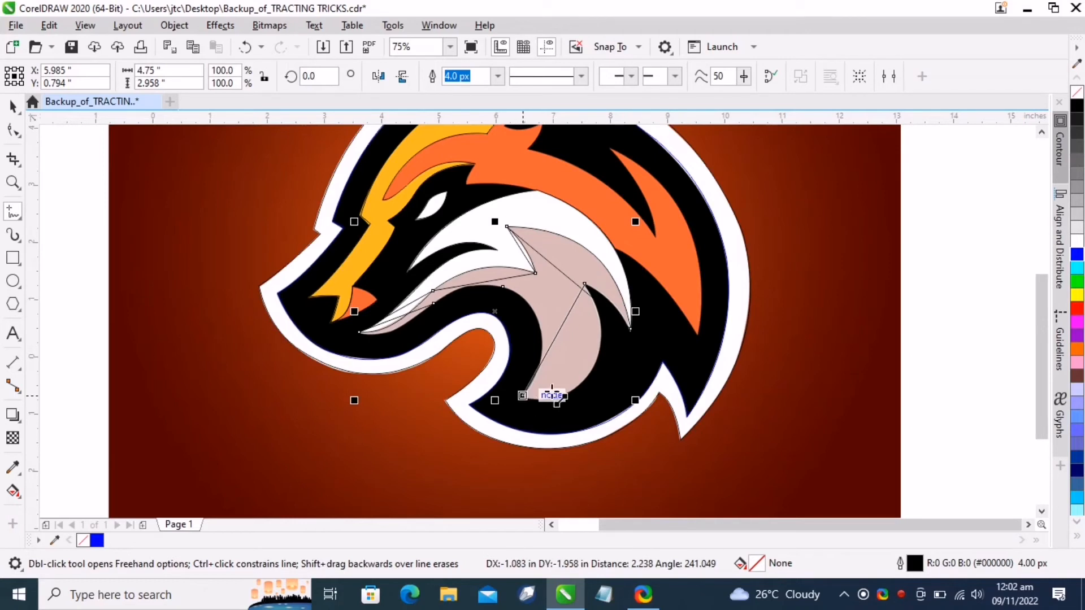
left_click(592, 369)
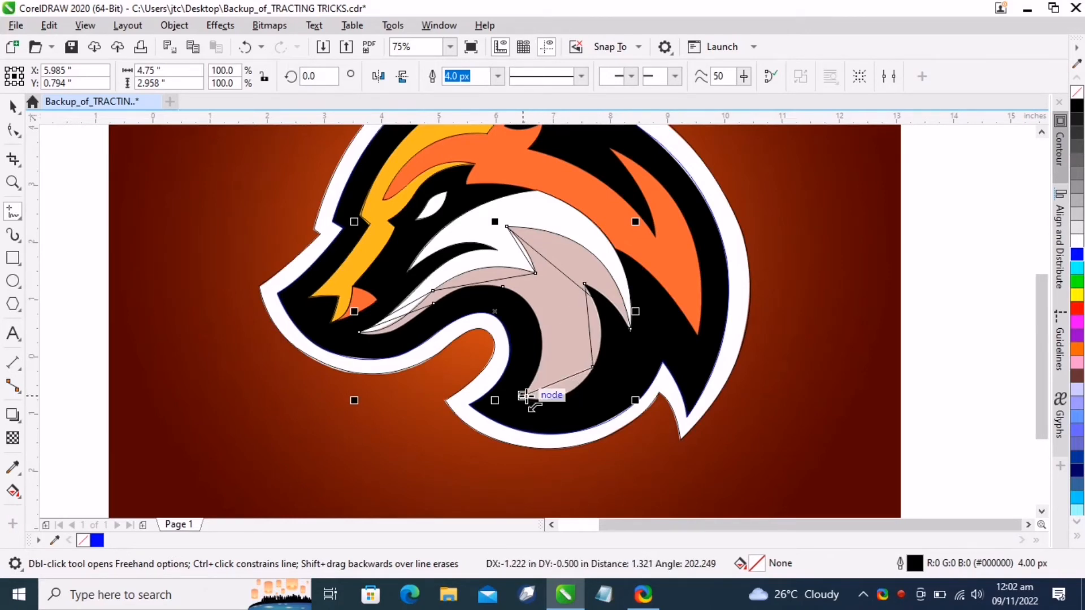
Select all the beige outline's nodes and curve its segments to fit the beige shape's edges
key("F10")
left_click_drag(265, 182, 672, 447)
scroll(575, 239, "up", 4)
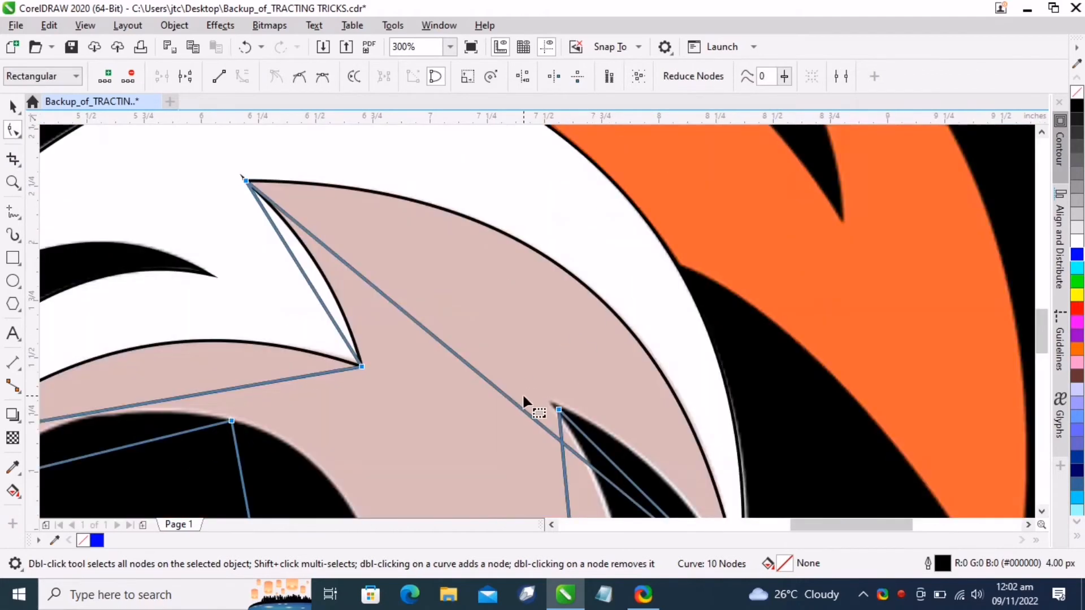
left_click_drag(514, 405, 598, 298)
left_click_drag(309, 280, 318, 265)
scroll(373, 236, "down", 1)
scroll(176, 311, "up", 1)
left_click_drag(319, 339, 392, 312)
scroll(327, 278, "down", 2)
scroll(375, 277, "up", 2)
left_click_drag(417, 279, 424, 339)
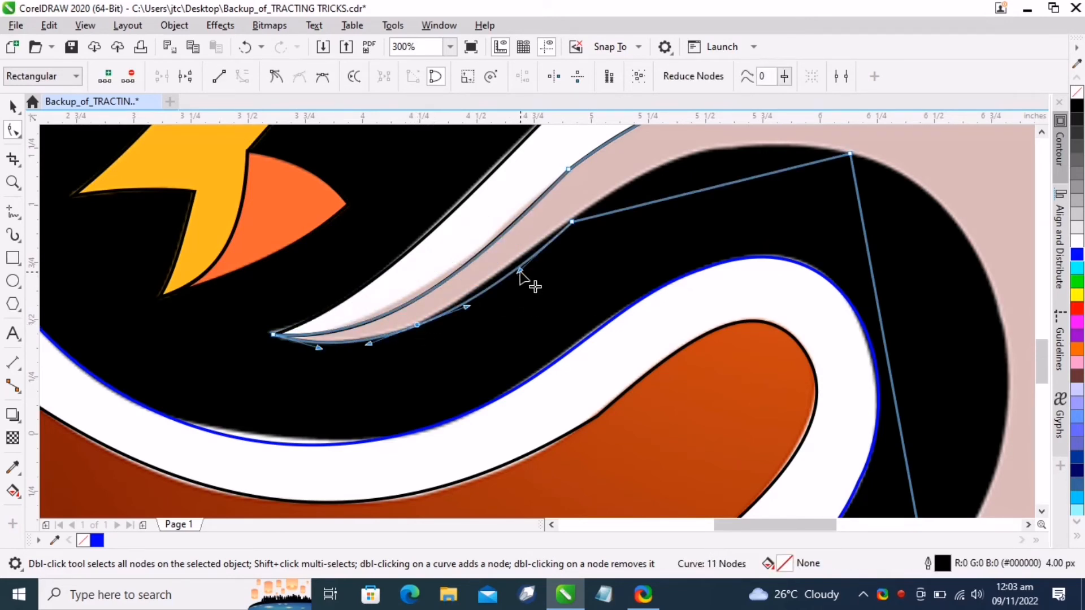
Refine the beige outline's lower-left curves by adjusting control handles and removing extra nodes
left_click_drag(520, 271, 506, 265)
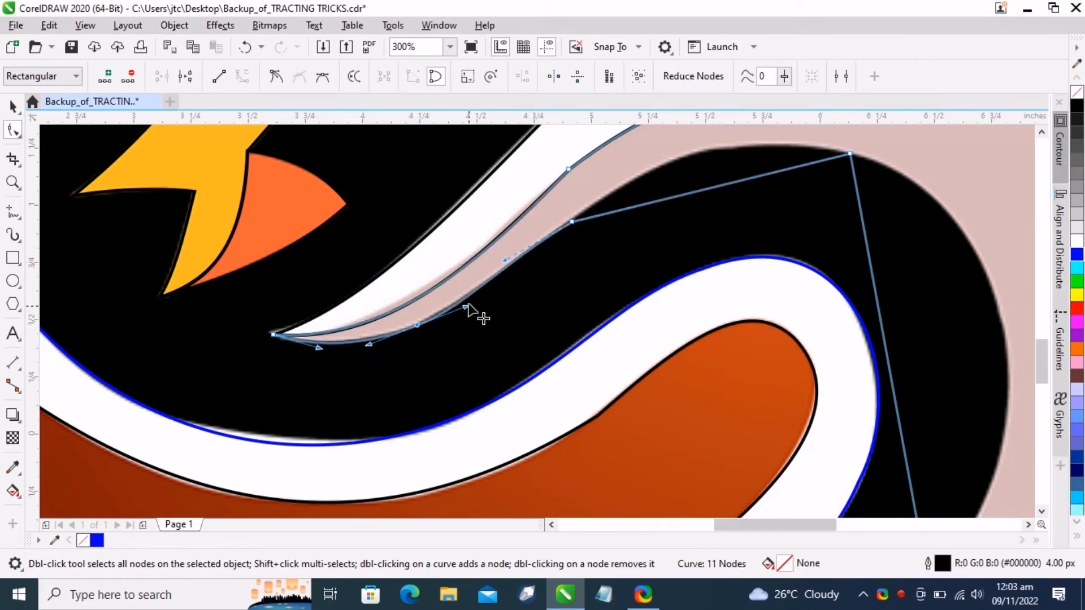
left_click_drag(468, 306, 466, 309)
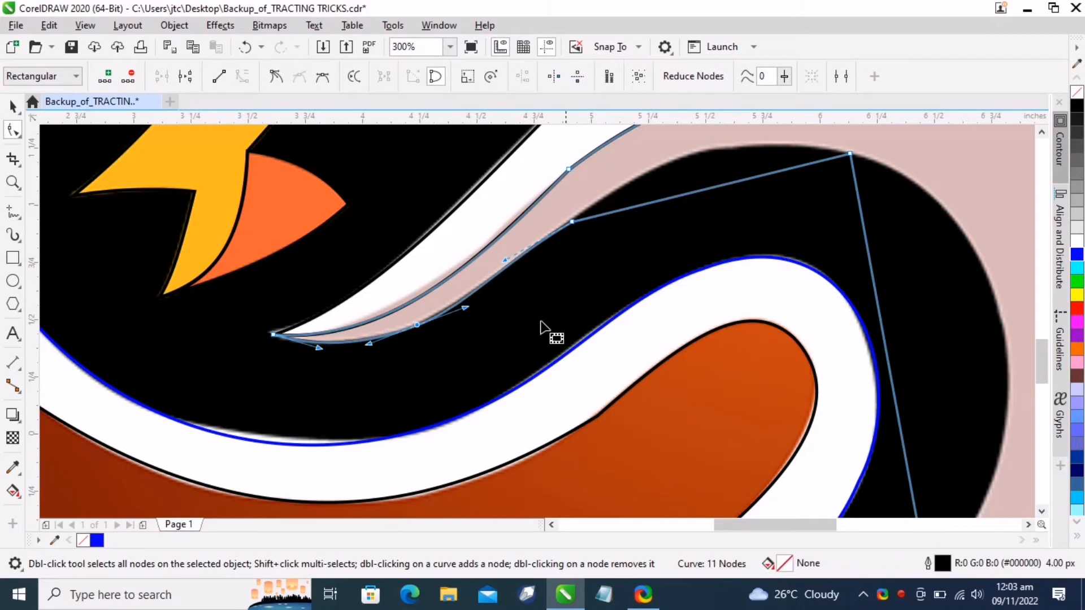
double_click(417, 326)
scroll(582, 311, "down", 1)
scroll(715, 227, "up", 1)
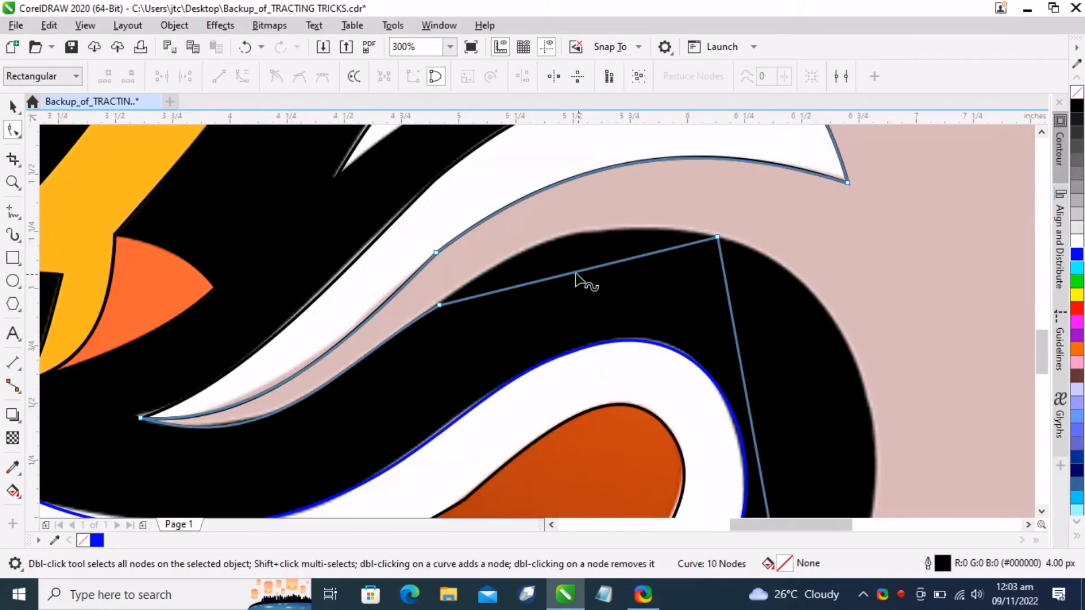
left_click_drag(575, 274, 567, 235)
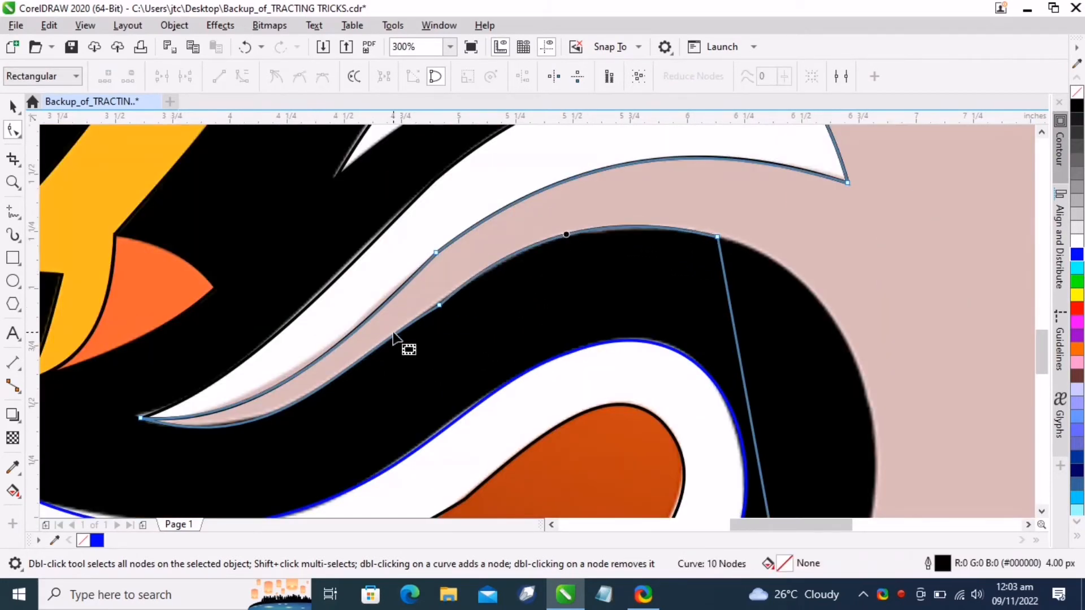
double_click(394, 333)
double_click(440, 305)
Add a node on the beige outline's inner edge and curve it to follow the black shape's rounded border
scroll(561, 279, "down", 1)
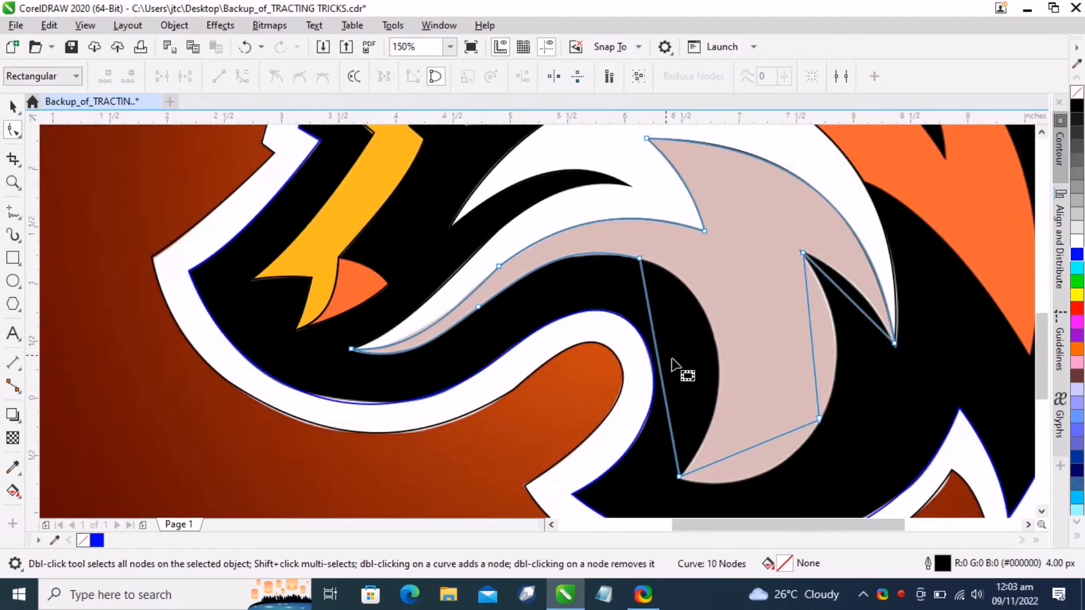
scroll(777, 441, "up", 1)
left_click_drag(540, 292, 659, 273)
double_click(659, 274)
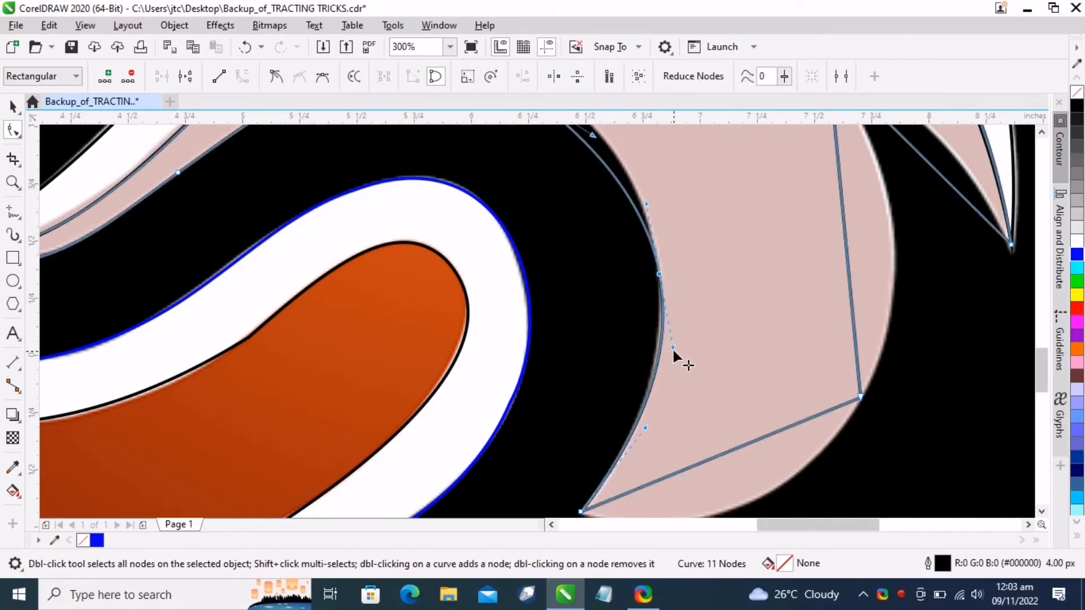
left_click_drag(671, 346, 669, 347)
scroll(674, 346, "down", 2)
scroll(689, 301, "up", 2)
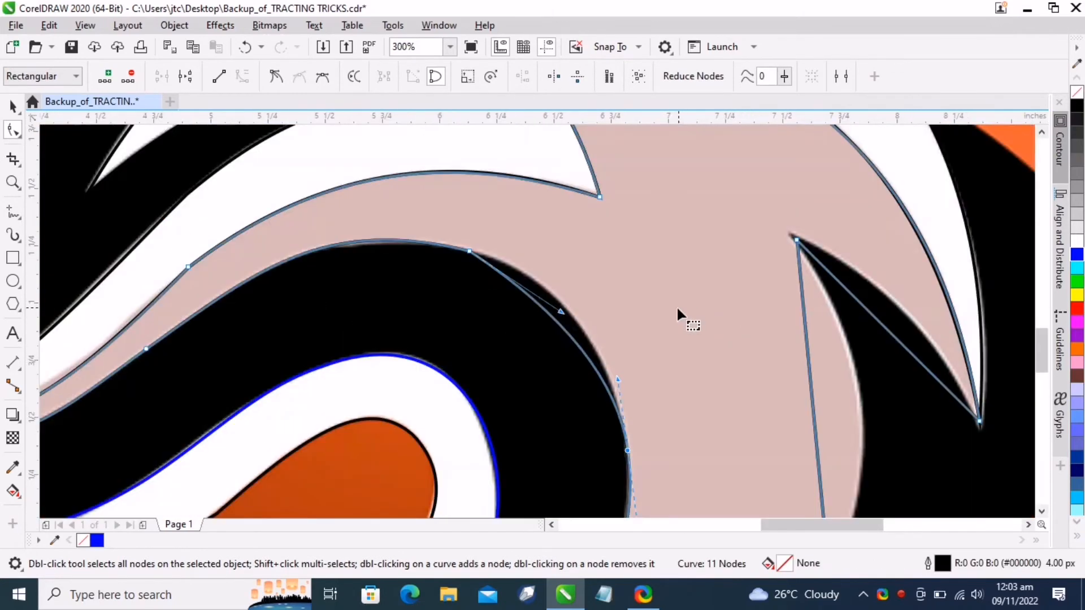
left_click_drag(562, 313, 577, 277)
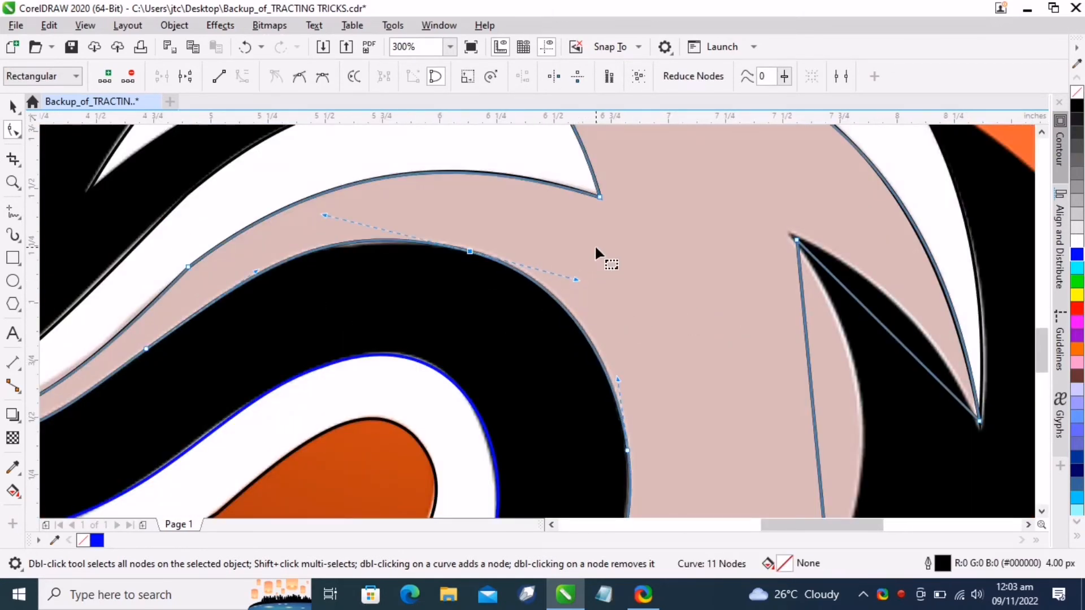
Curve the beige outline's right-side segments to match the beige shape's edges
scroll(601, 254, "down", 2)
scroll(668, 350, "up", 2)
left_click_drag(521, 362, 531, 416)
scroll(531, 416, "down", 1)
scroll(557, 394, "up", 1)
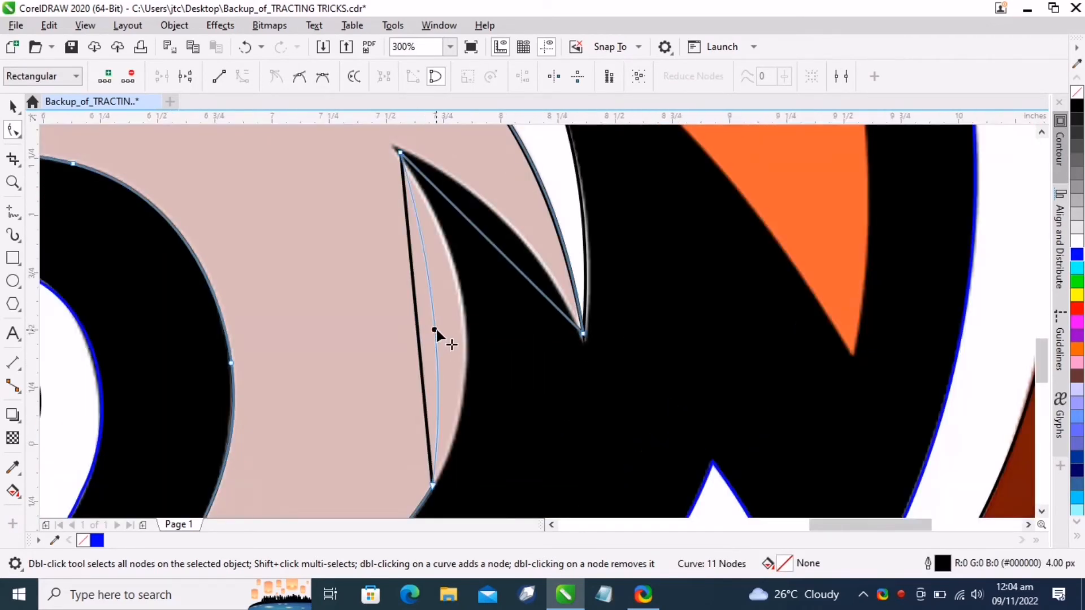
left_click_drag(439, 333, 468, 335)
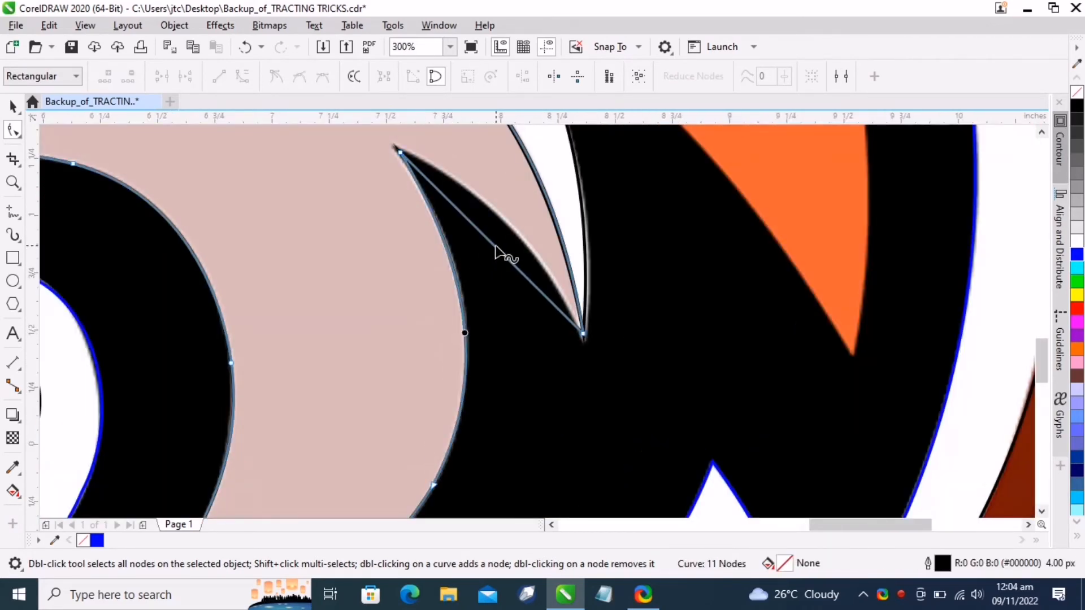
mouse_move(484, 240)
left_mouse_down()
mouse_move(496, 230)
mouse_move(487, 218)
mouse_move(496, 223)
left_mouse_up()
scroll(531, 299, "down", 2)
left_click(10, 215)
scroll(334, 339, "down", 1)
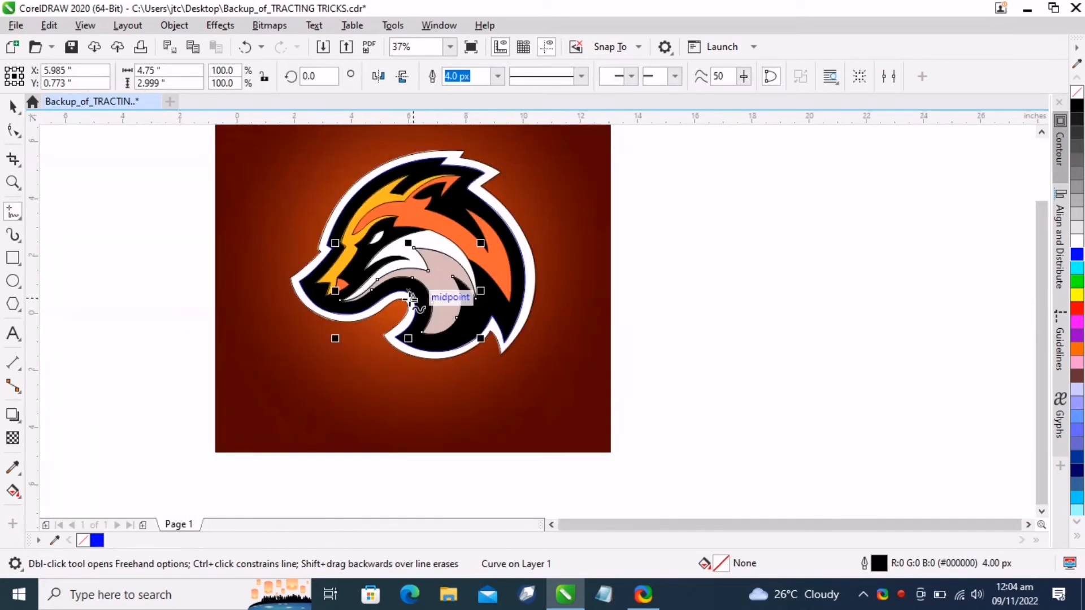
scroll(423, 206, "up", 2)
scroll(479, 140, "down", 1)
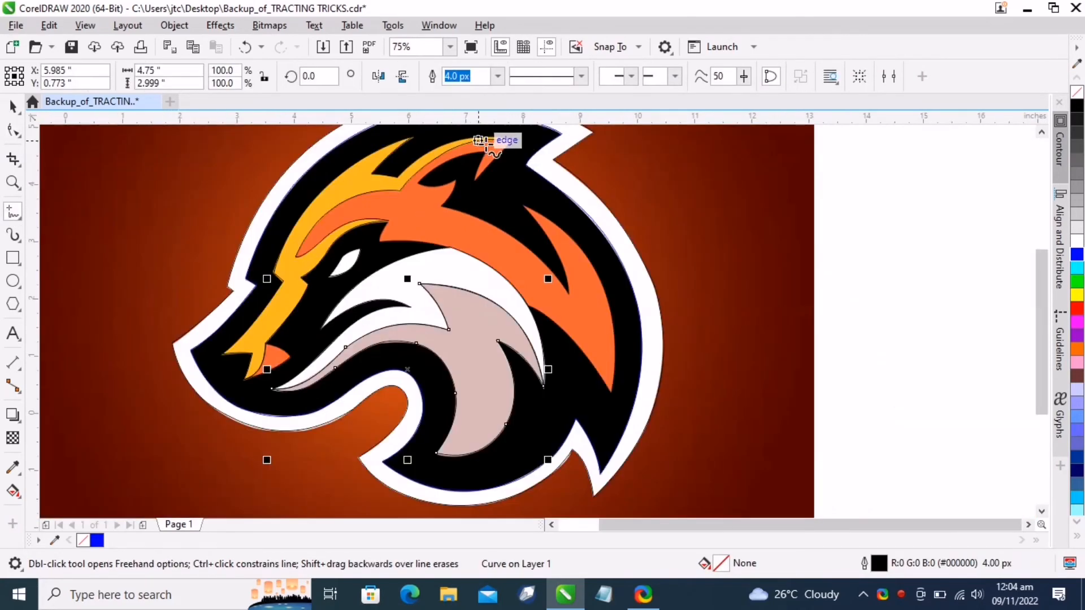
left_click(516, 139)
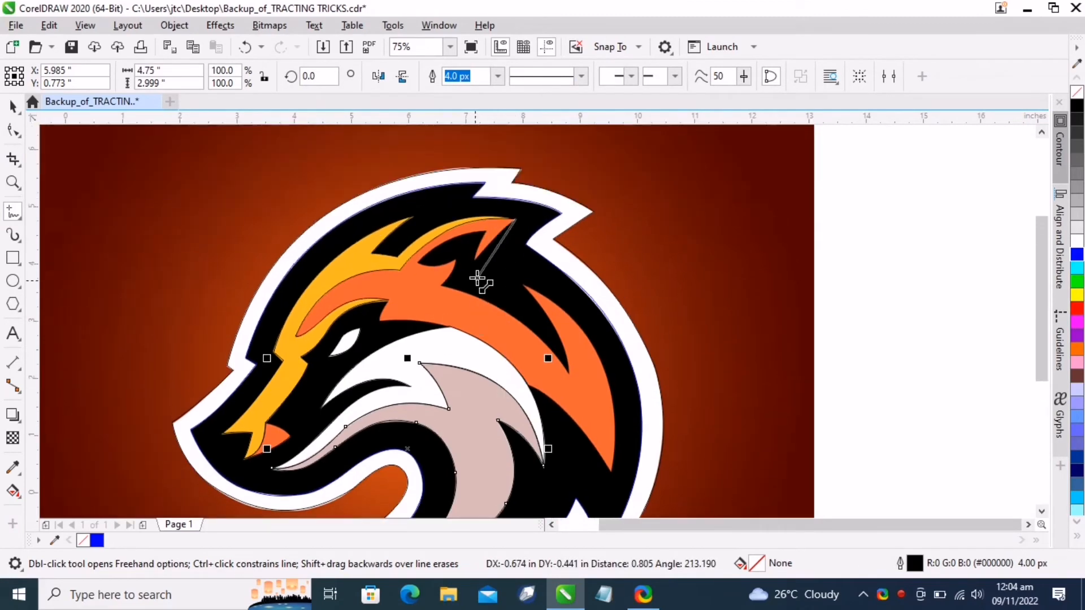
left_click(469, 265)
key("ctrl+z")
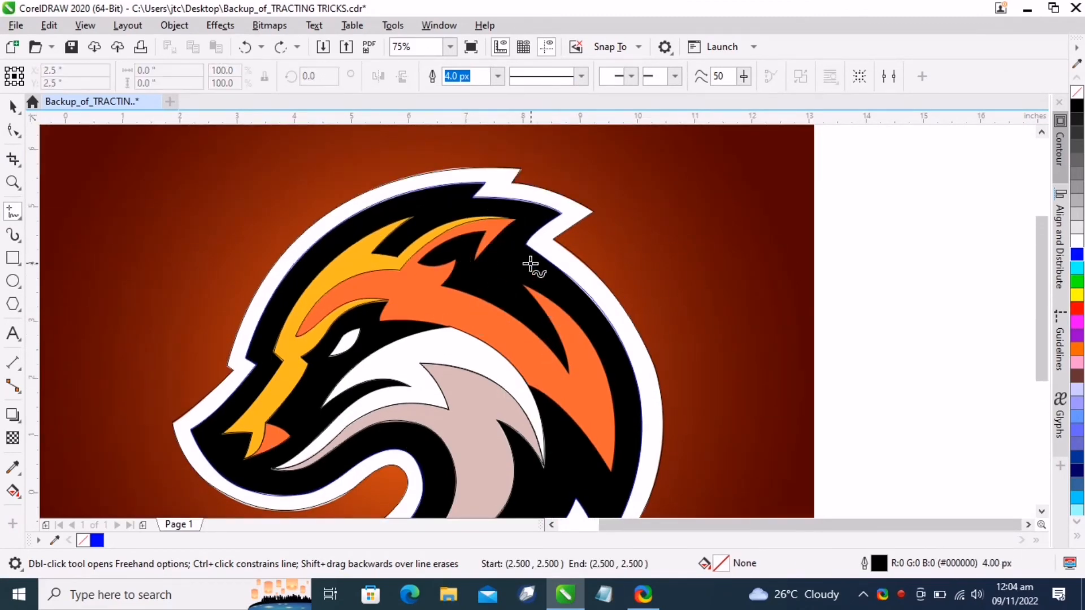
Trace the orange shape's upper outline with straight line segments from its top point around the notches
scroll(530, 262, "up", 2)
scroll(466, 283, "down", 1)
left_click(469, 186)
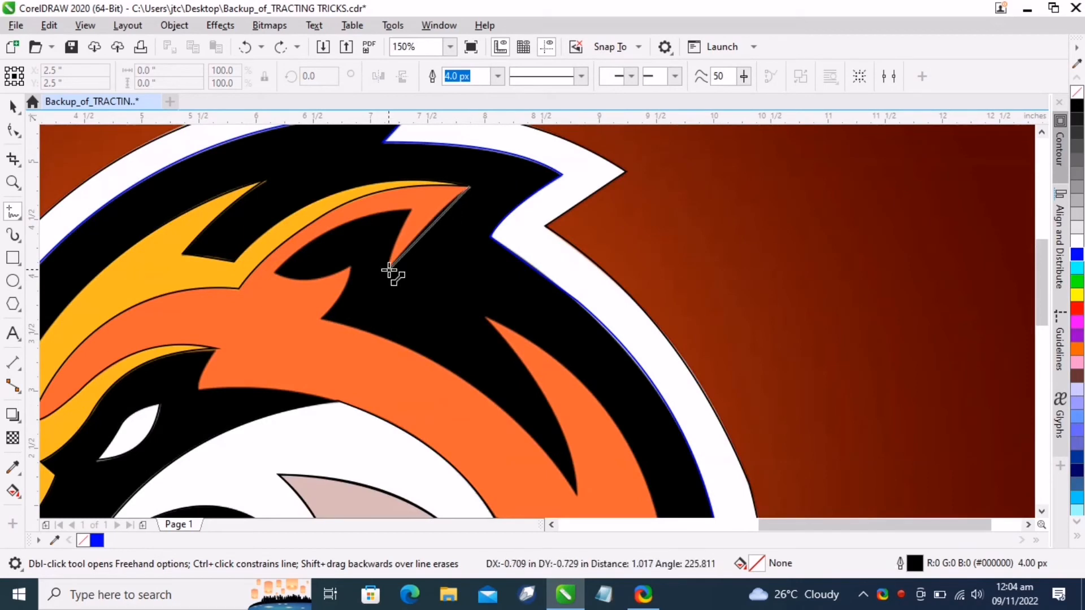
left_click(390, 266)
left_click(410, 208)
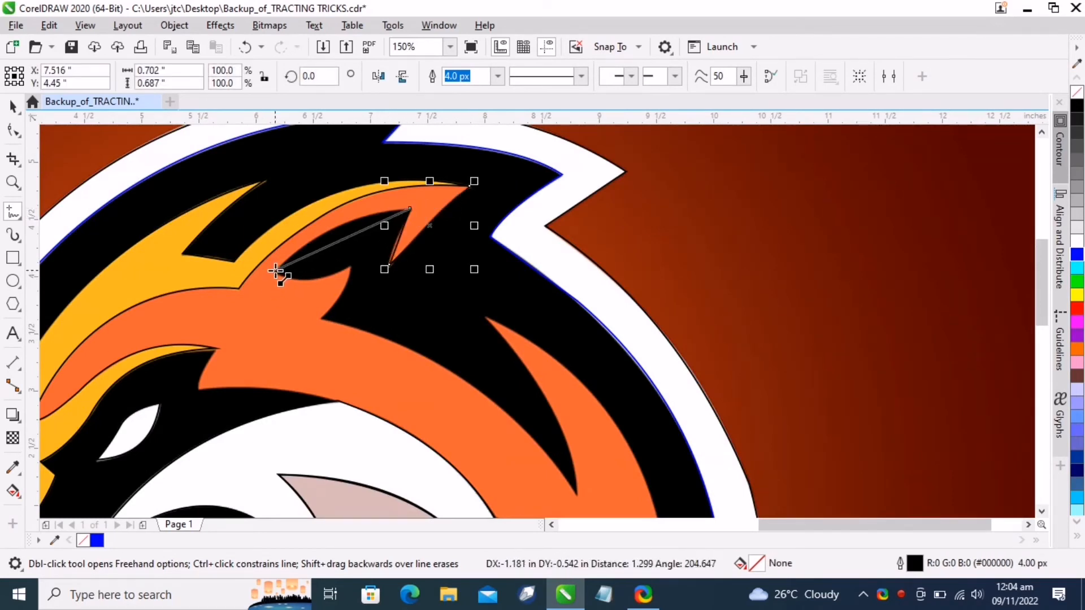
left_click(276, 271)
left_click(351, 265)
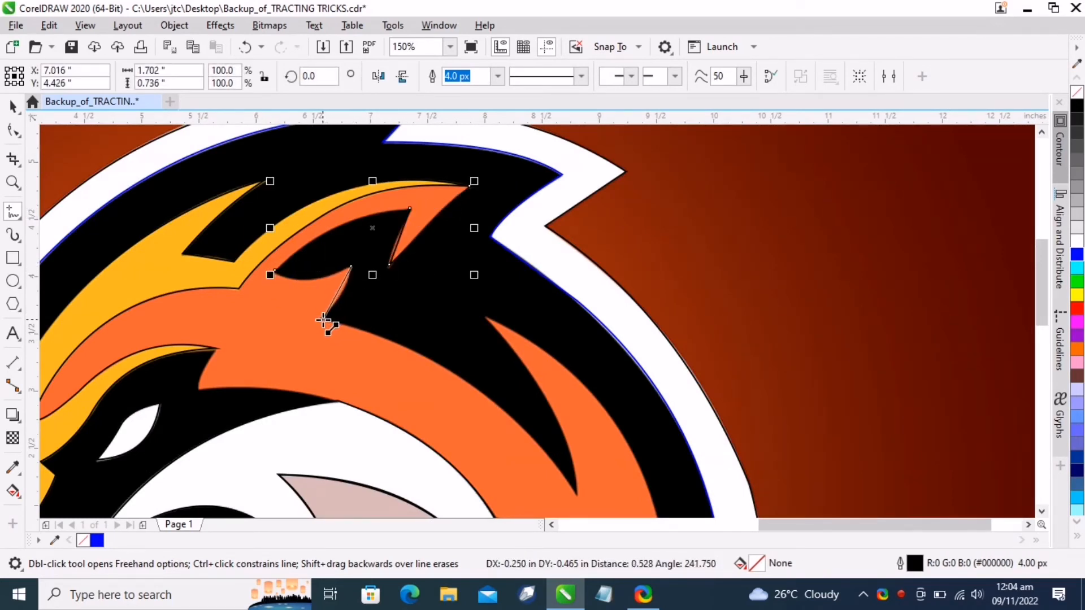
left_click(323, 320)
left_click(580, 500)
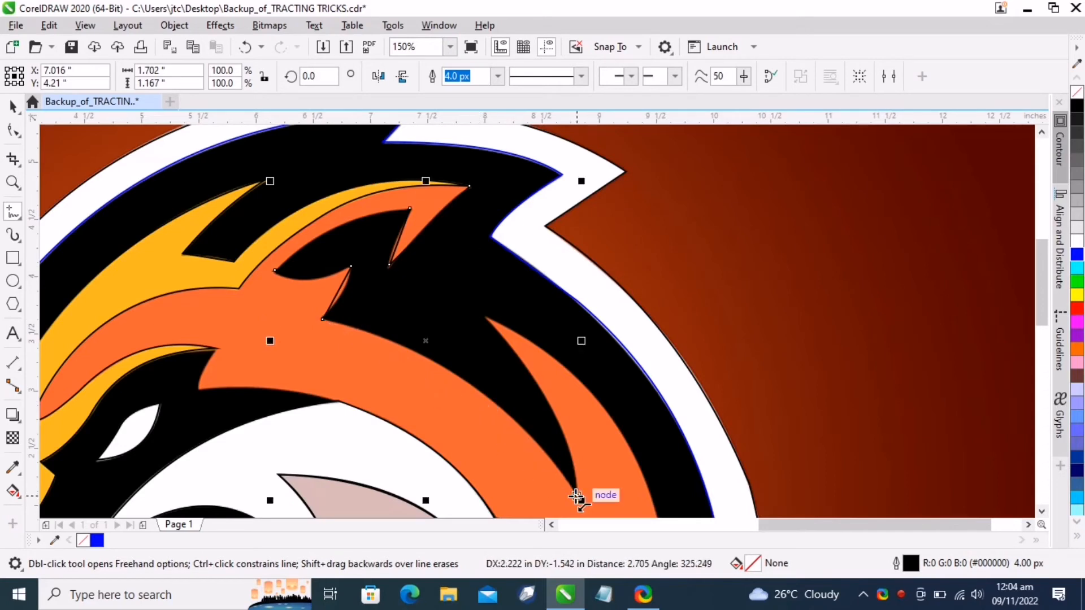
left_click(484, 321)
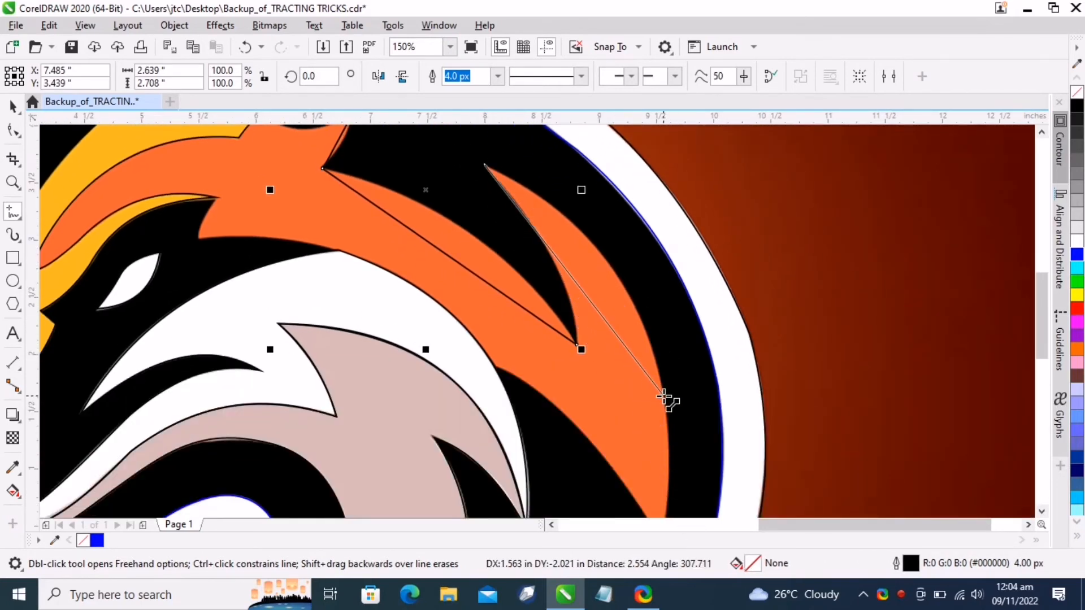
Continue the straight-segment outline down the orange shape's right spike, along its lower edge, and close it back at the start
left_click(666, 472)
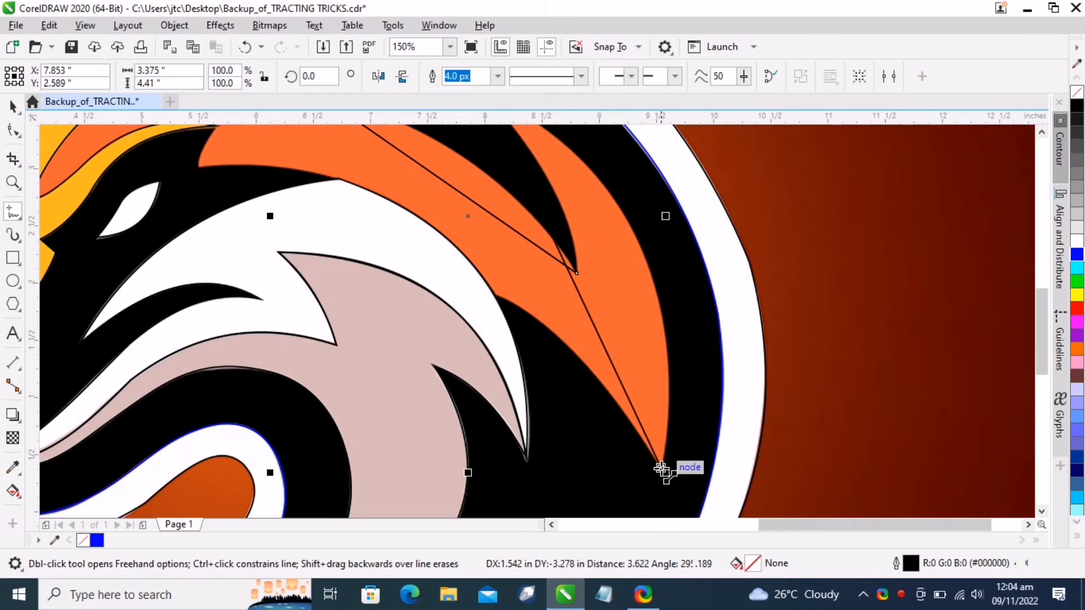
left_click(498, 294)
left_click(496, 294)
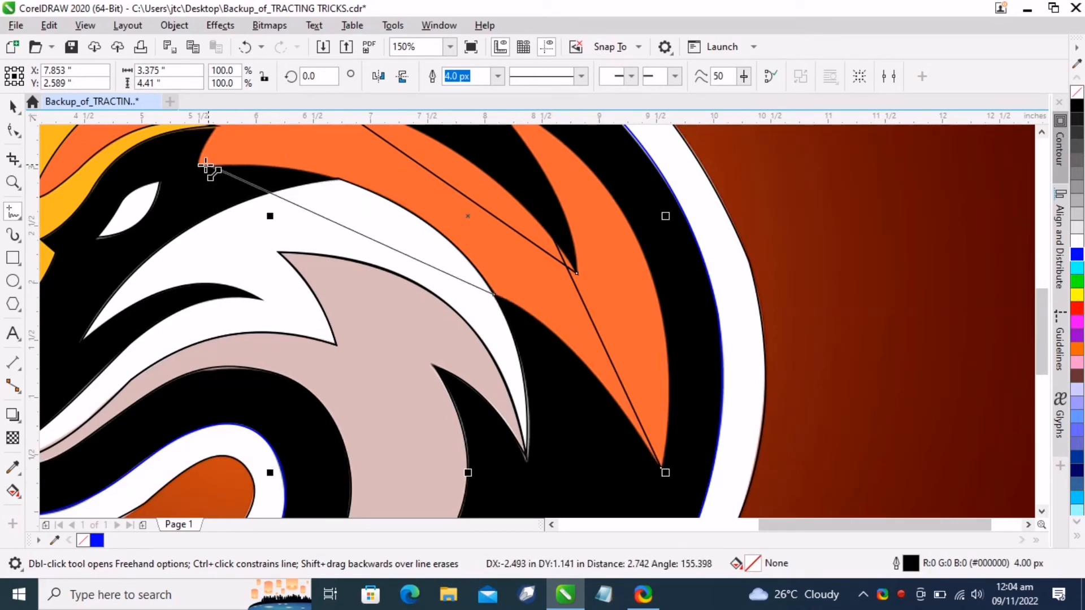
left_click(199, 166)
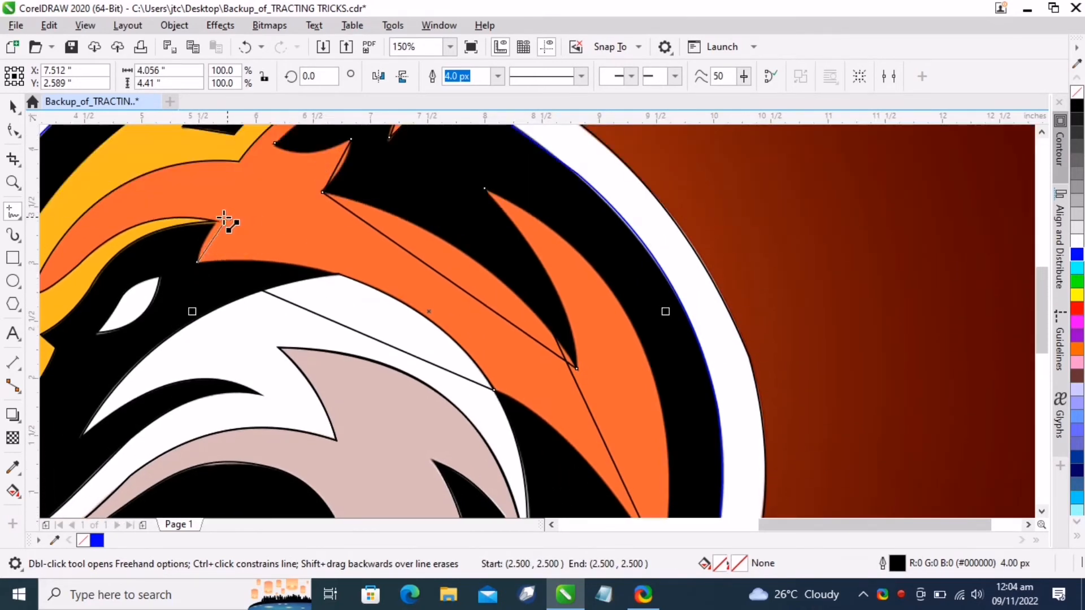
left_click(217, 181)
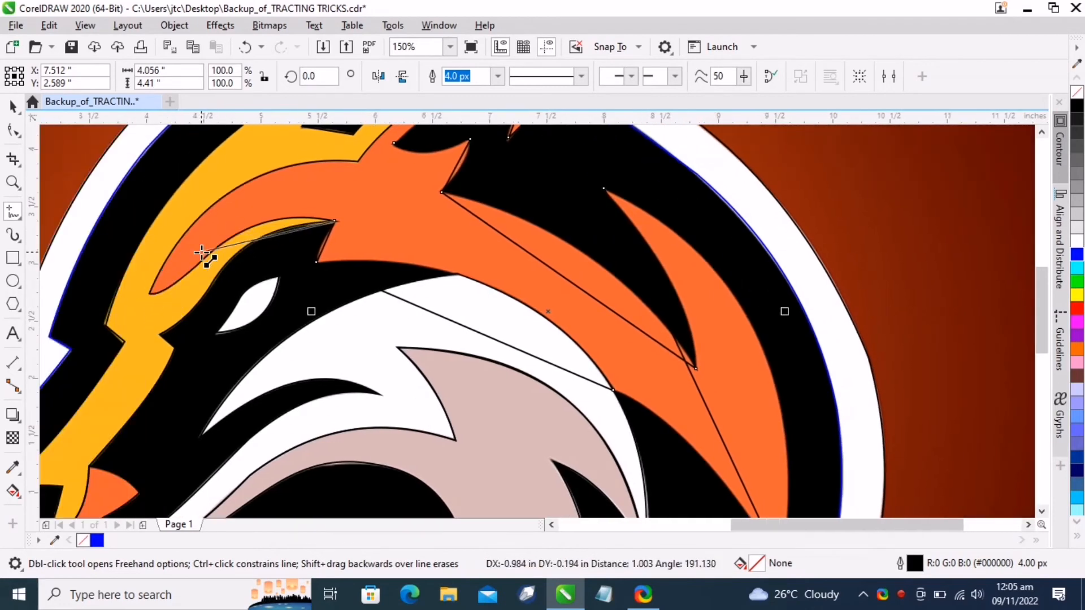
left_click(198, 264)
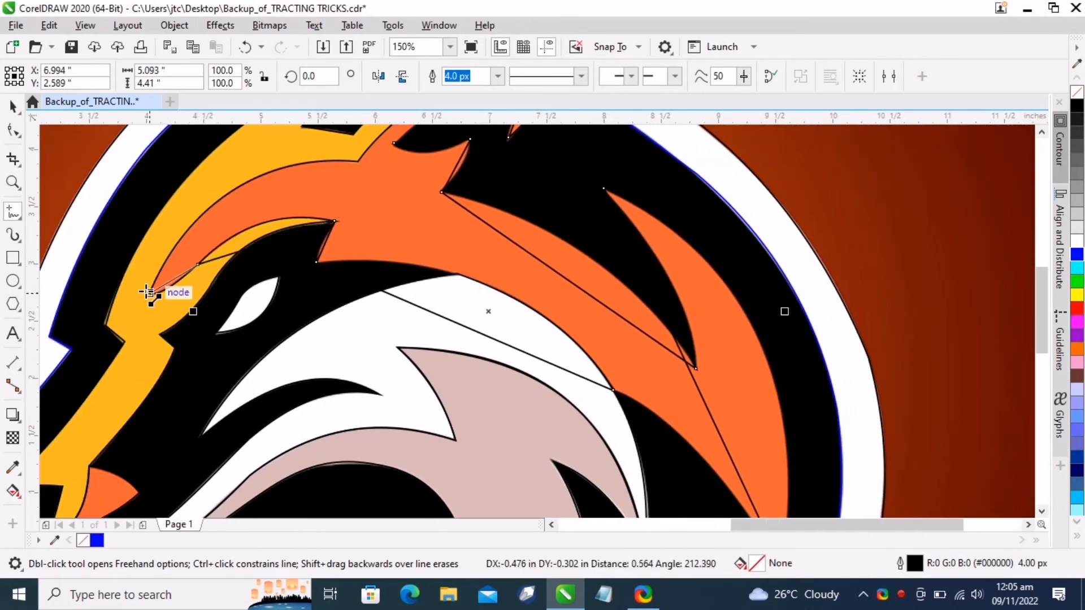
left_click(151, 292)
left_click(357, 160)
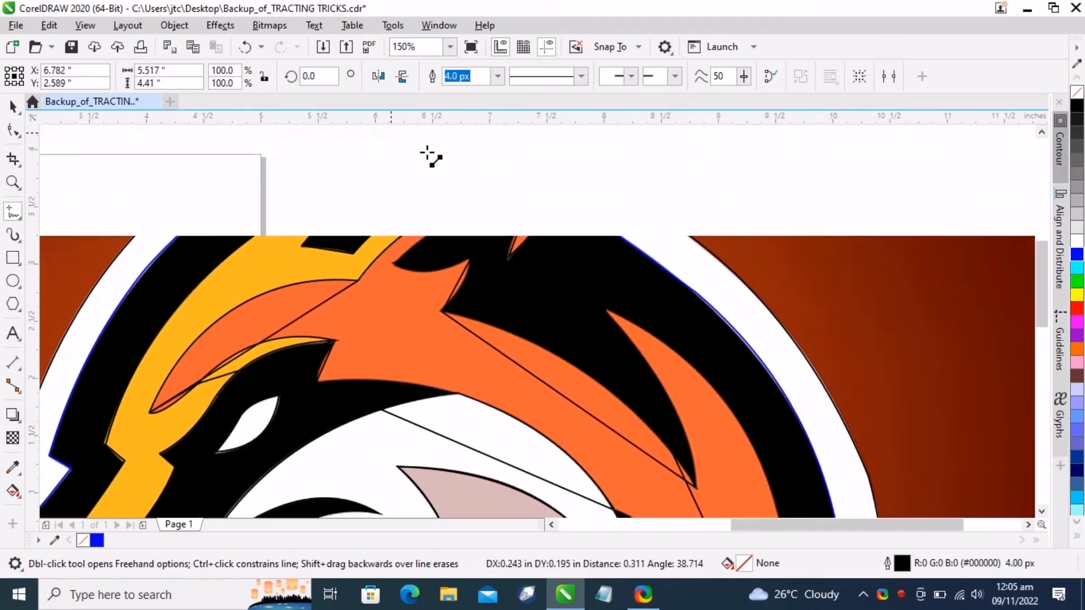
left_click(584, 178)
scroll(512, 310, "down", 2)
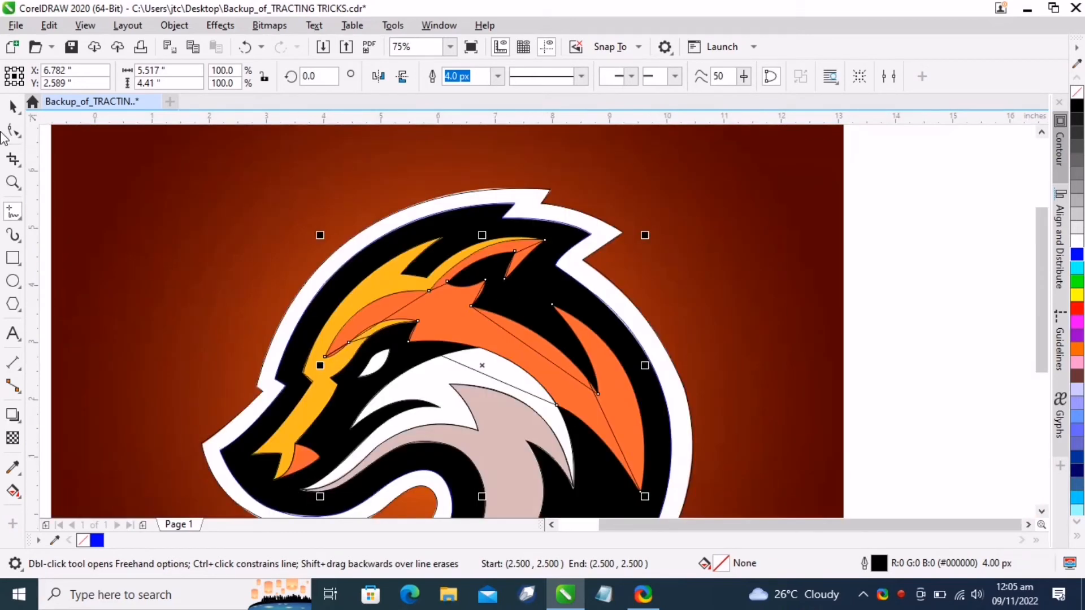
Switch to the Shape tool and curve the orange outline's top notch segments to fit the orange shape's edges
key("F10")
scroll(727, 509, "down", 1)
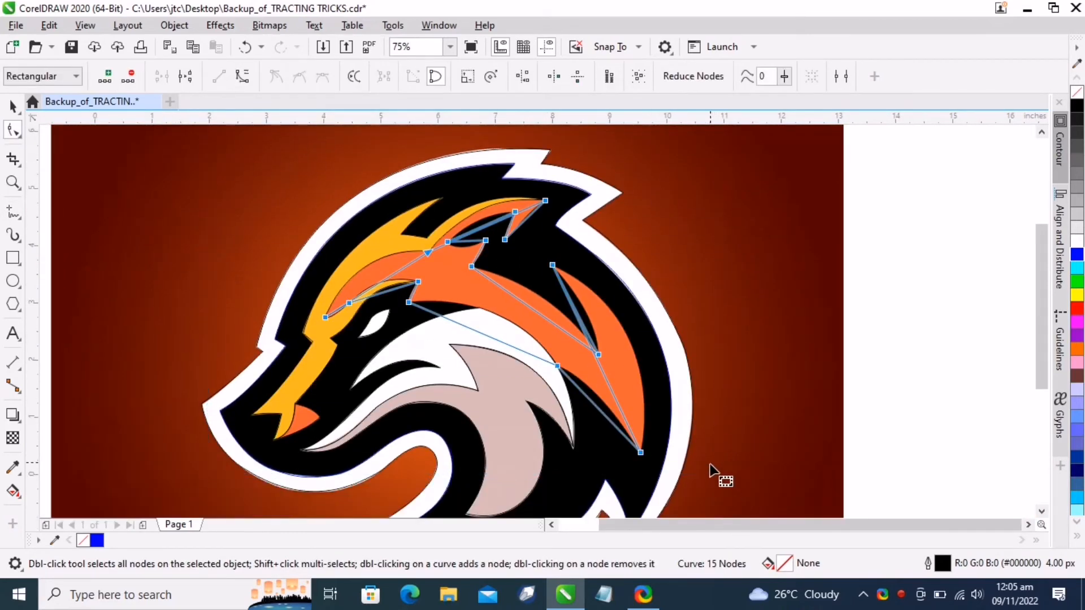
scroll(489, 211, "up", 2)
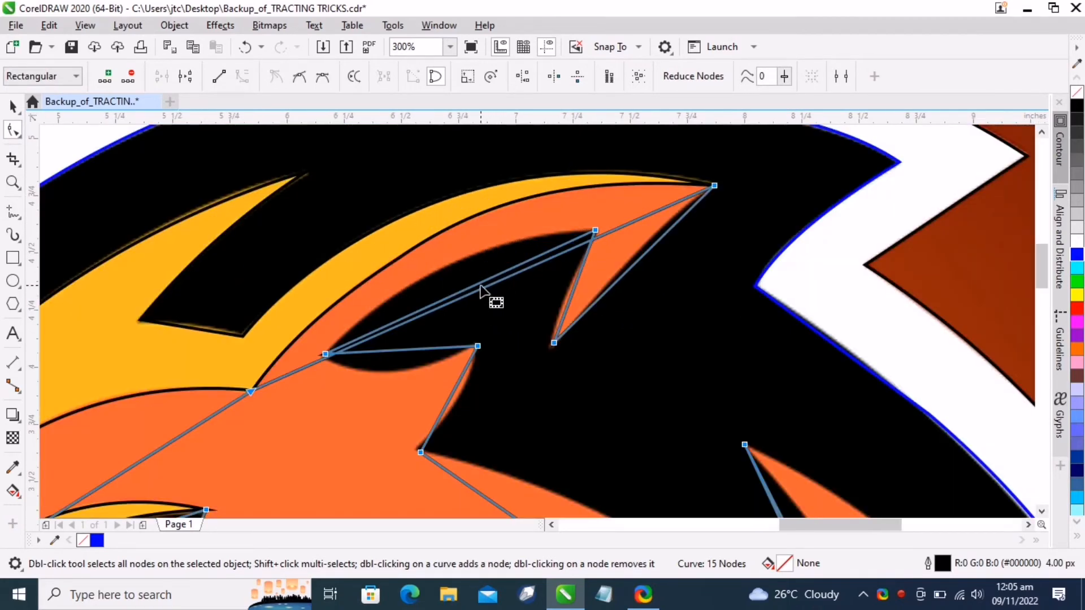
left_click_drag(475, 293, 452, 227)
left_click_drag(632, 267, 624, 263)
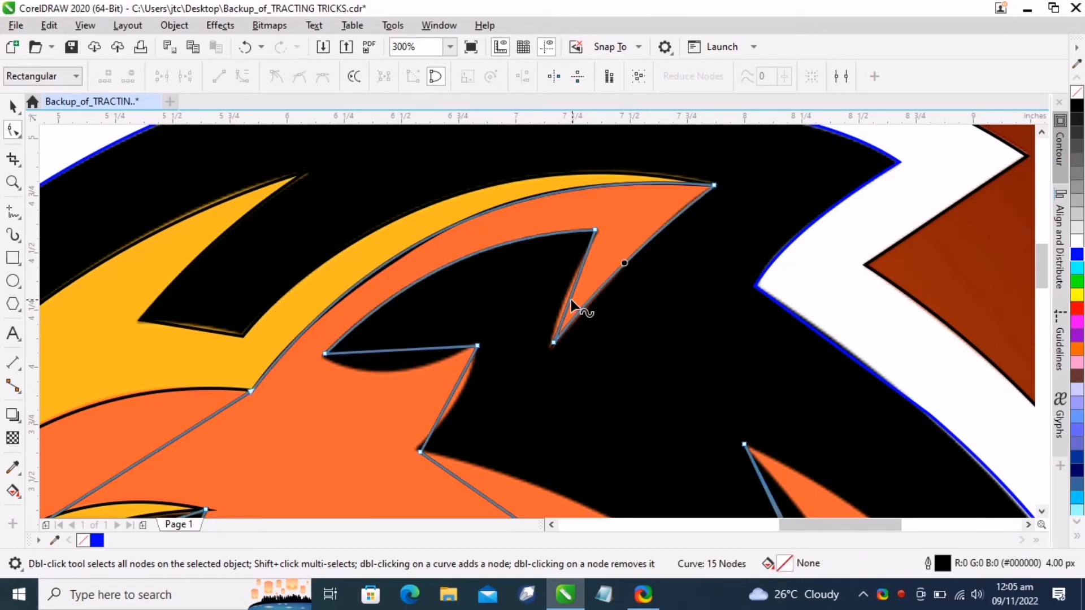
left_click_drag(571, 297, 564, 297)
scroll(551, 222, "down", 1)
scroll(469, 292, "up", 1)
left_click_drag(470, 280, 463, 302)
left_click(407, 282)
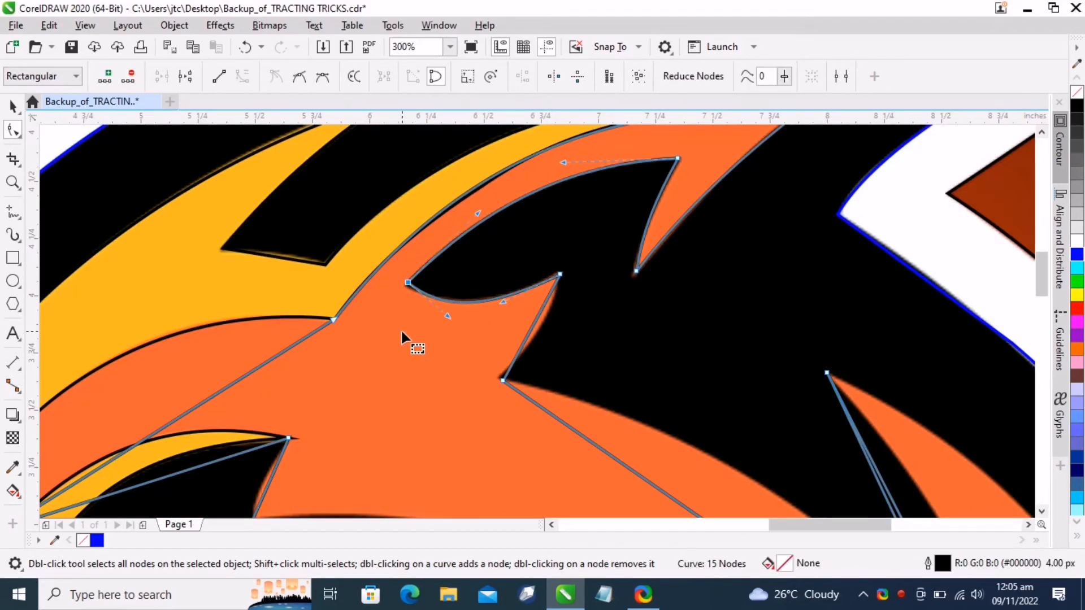
Curve the orange outline's left segments to follow the shape's pointed lower-left tip
scroll(404, 288, "down", 2)
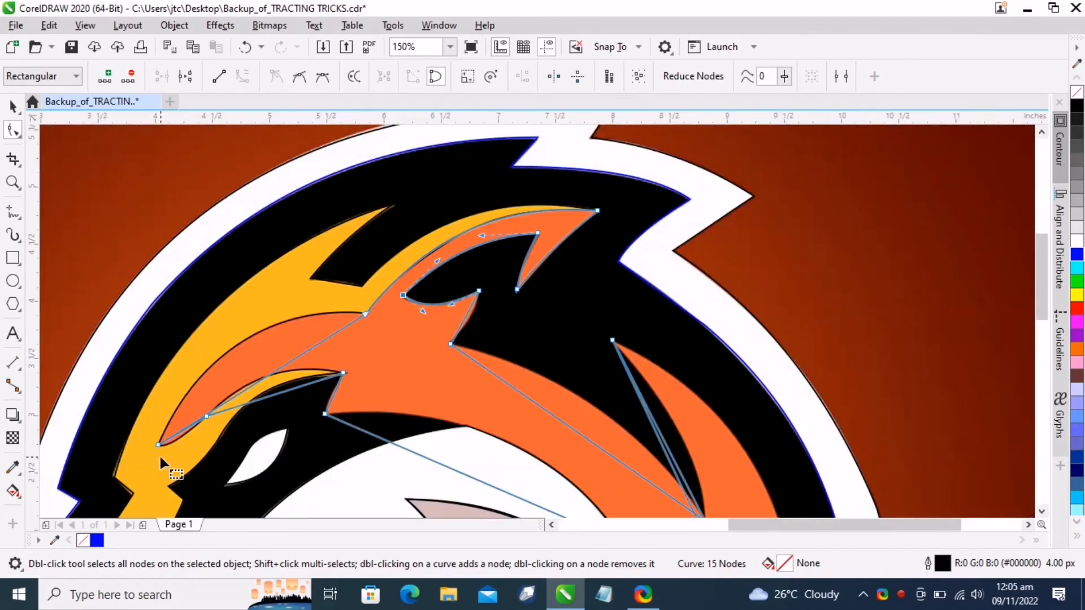
scroll(159, 454, "up", 2)
mouse_move(334, 316)
left_mouse_down()
mouse_move(283, 258)
mouse_move(315, 234)
mouse_move(314, 221)
mouse_move(316, 229)
left_mouse_up()
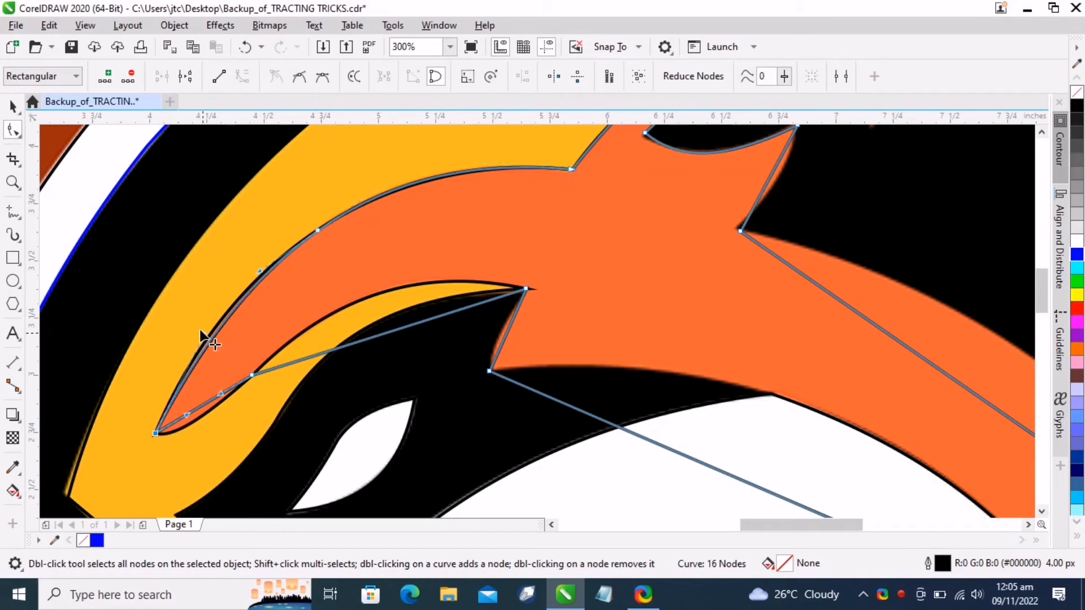
left_click_drag(200, 331, 198, 329)
scroll(213, 408, "up", 2)
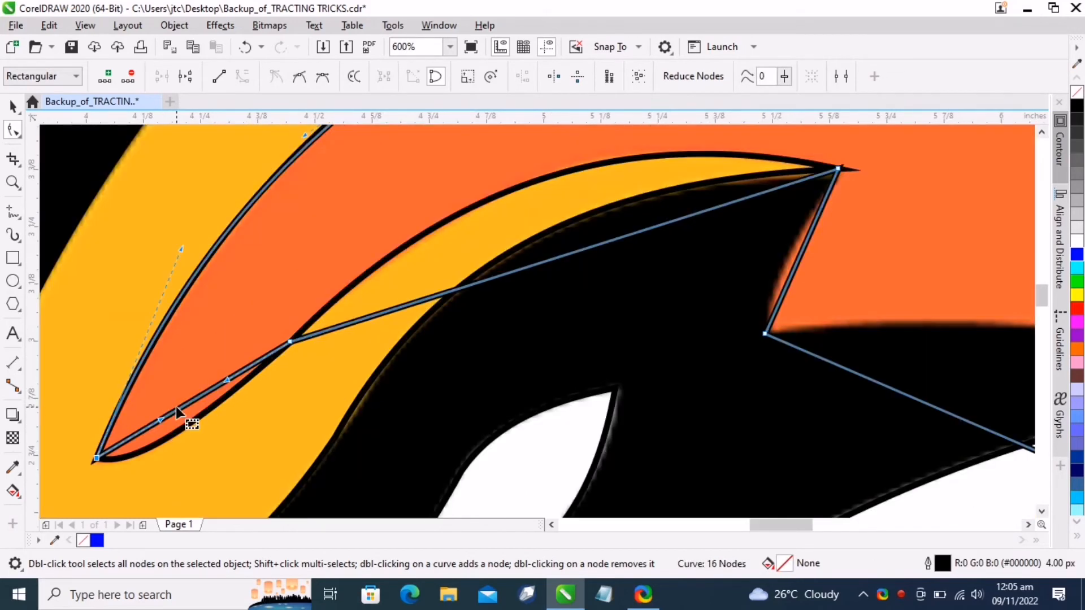
left_click_drag(176, 412, 162, 438)
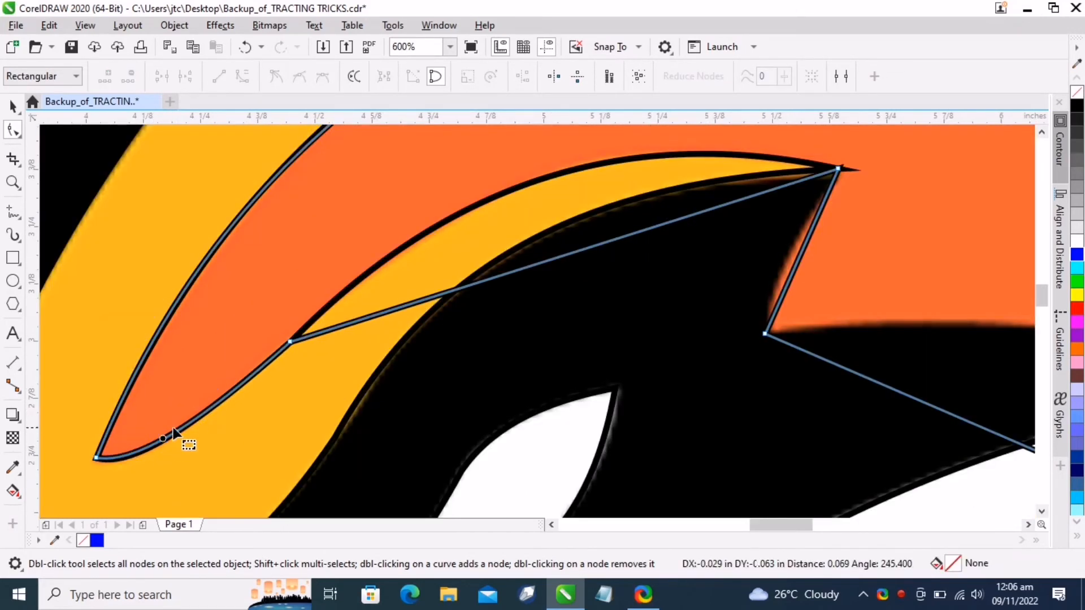
left_click_drag(539, 265, 533, 186)
Add a node on the orange outline's lower edge and curve the segments to follow the white shape's border
scroll(536, 206, "down", 2)
scroll(411, 282, "down", 2)
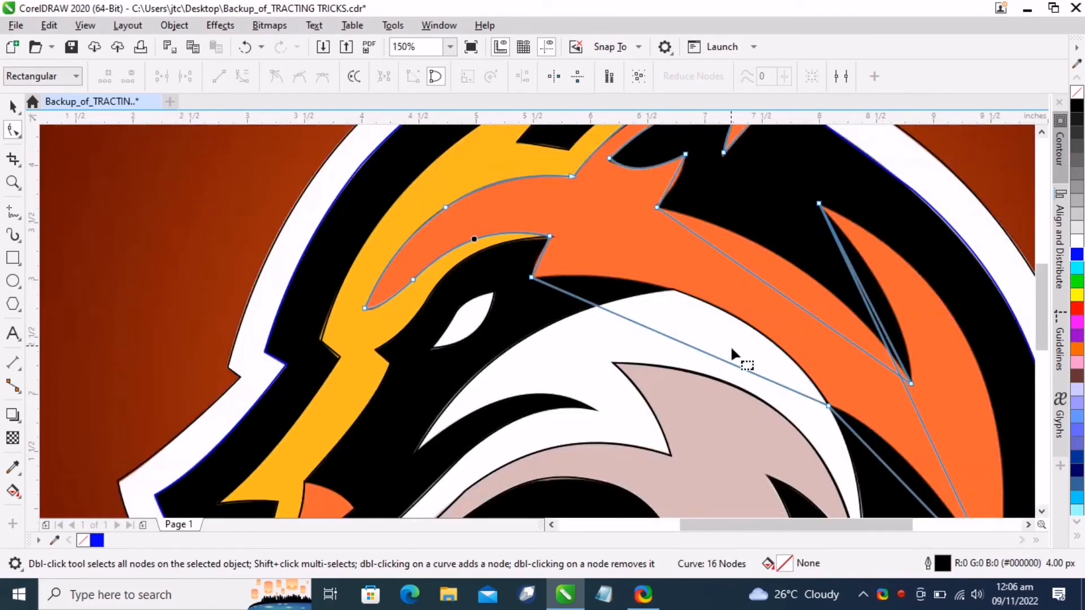
left_click_drag(693, 344, 716, 307)
scroll(743, 348, "down", 2)
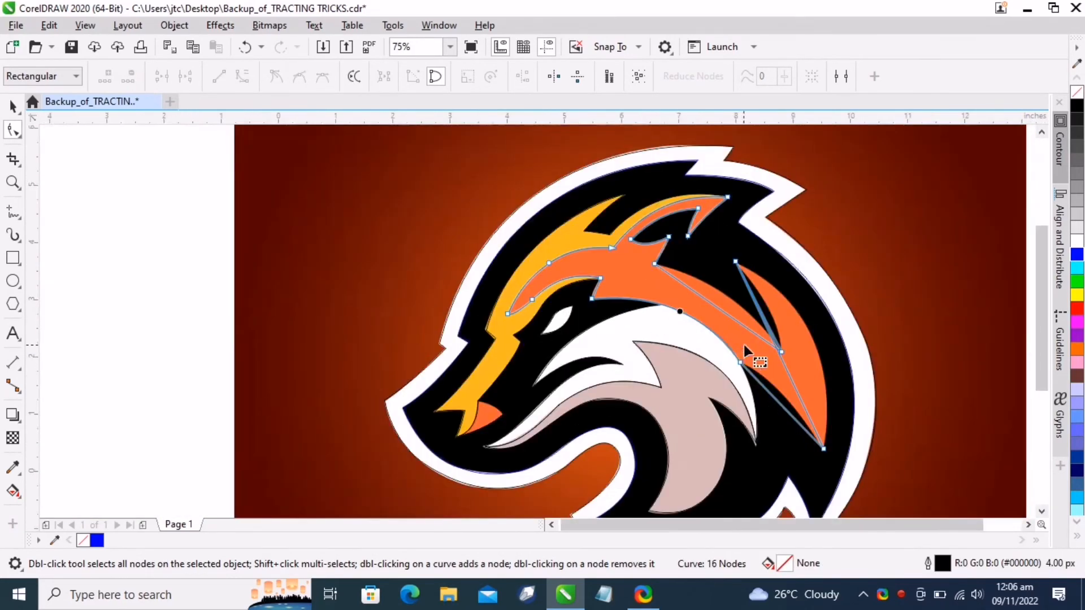
scroll(452, 168, "up", 4)
double_click(443, 189)
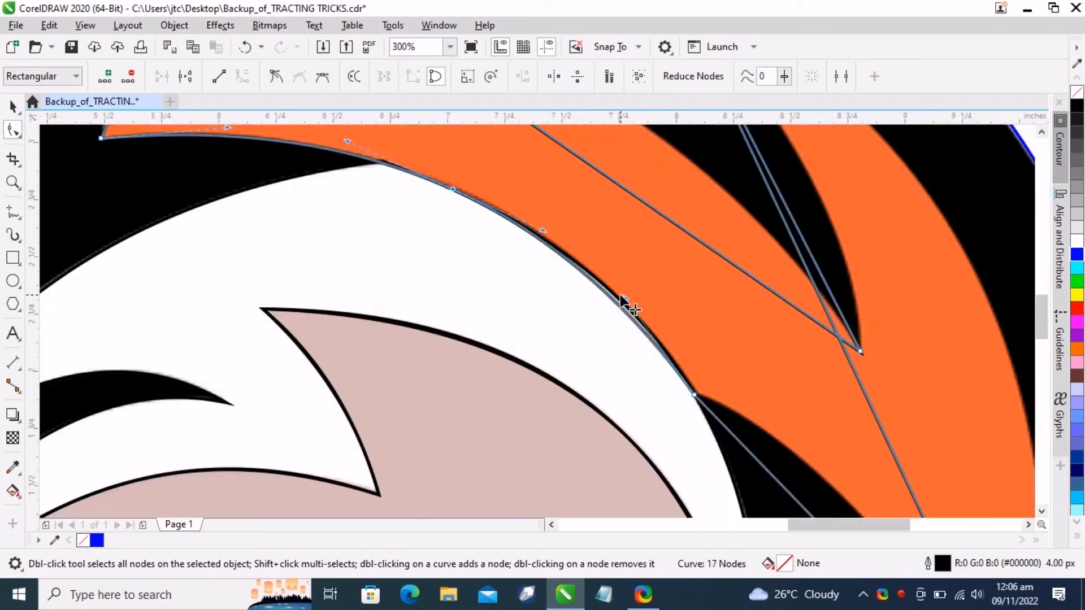
scroll(715, 453, "down", 4)
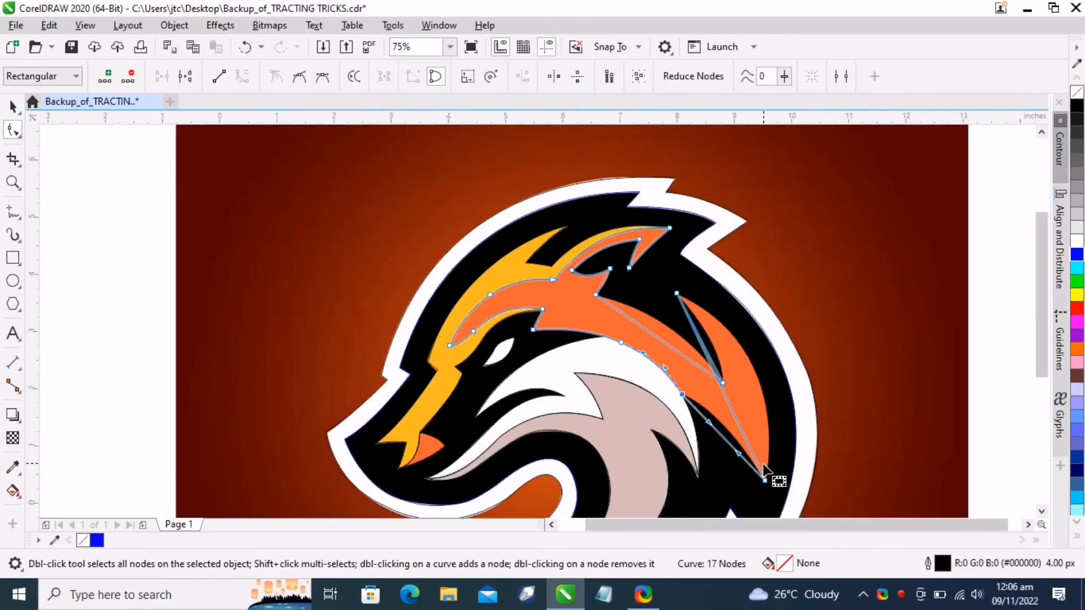
scroll(689, 418, "up", 2)
left_click_drag(686, 413, 669, 366)
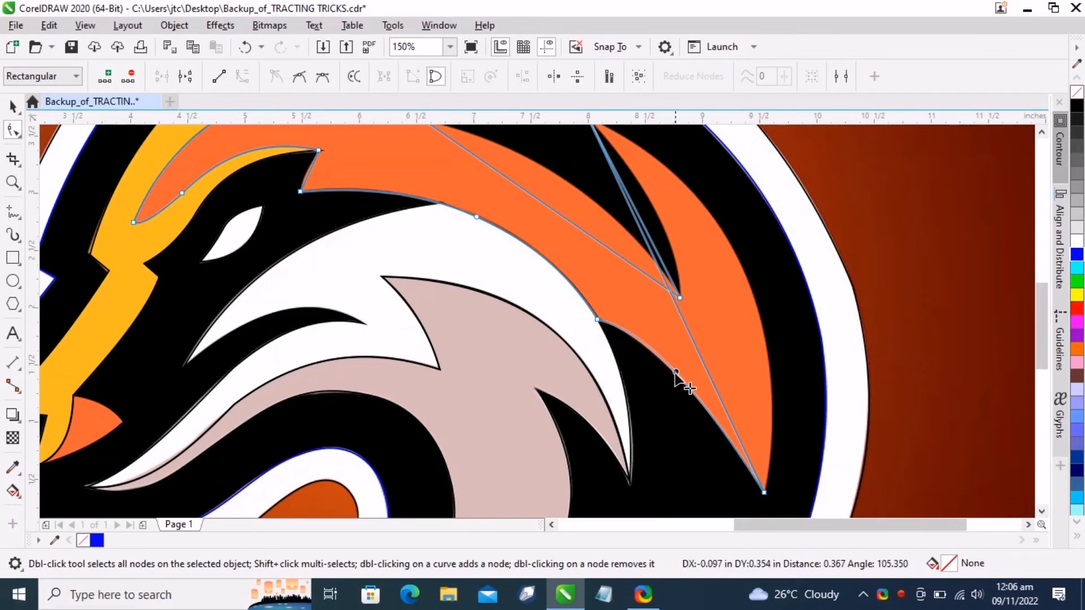
Add another node on the orange outline's lower-right segment and adjust its control handles to match the edge
scroll(696, 395, "up", 3)
scroll(637, 310, "down", 1)
scroll(637, 310, "up", 1)
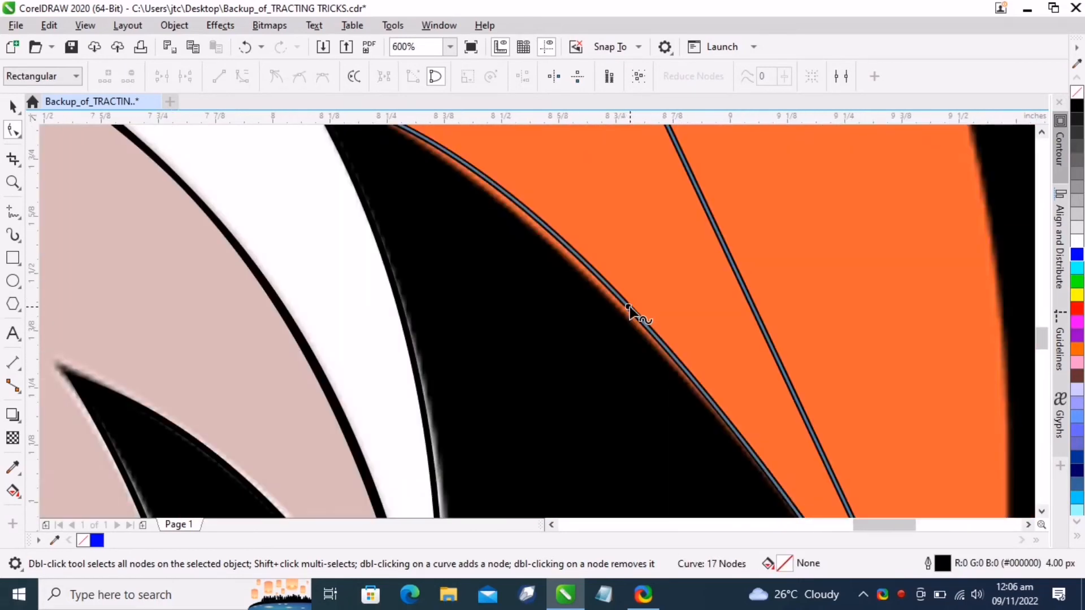
left_click_drag(622, 309, 621, 309)
double_click(621, 309)
scroll(620, 312, "down", 1)
scroll(473, 201, "up", 2)
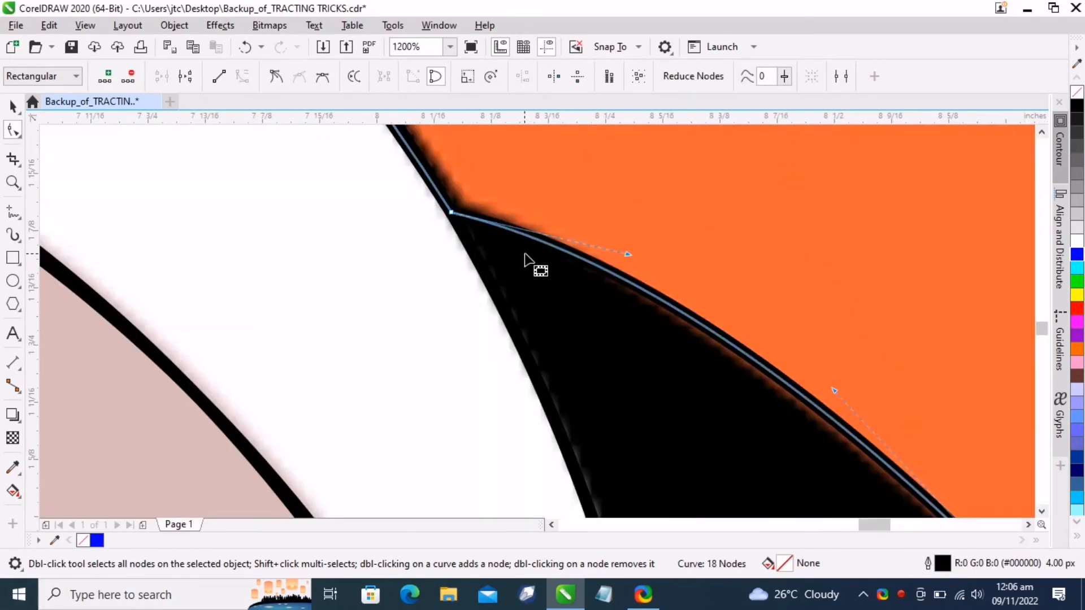
left_click_drag(626, 256, 610, 264)
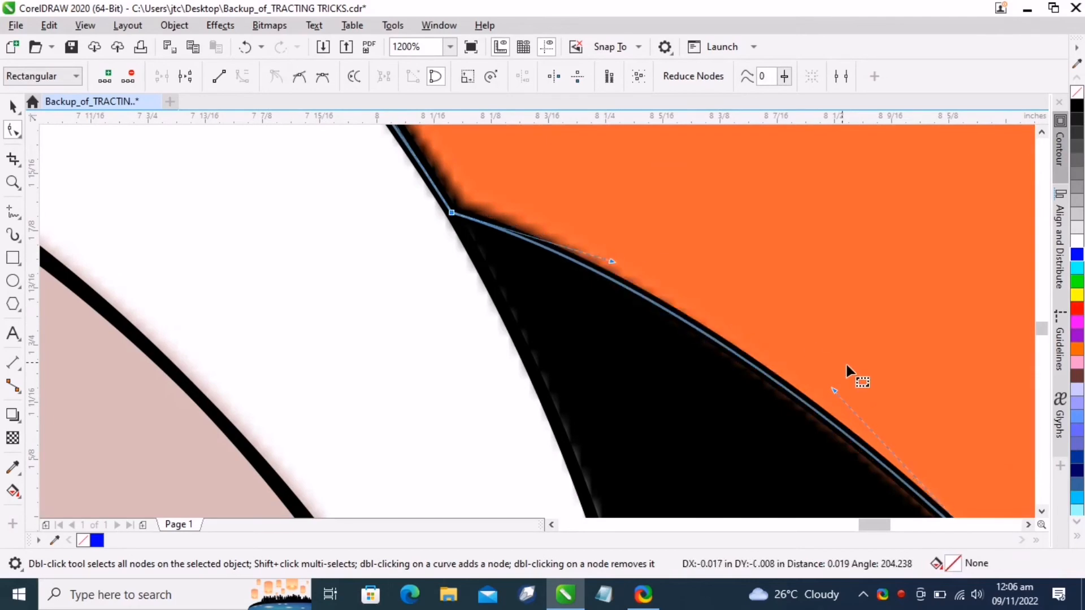
left_click_drag(833, 387, 815, 393)
Curve the inner segments of the orange outline's right spike to fit its edges
scroll(791, 307, "down", 4)
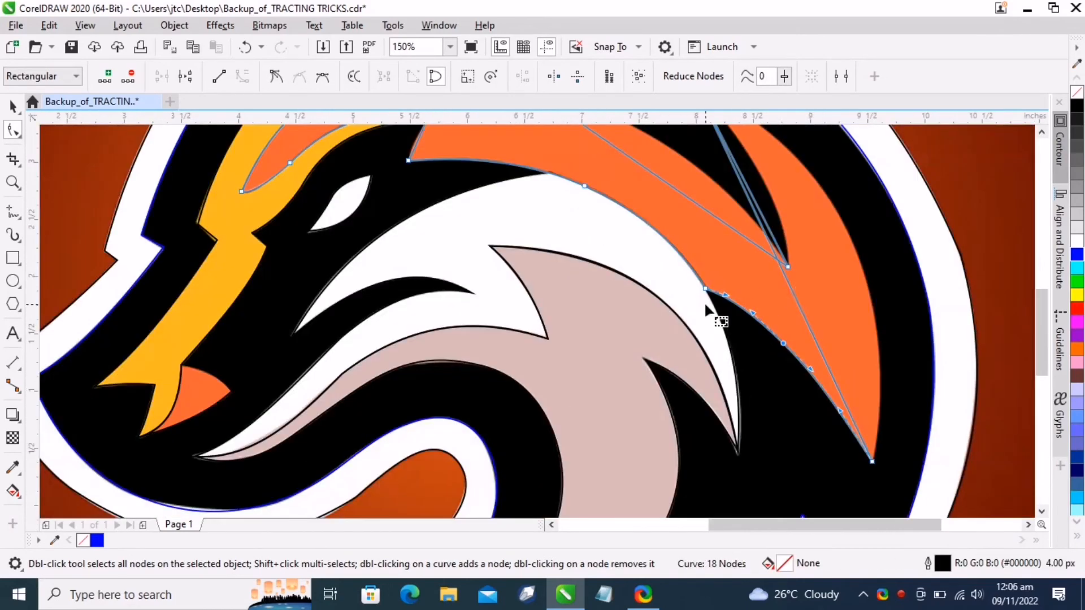
scroll(859, 294, "up", 1)
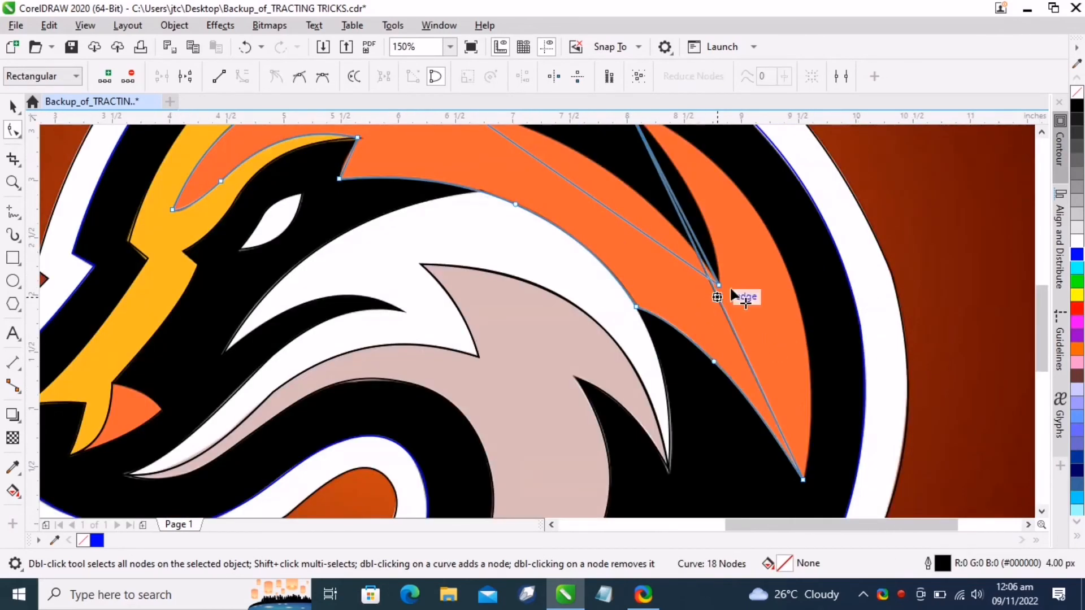
left_click_drag(715, 297, 781, 256)
scroll(780, 306, "down", 1)
scroll(765, 241, "up", 1)
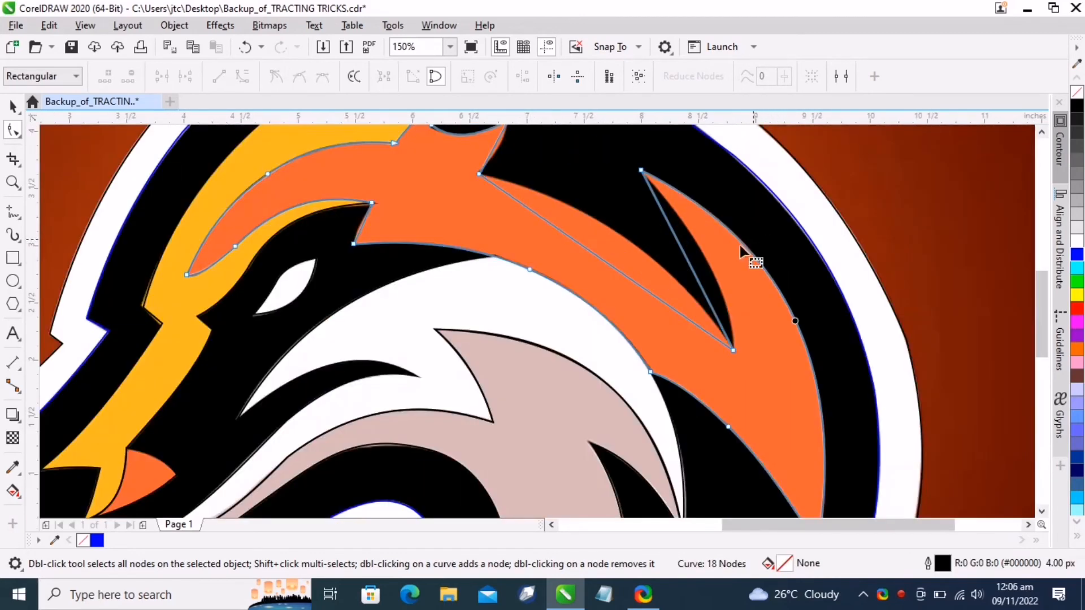
left_click_drag(691, 270, 712, 264)
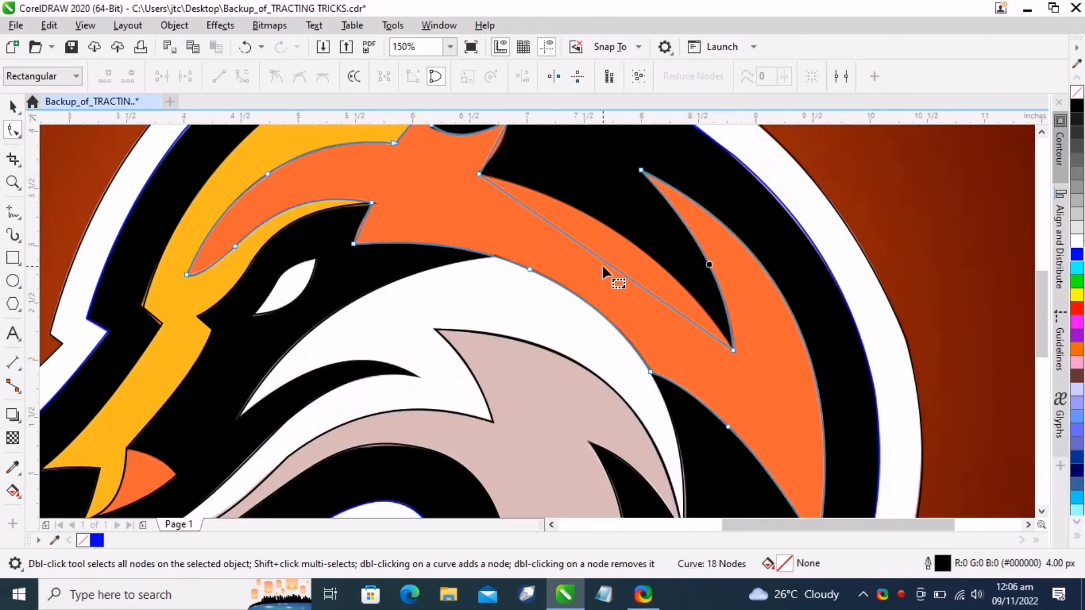
Adjust the curve of the orange outline's upper notch to fit the shape's inner edge
left_click(622, 239)
scroll(622, 238, "down", 1)
scroll(560, 162, "up", 2)
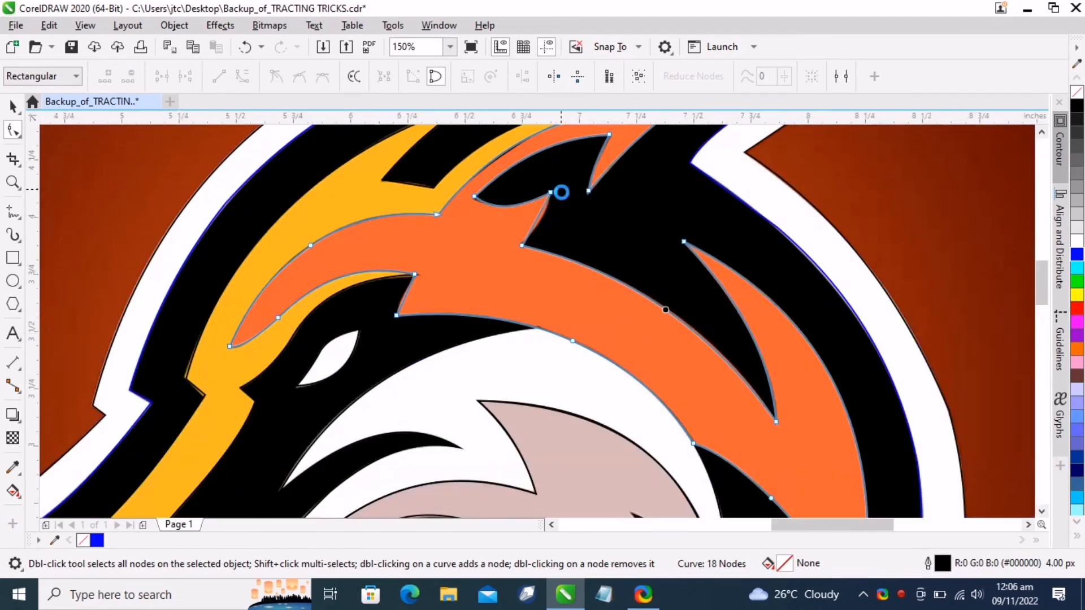
left_click_drag(477, 298, 472, 299)
left_click_drag(505, 255, 511, 260)
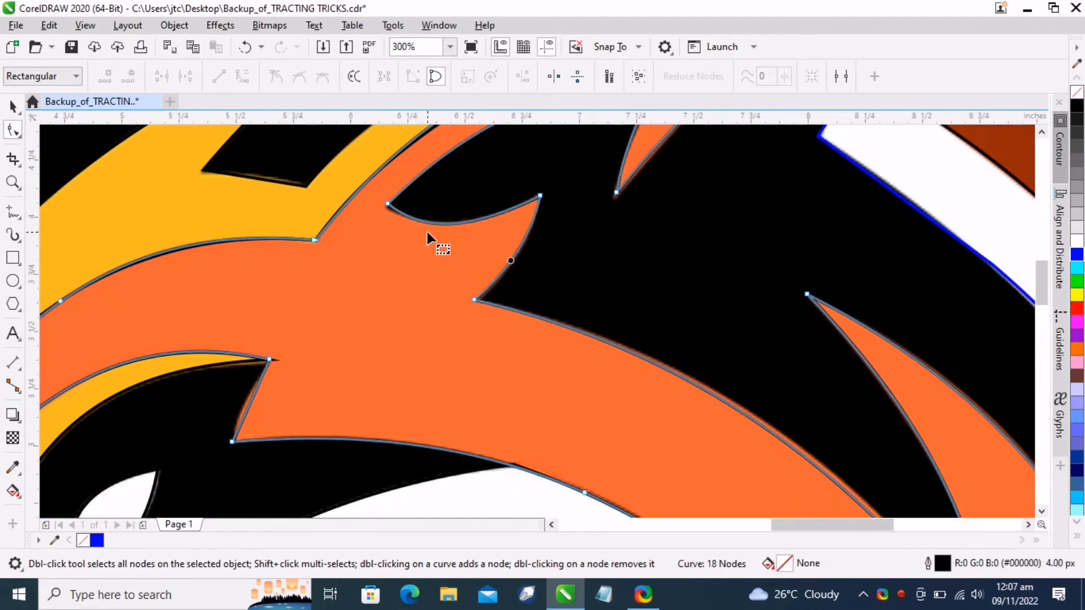
left_click(388, 204)
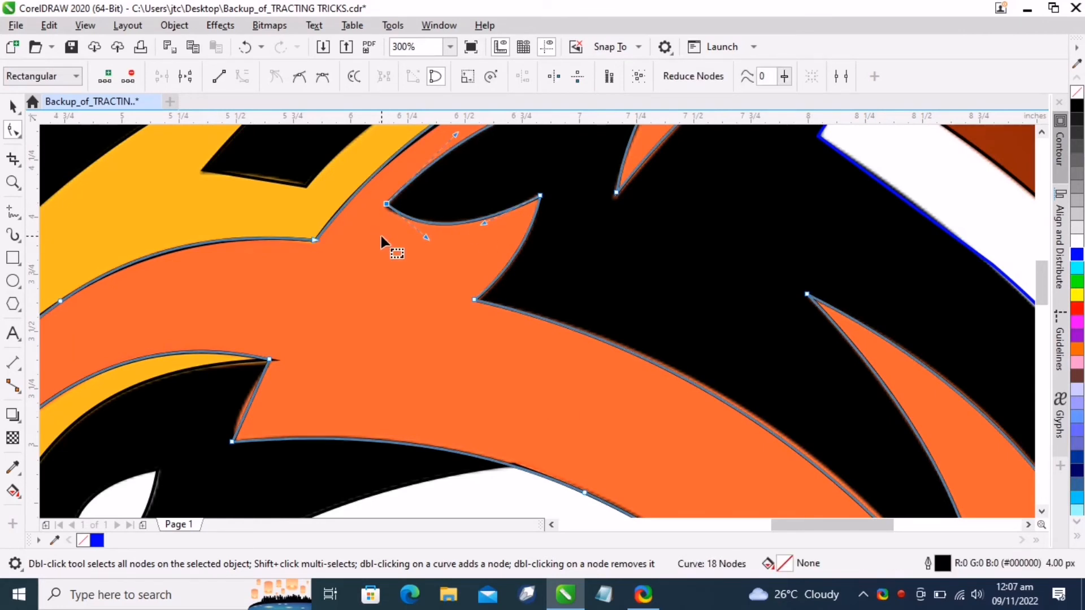
Pull the notch's remaining control handle to smooth the orange outline's inner curve
key("Down")
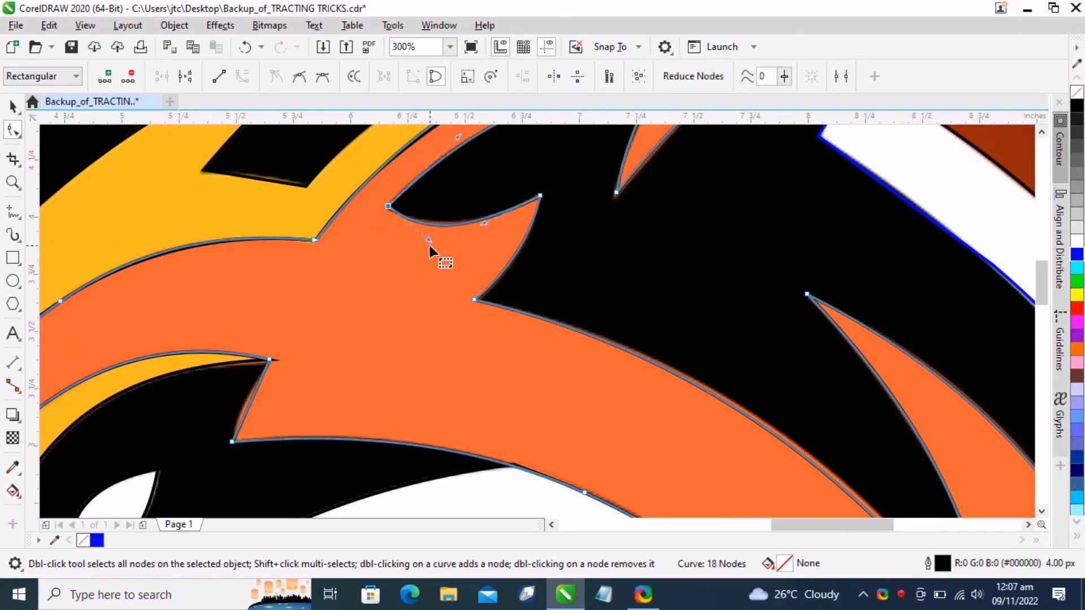
left_click_drag(429, 240, 381, 222)
scroll(455, 253, "down", 3)
scroll(363, 232, "up", 4)
scroll(395, 232, "down", 4)
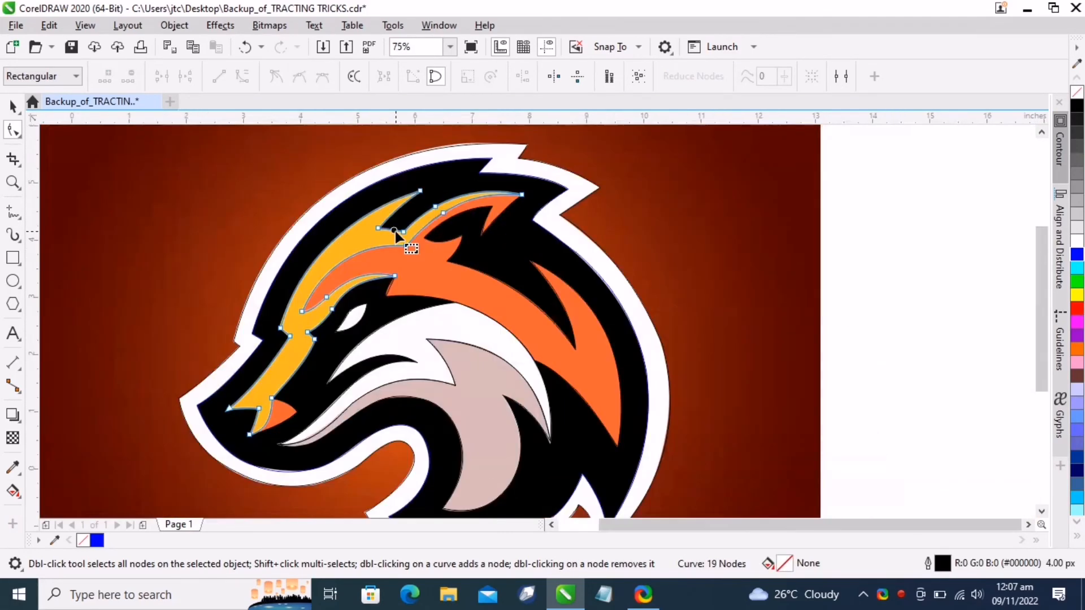
Select all the traced outlines and move them beside the original logo
scroll(406, 255, "up", 2)
scroll(407, 255, "down", 1)
scroll(407, 255, "down", 1)
left_click(13, 106)
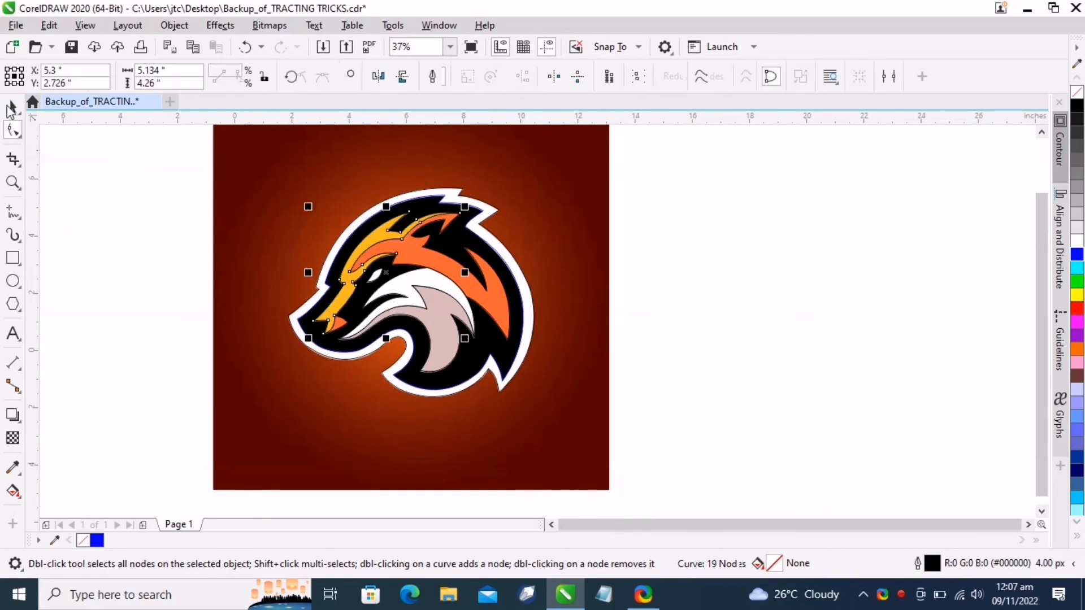
left_click(172, 257)
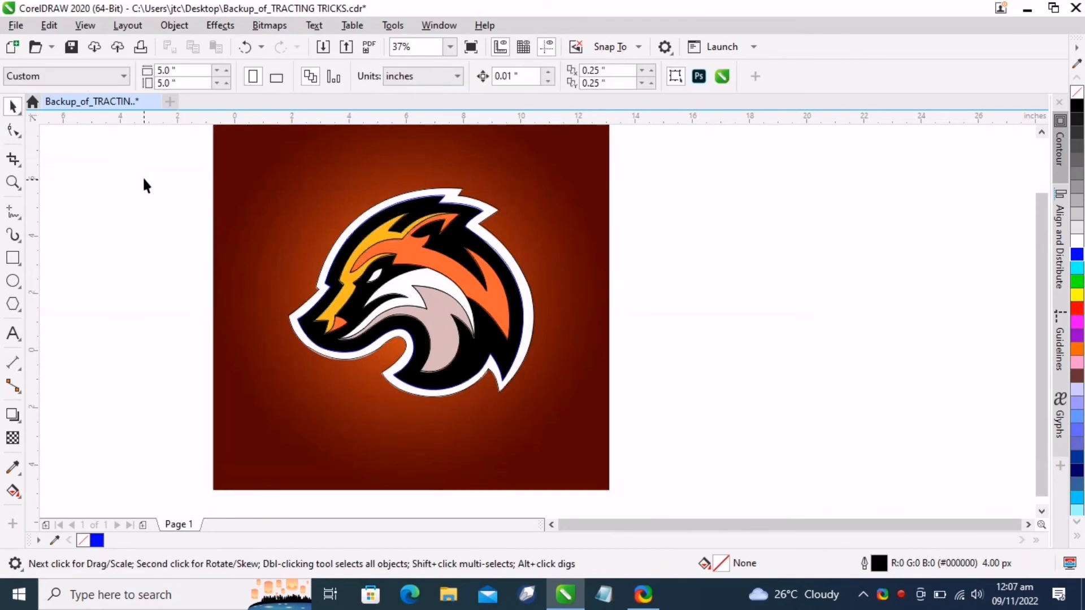
left_click_drag(382, 299, 584, 462)
scroll(511, 391, "down", 1)
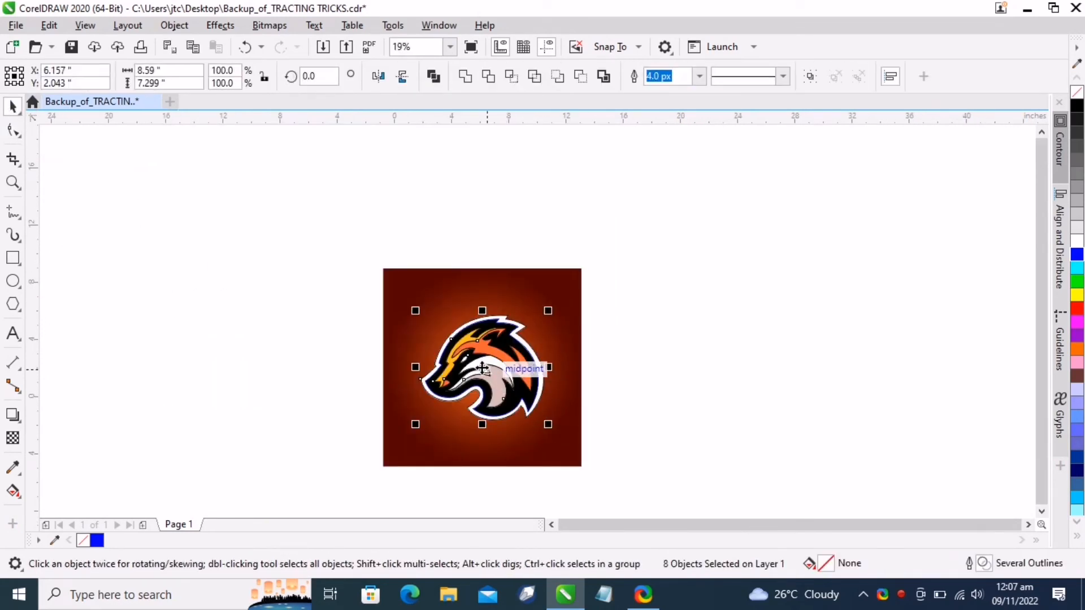
left_click_drag(482, 368, 669, 364)
scroll(762, 418, "up", 1)
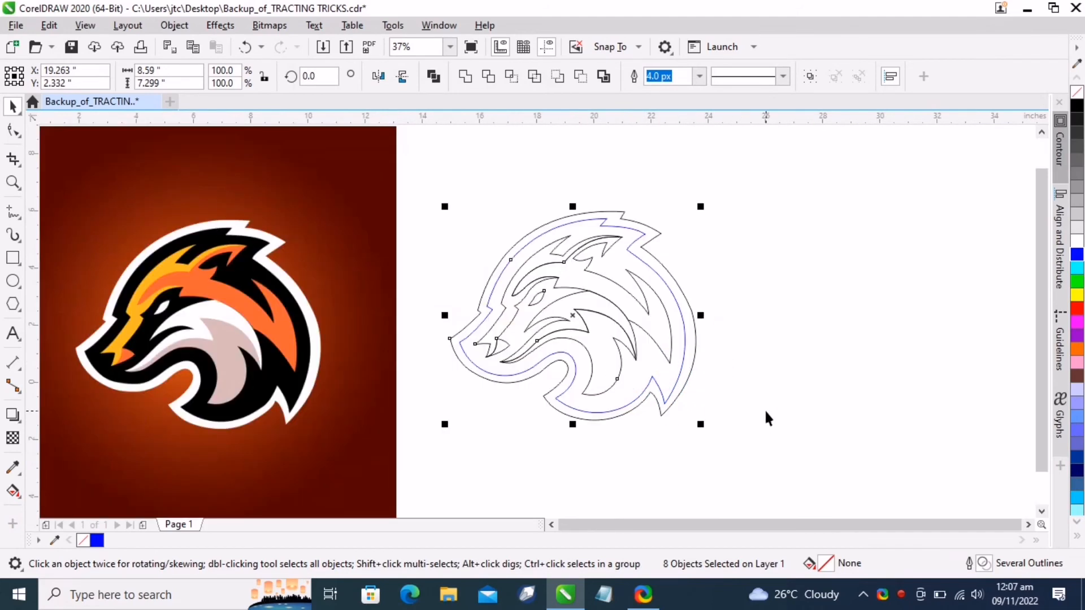
left_click(741, 475)
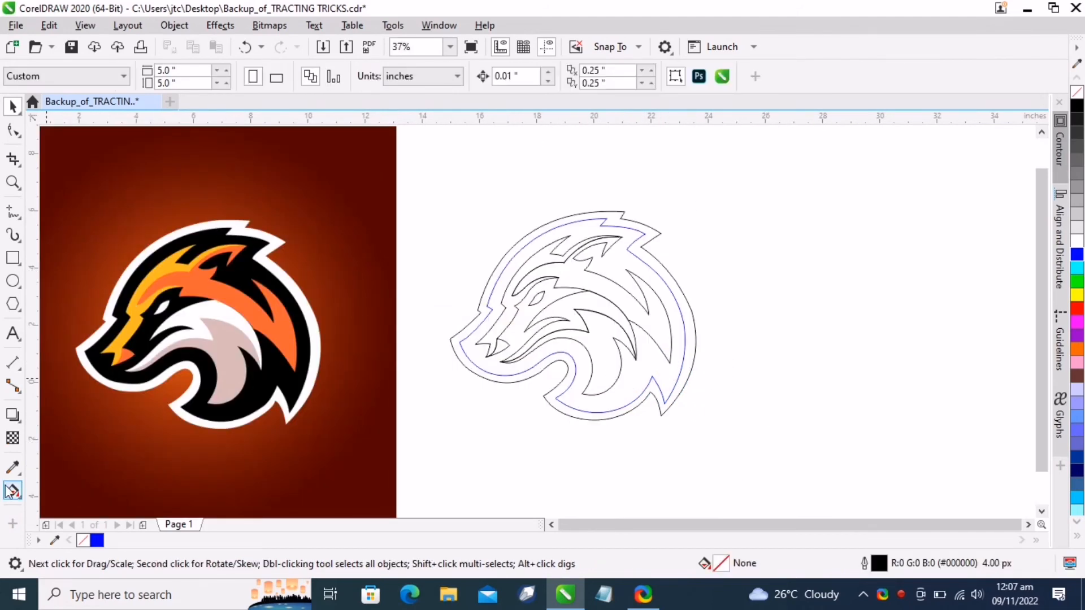
Sample the logo's yellow and white colors with the Eyedropper and apply them to the matching traced shapes
left_click(12, 468)
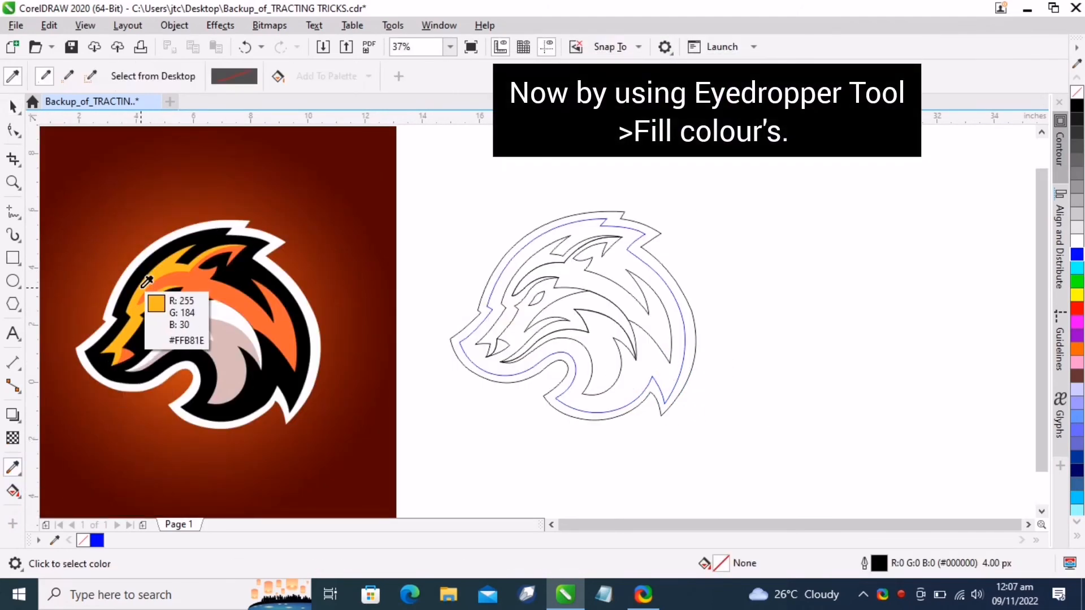
left_click(146, 281)
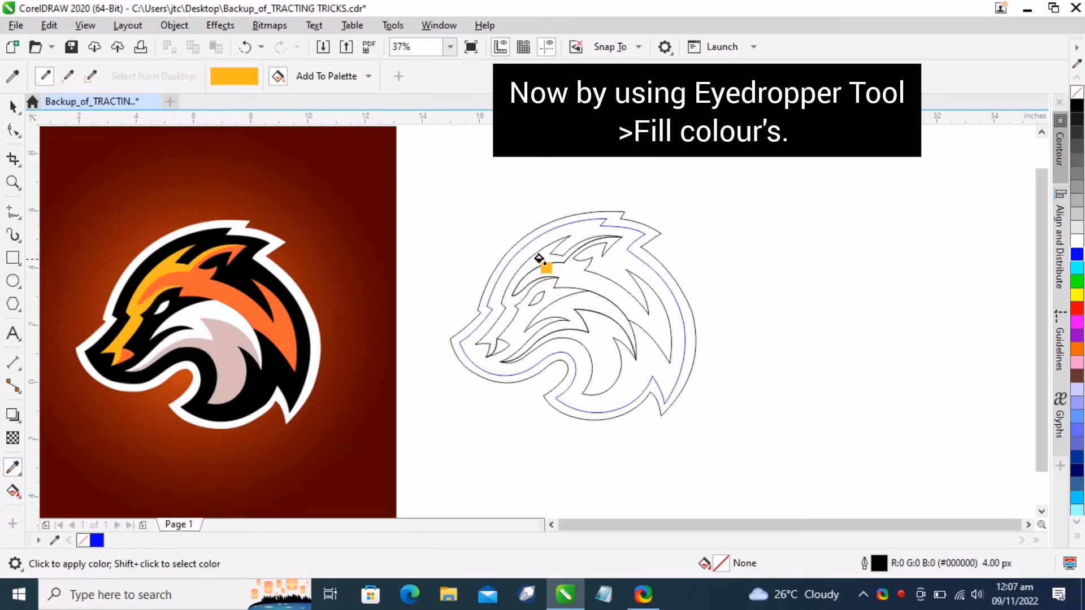
left_click(540, 258)
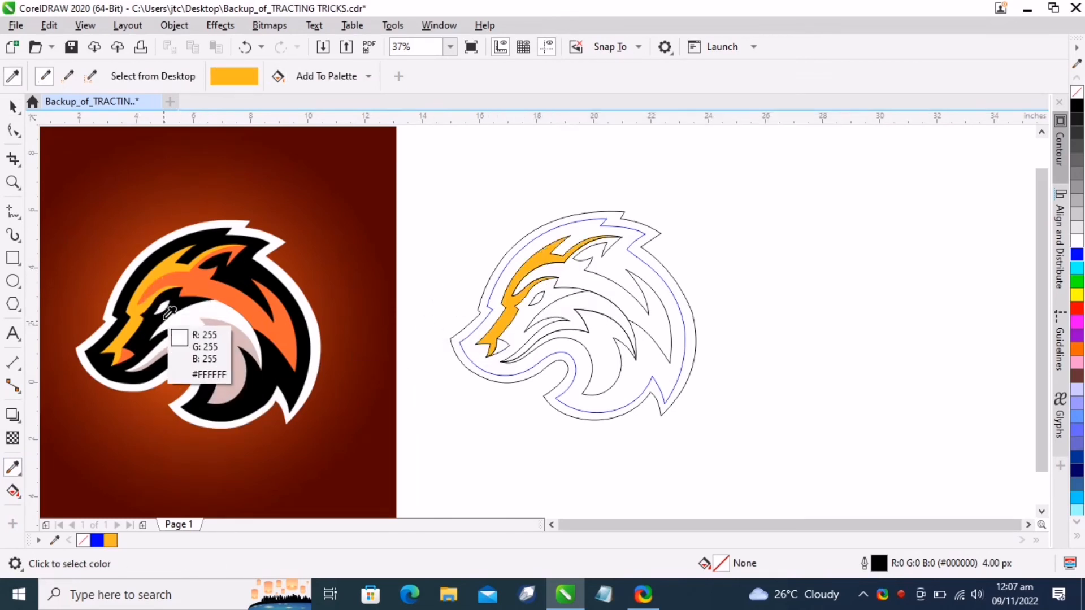
left_click(162, 311)
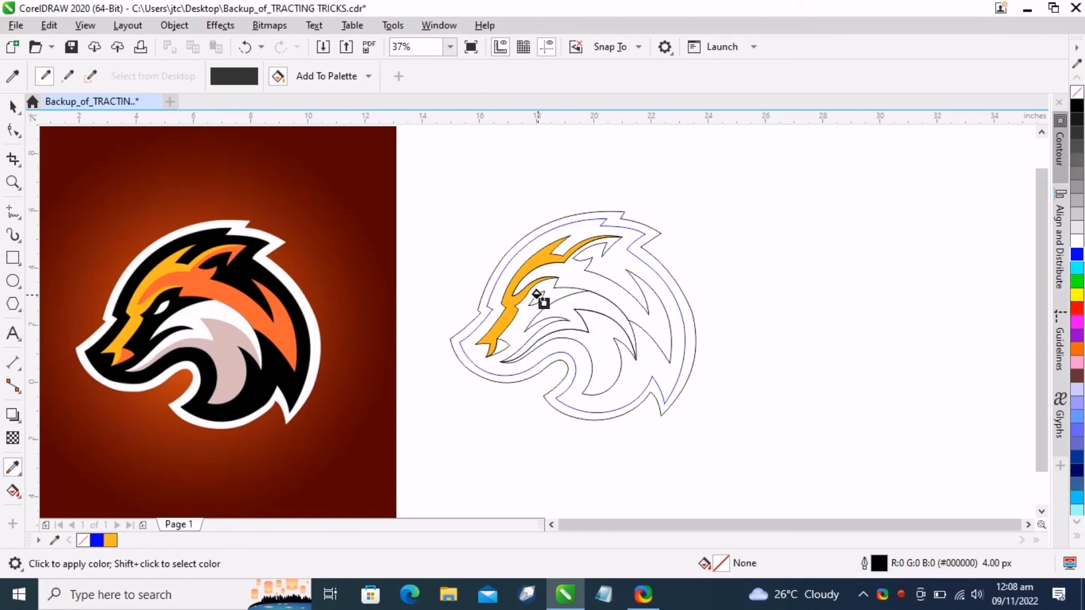
left_click(533, 296)
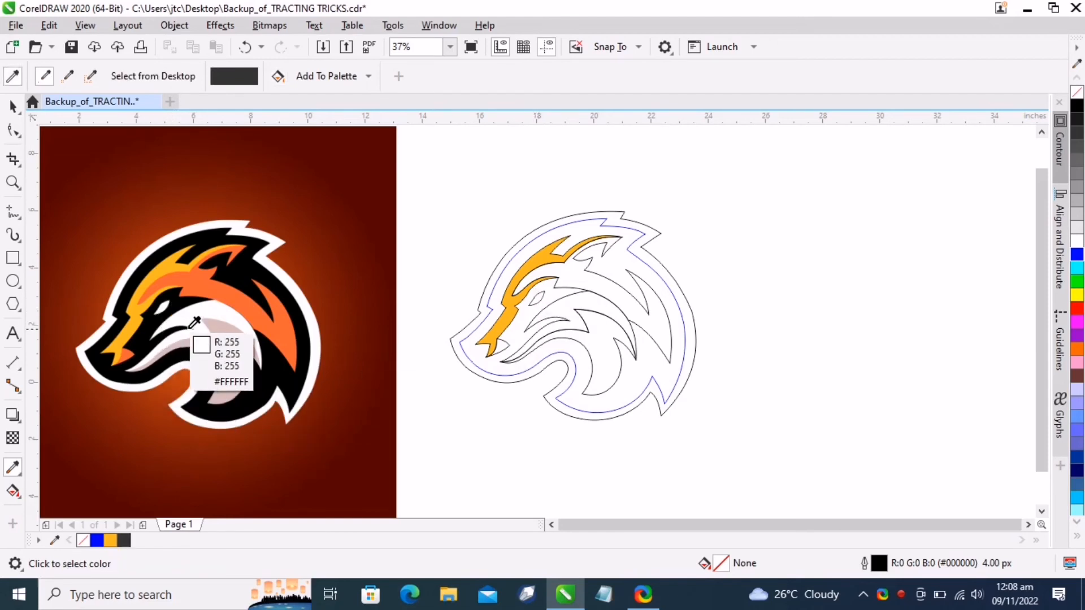
left_click(198, 306)
left_click(565, 307)
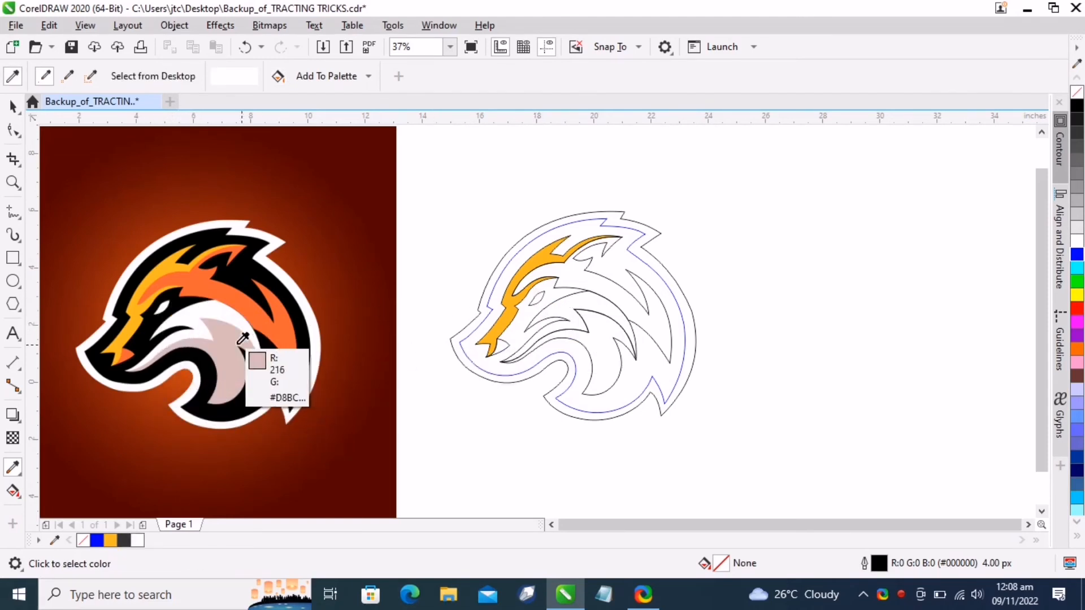
Fill the traced pink, orange, black and outer white shapes with colors sampled from the original logo
left_click(242, 357)
left_click(598, 356)
left_click(281, 333)
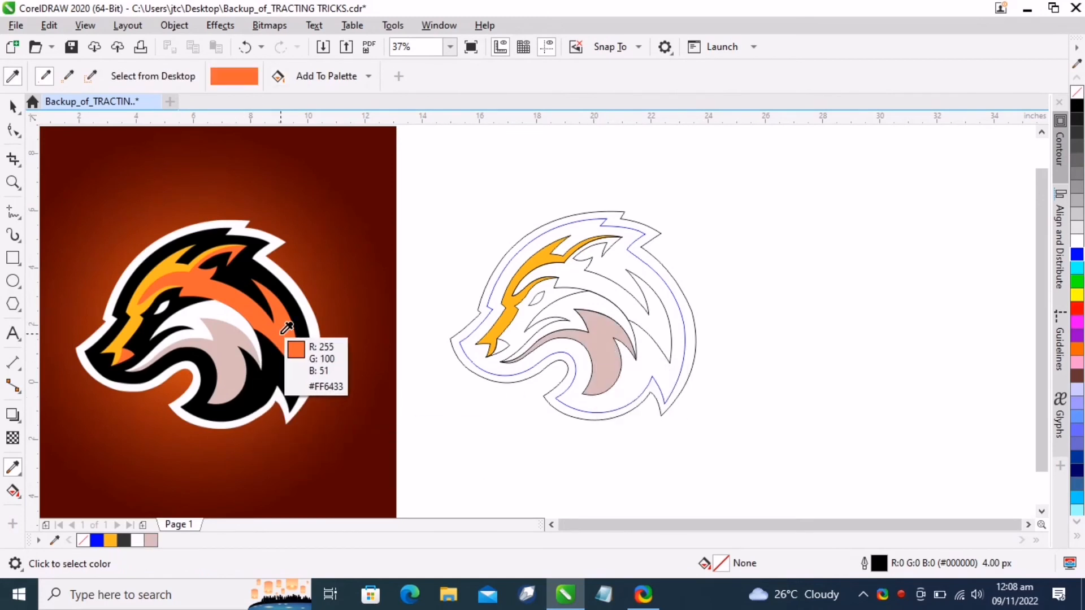
left_click(658, 327)
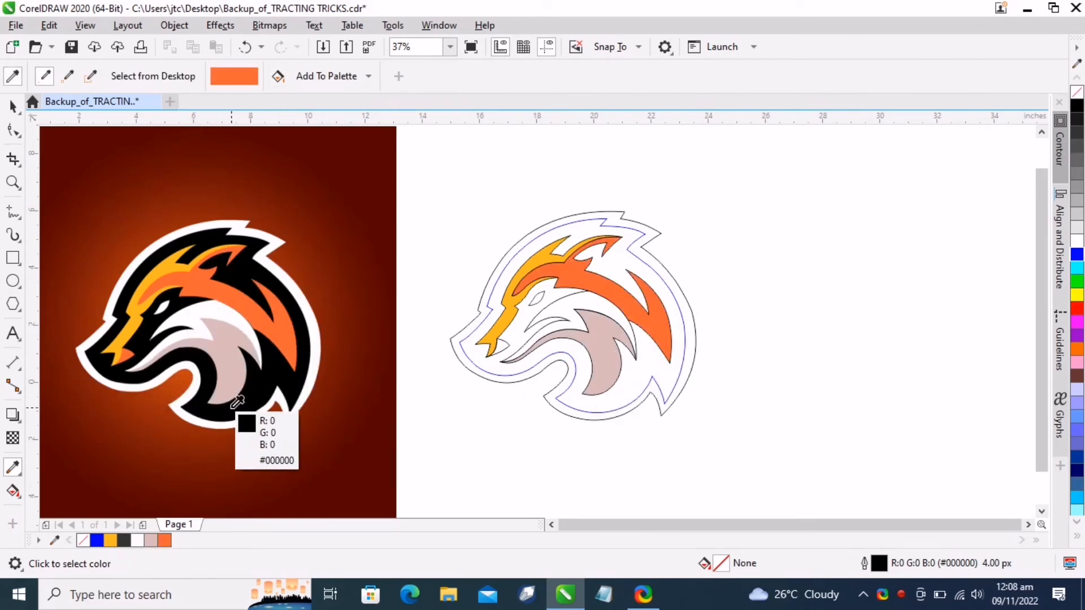
left_click(231, 406)
left_click(609, 395)
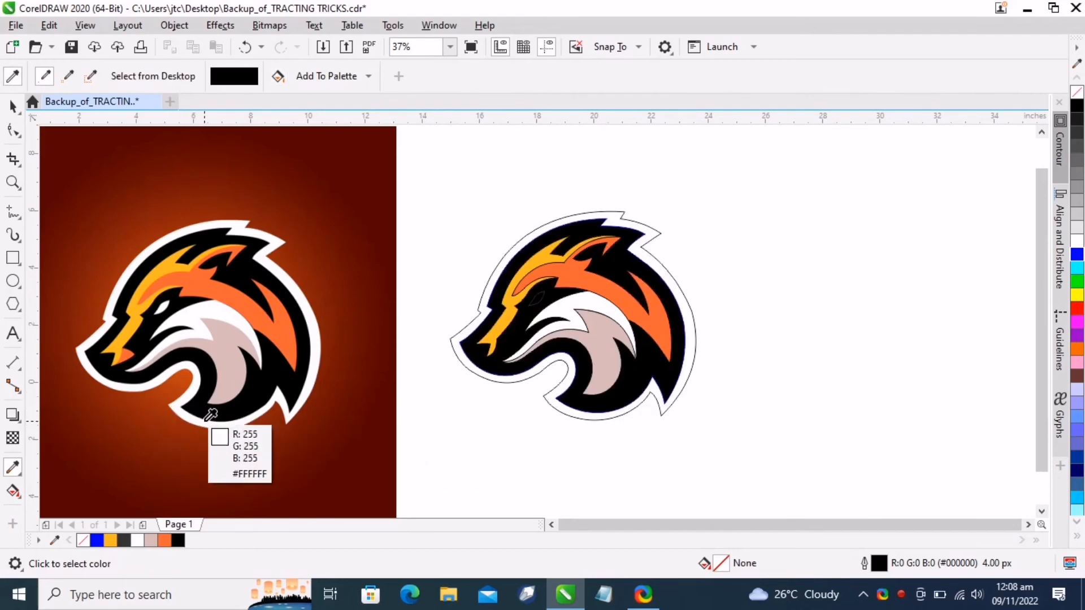
left_click(212, 420)
left_click(556, 407)
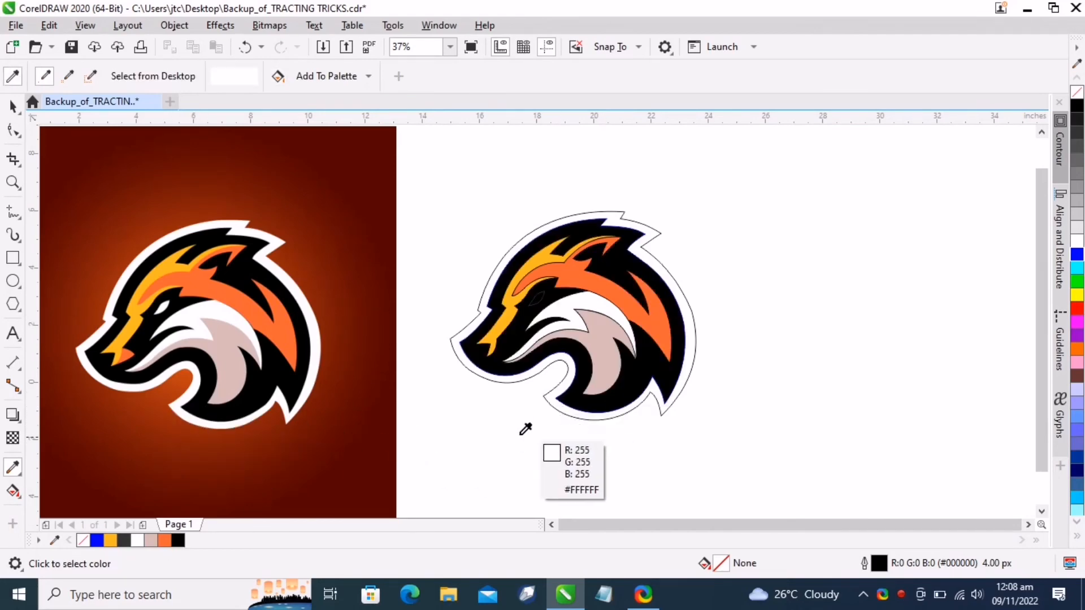
Draw a rectangle about 15 by 14 inches to the right of the traced logo
scroll(552, 307, "up", 4)
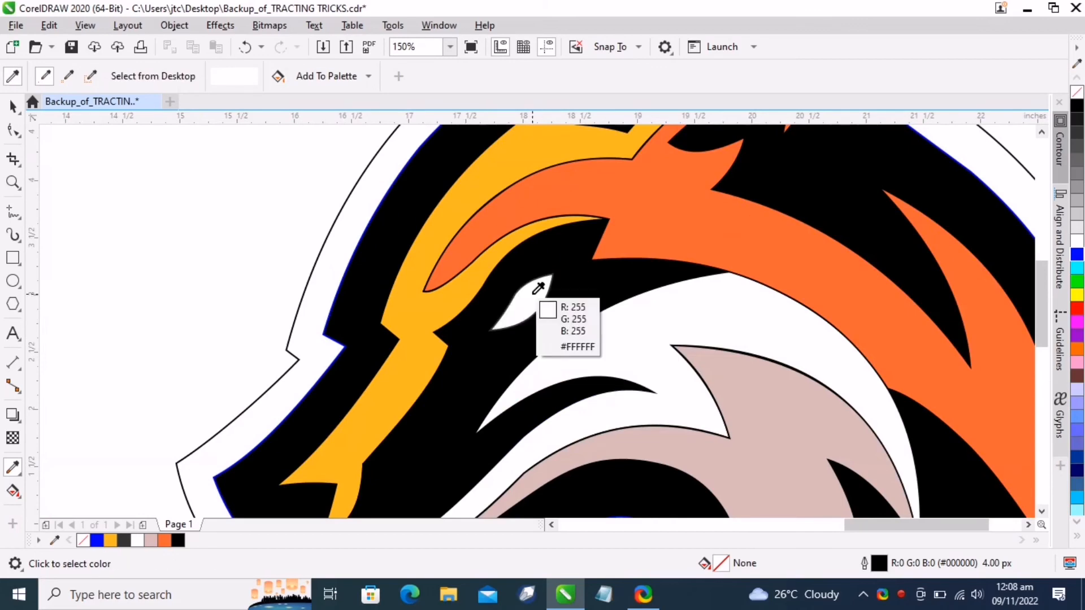
scroll(600, 243, "down", 4)
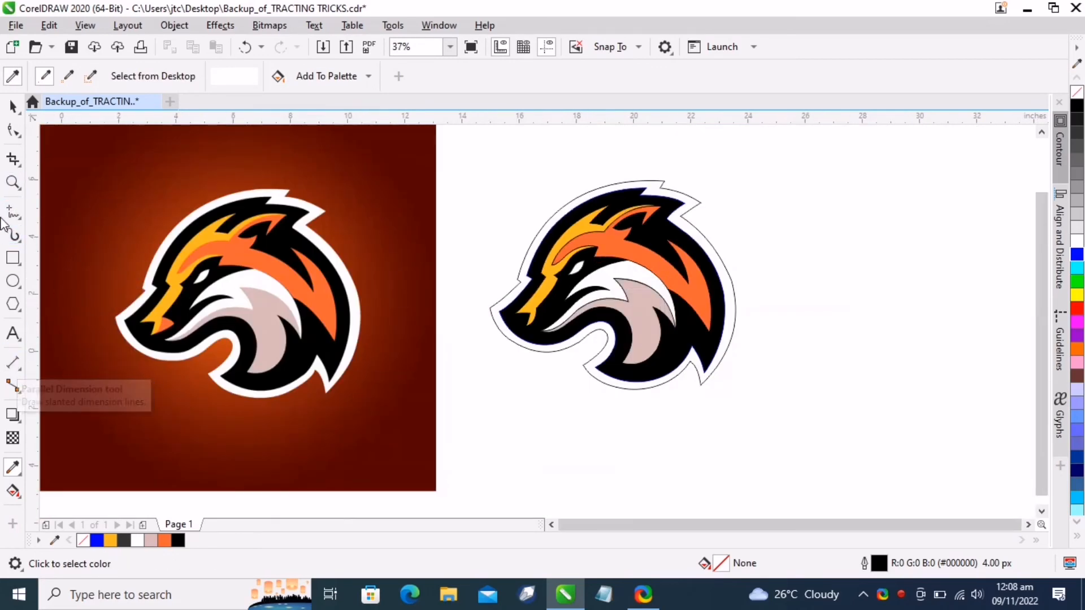
left_click(13, 258)
scroll(556, 186, "down", 2)
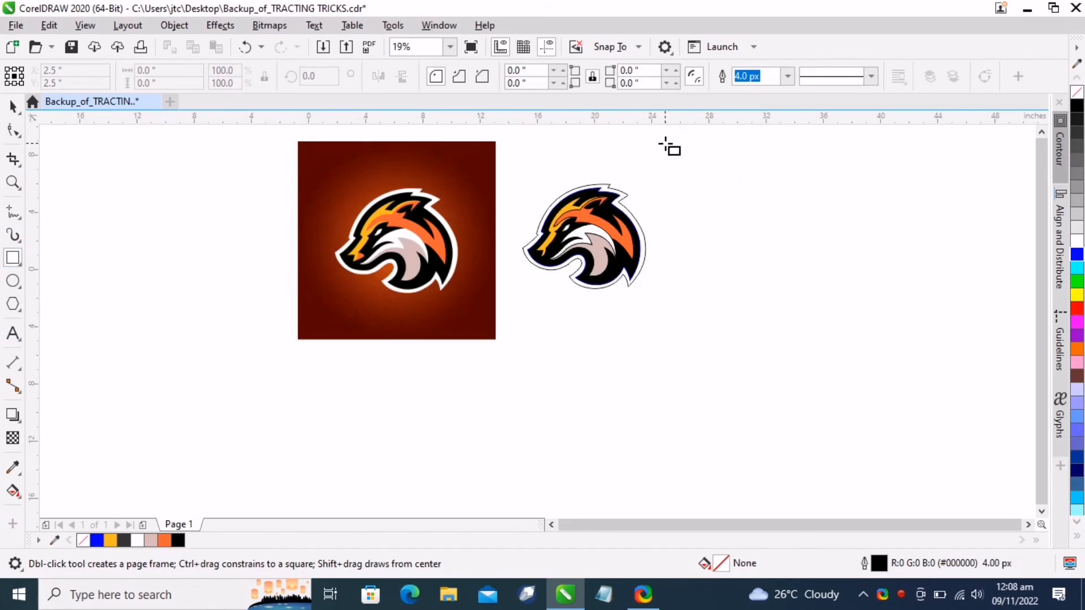
left_click_drag(665, 143, 880, 345)
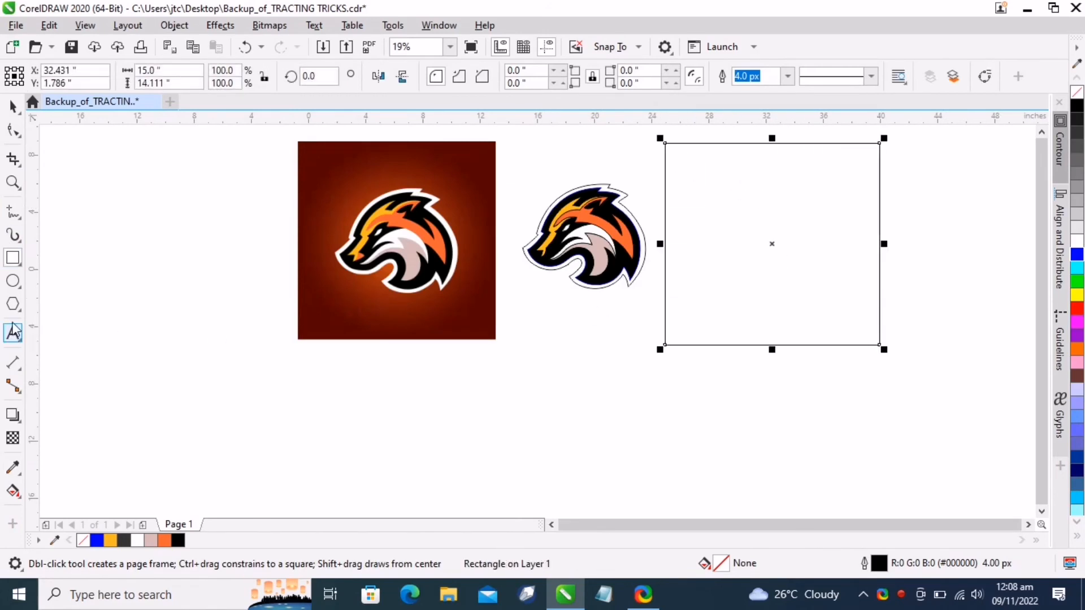
Apply a radial fountain fill to the rectangle with the Interactive Fill tool
left_click(12, 490)
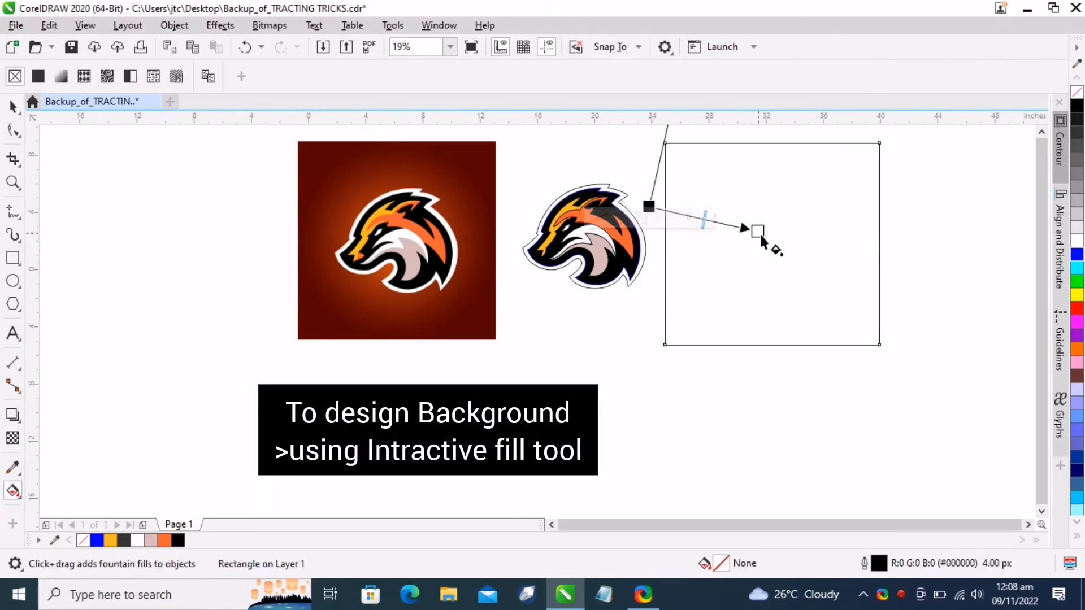
left_click_drag(760, 232, 792, 243)
left_click(283, 75)
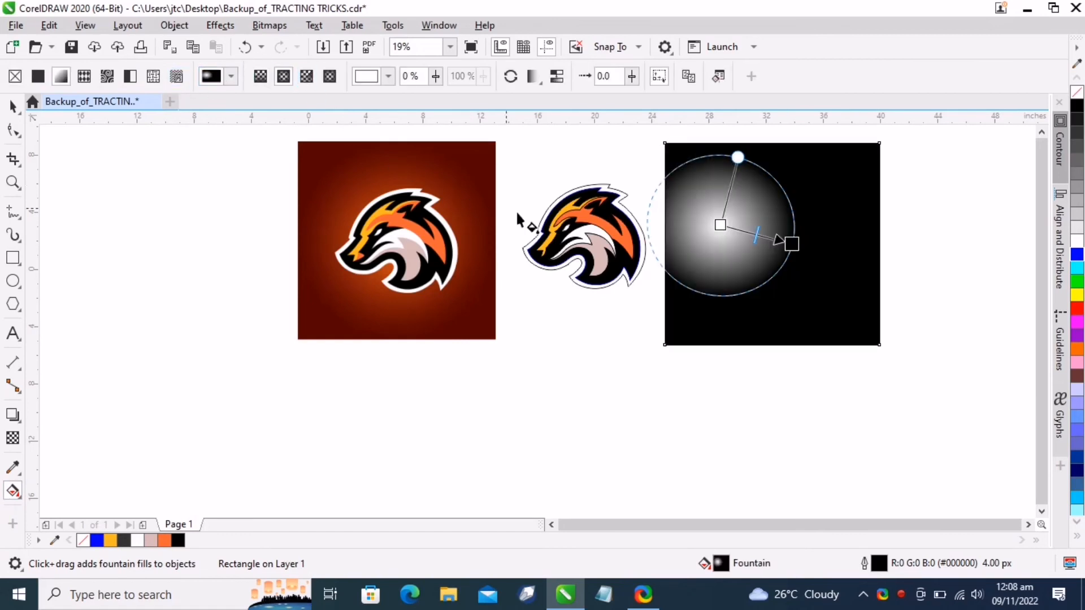
Reshape the radial fill's ellipse so it covers most of the rectangle
left_click_drag(721, 224, 768, 160)
scroll(769, 250, "down", 2)
scroll(797, 242, "up", 2)
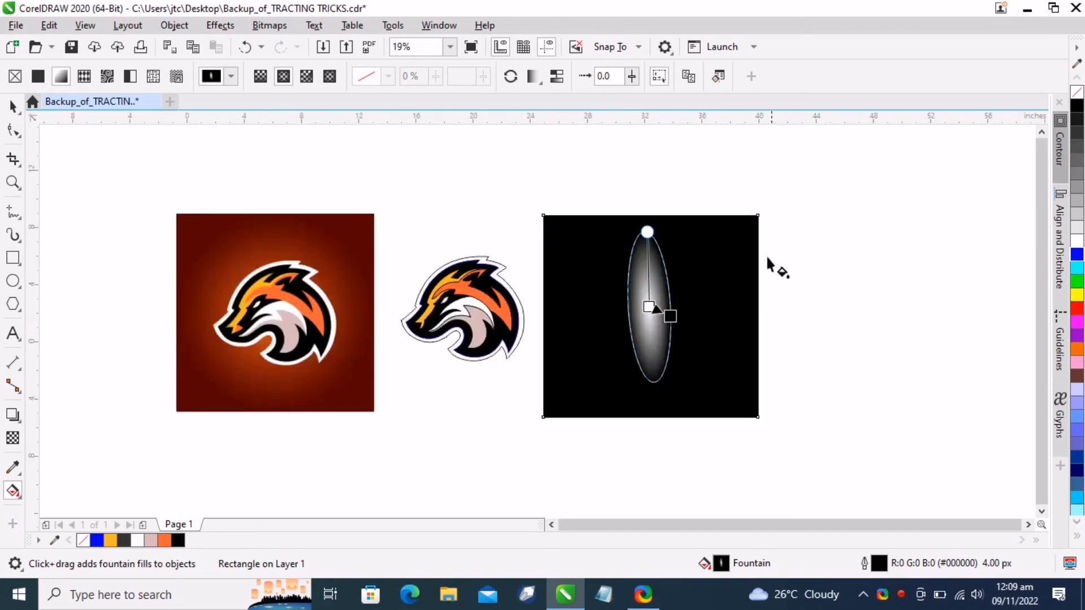
left_click_drag(668, 316, 722, 340)
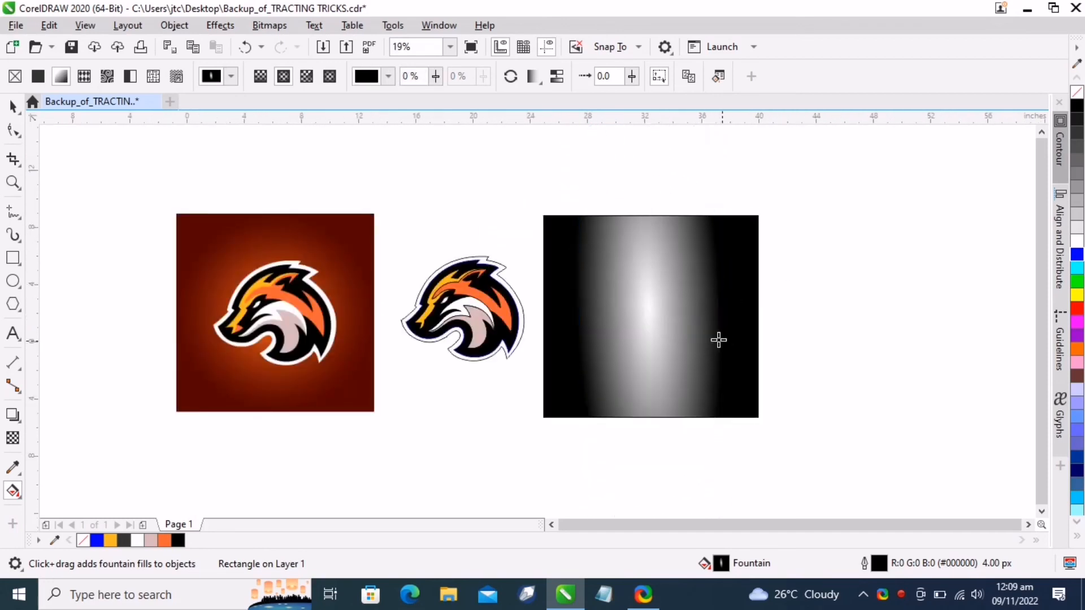
scroll(591, 333, "down", 2)
left_click_drag(620, 187, 633, 240)
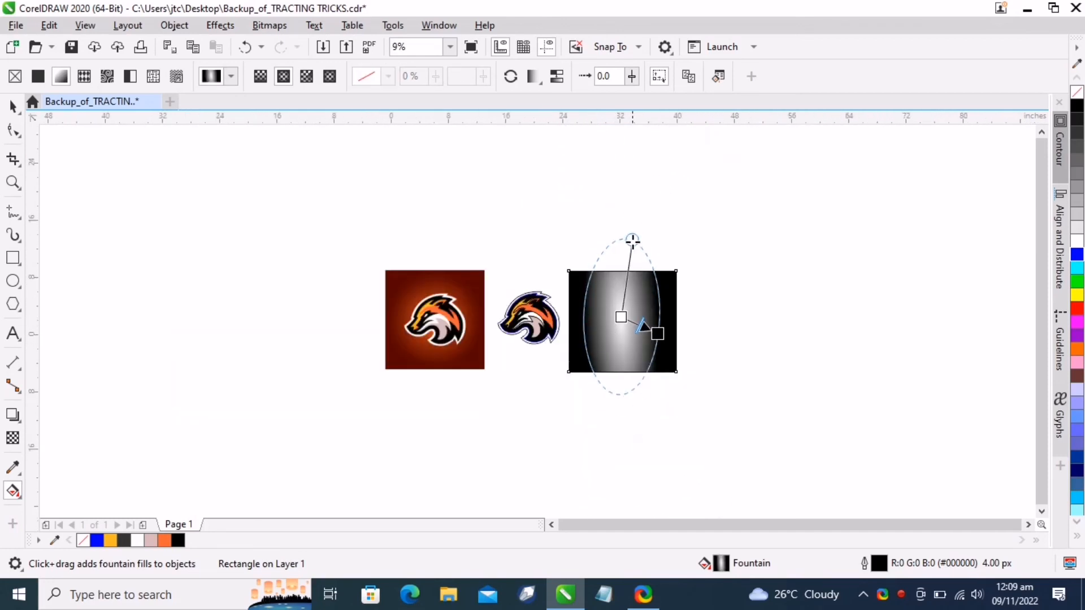
left_click_drag(640, 287, 641, 285)
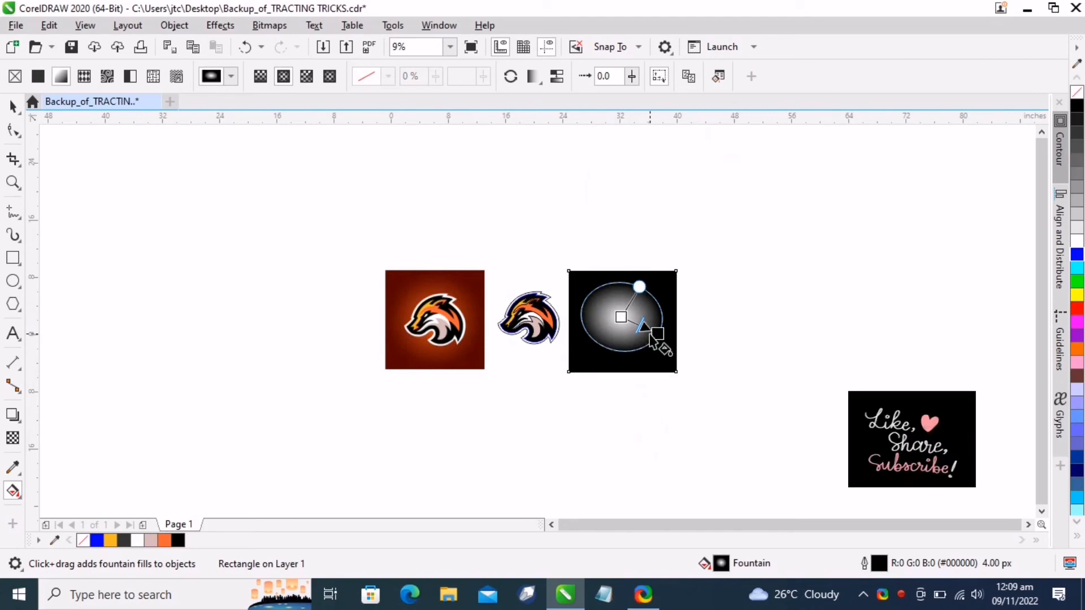
mouse_move(658, 333)
left_mouse_down()
mouse_move(683, 363)
mouse_move(660, 351)
left_mouse_up()
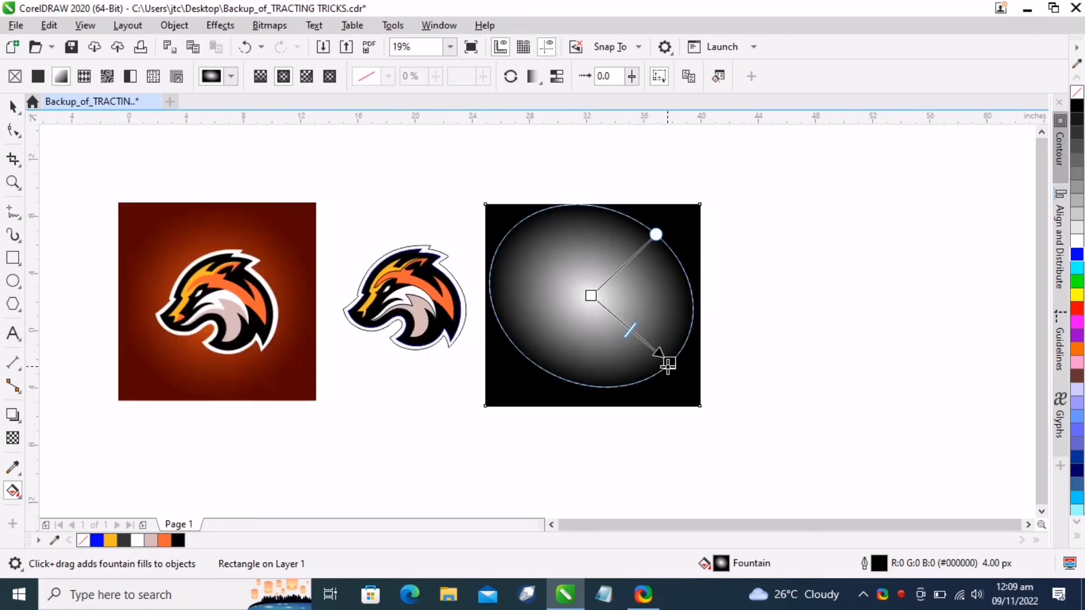
scroll(651, 342, "up", 1)
left_click(653, 363)
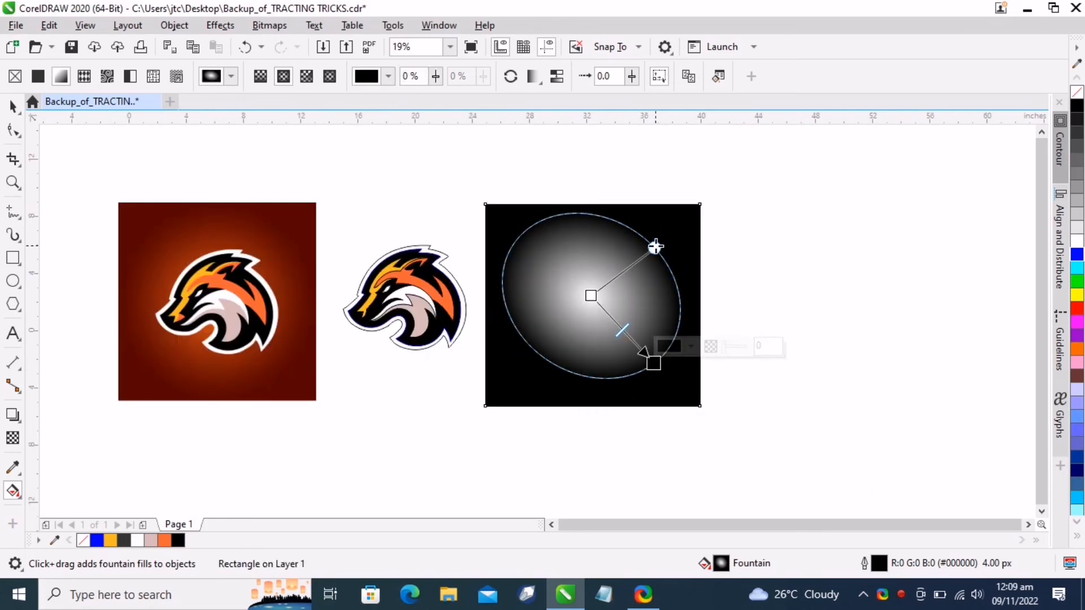
left_click_drag(655, 247, 669, 245)
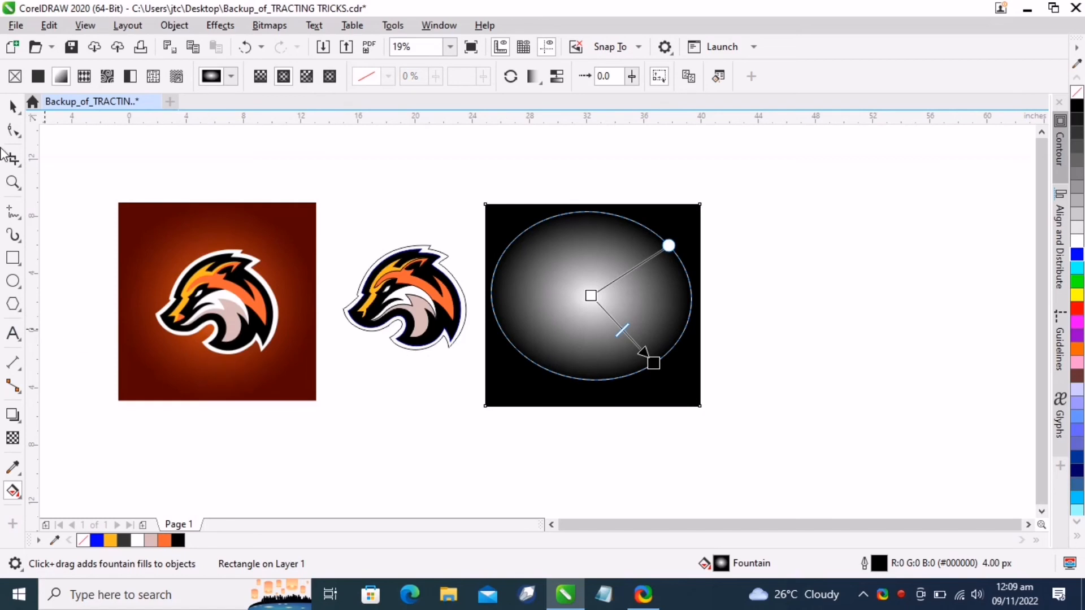
Set the radial fill's center color to orange #FF6433 sampled from the original logo
left_click(12, 106)
left_click(549, 347)
left_click(12, 490)
left_click(590, 295)
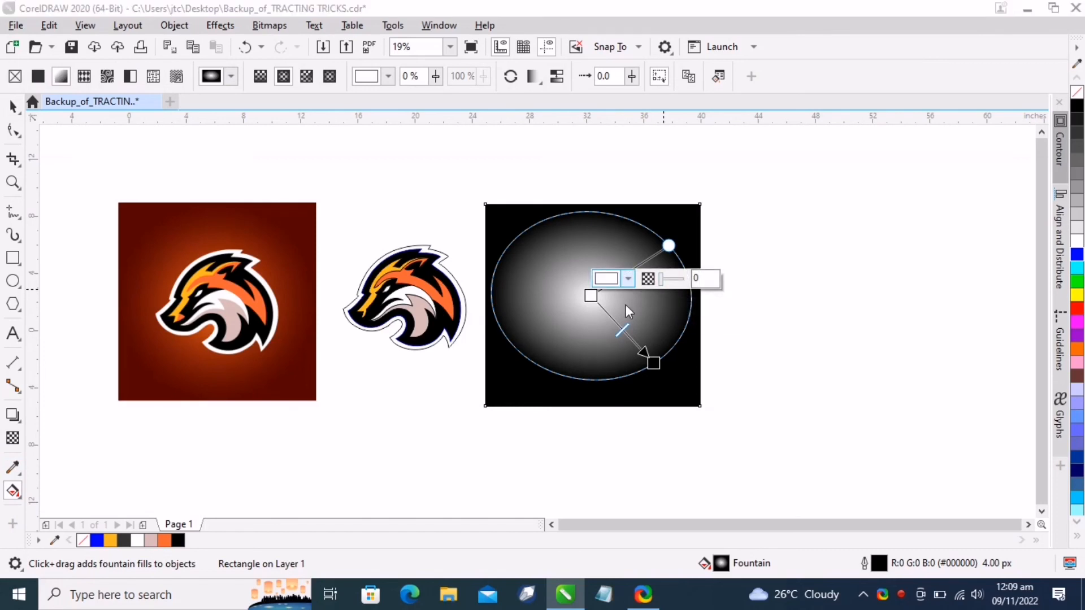
left_click(628, 278)
left_click(746, 512)
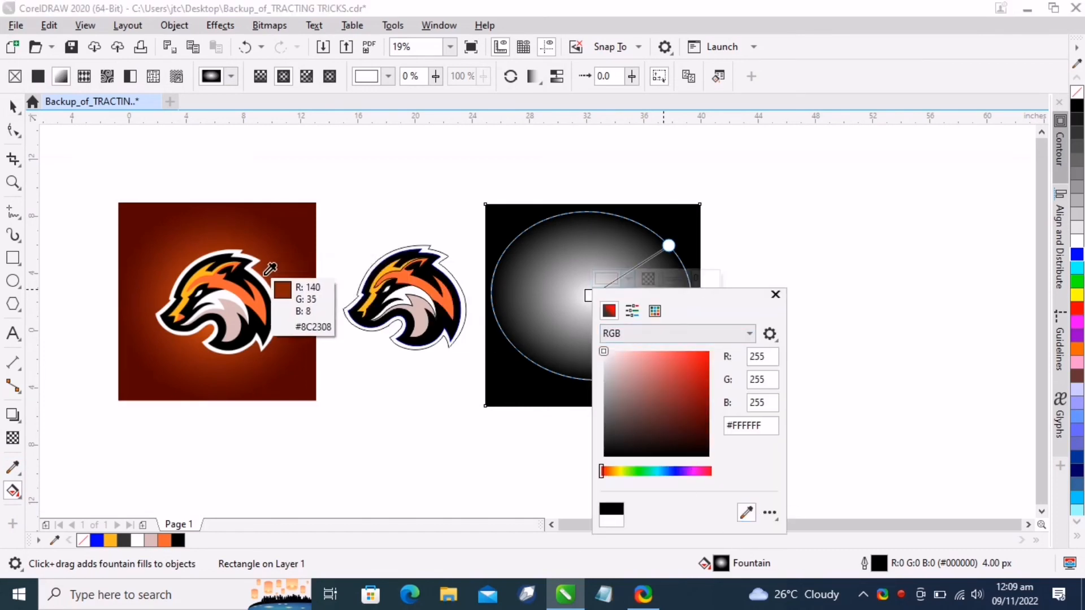
left_click(271, 306)
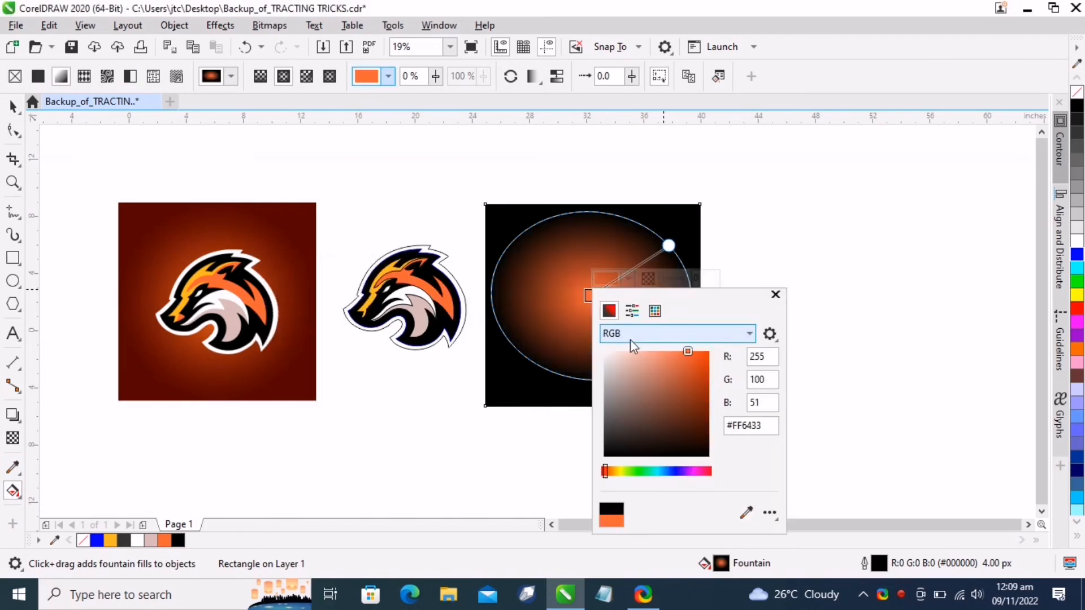
left_click(776, 294)
Set the radial fill's outer color to dark red #560300 sampled from the original logo's background
left_click(653, 363)
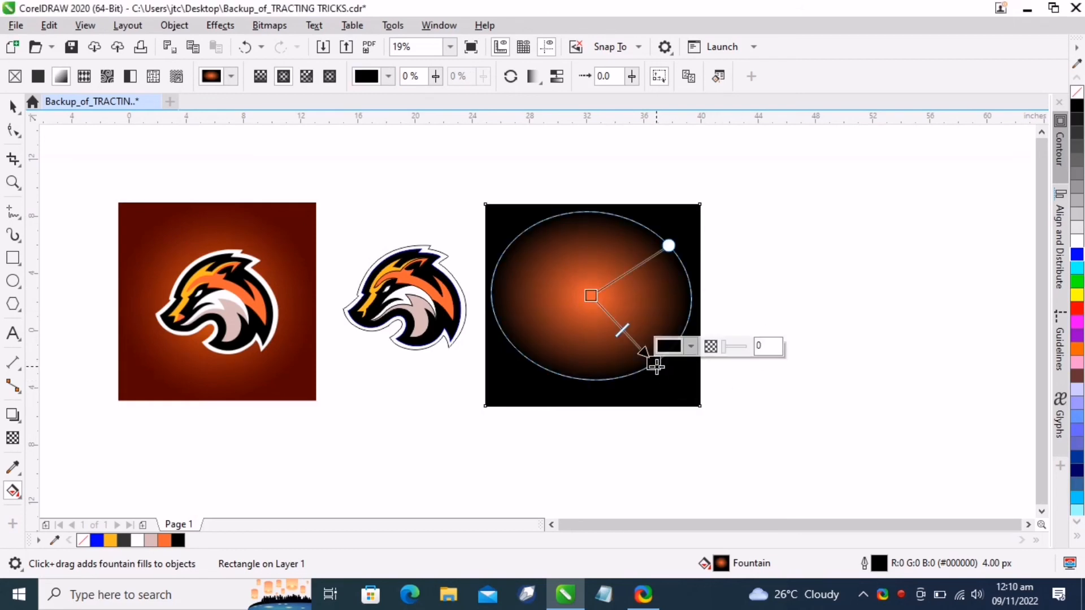
left_click(694, 347)
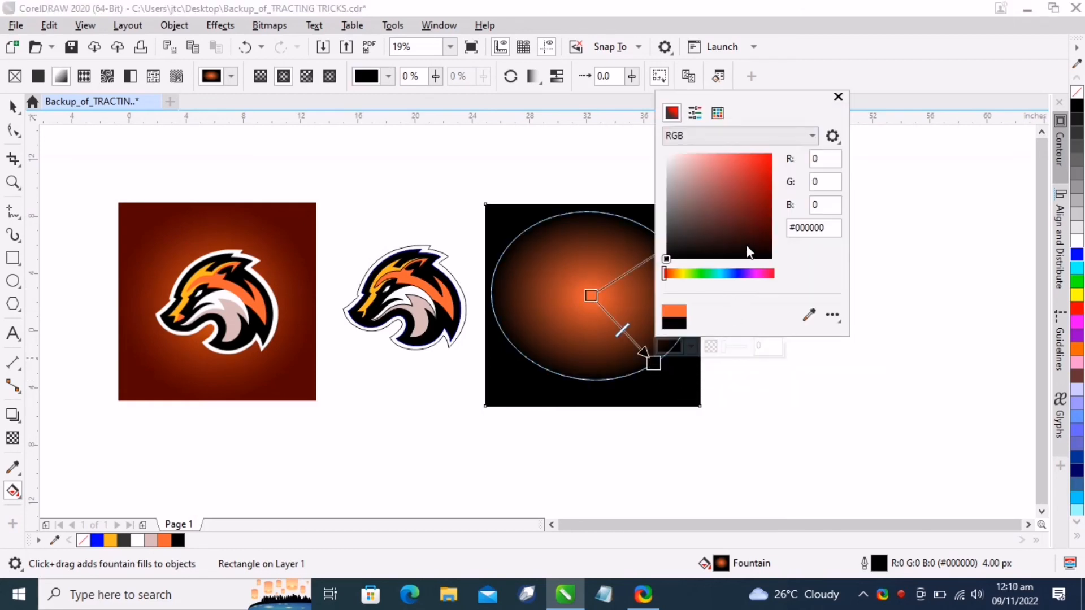
left_click(809, 315)
left_click(302, 397)
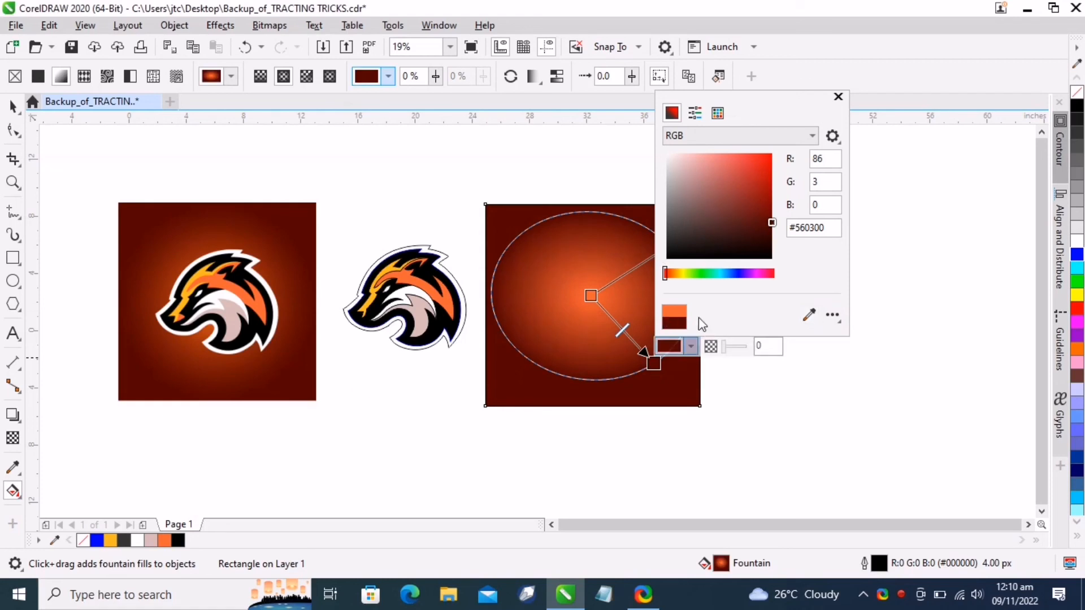
left_click(838, 97)
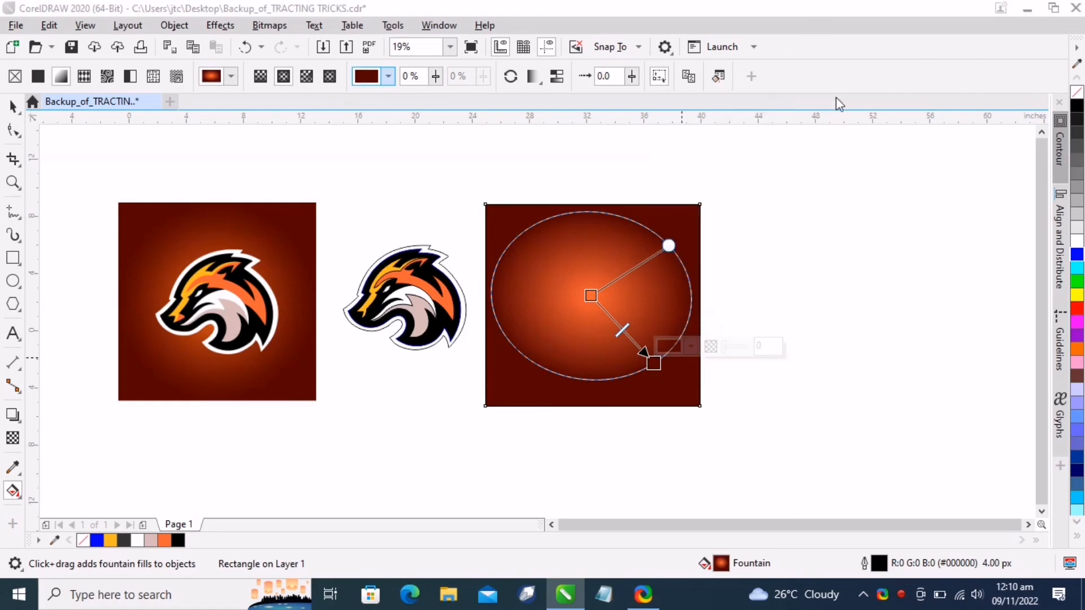
left_click(795, 383)
Group the eight traced logo shapes and remove their outline
left_click(12, 106)
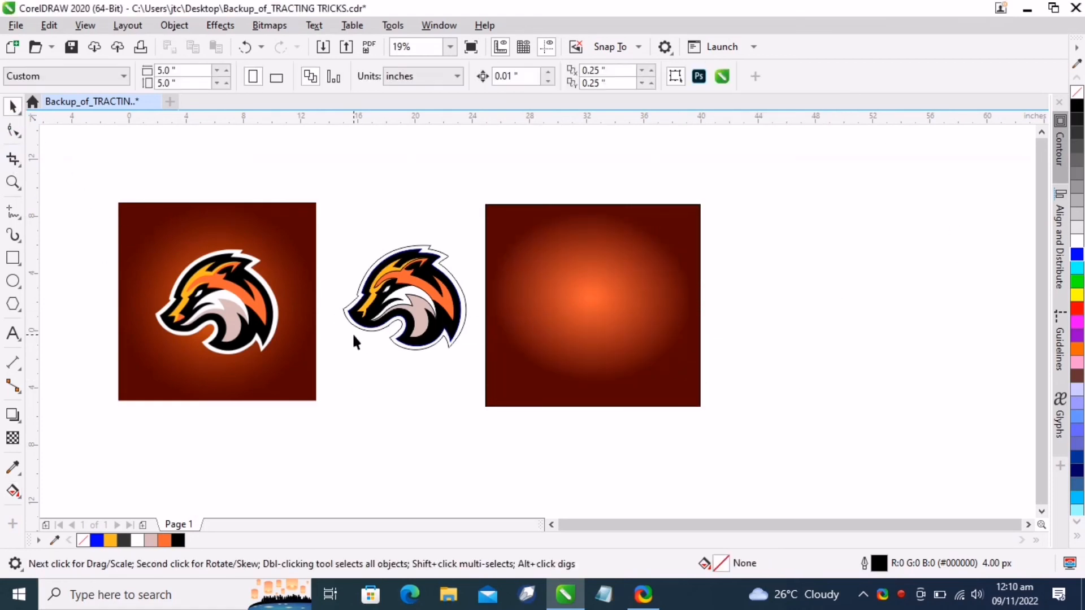
left_click_drag(493, 385, 494, 386)
right_click(416, 291)
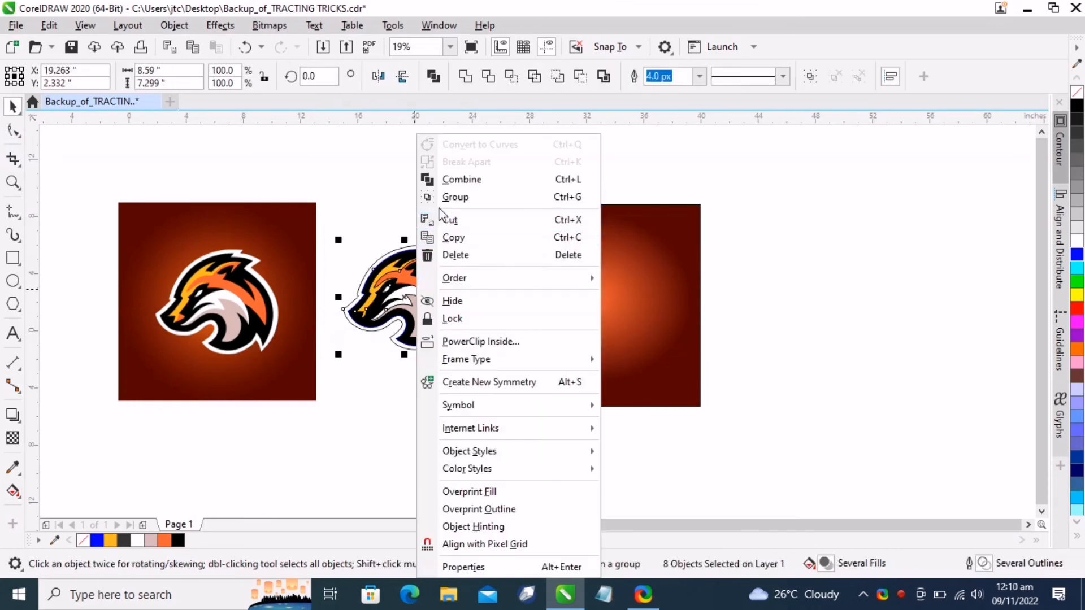
left_click(446, 197)
right_click(84, 541)
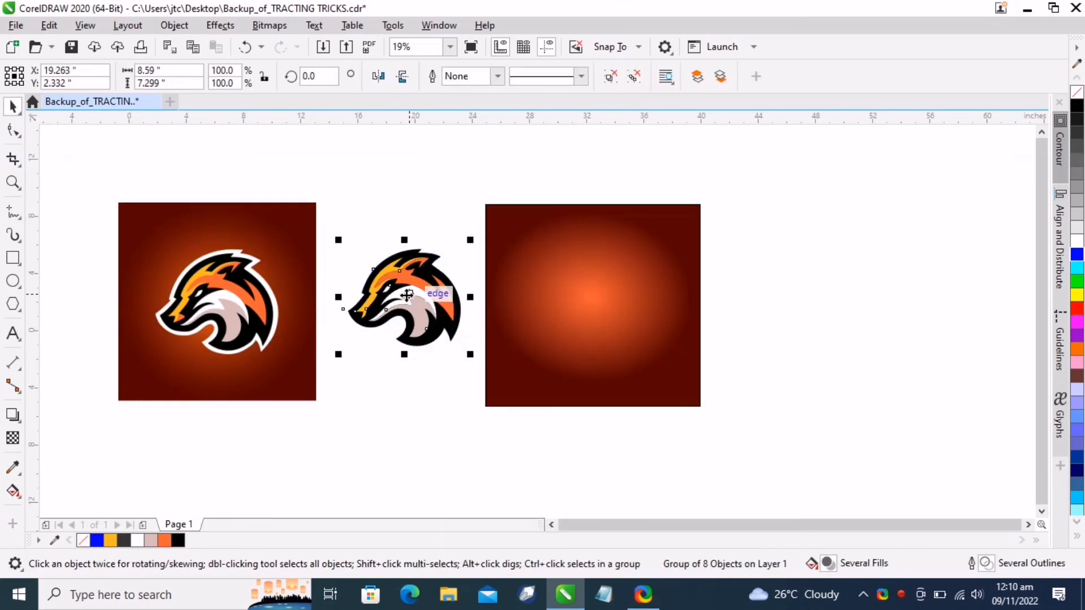
Move the grouped logo onto the center of the gradient rectangle and bring it to the front
left_click_drag(406, 295, 582, 300)
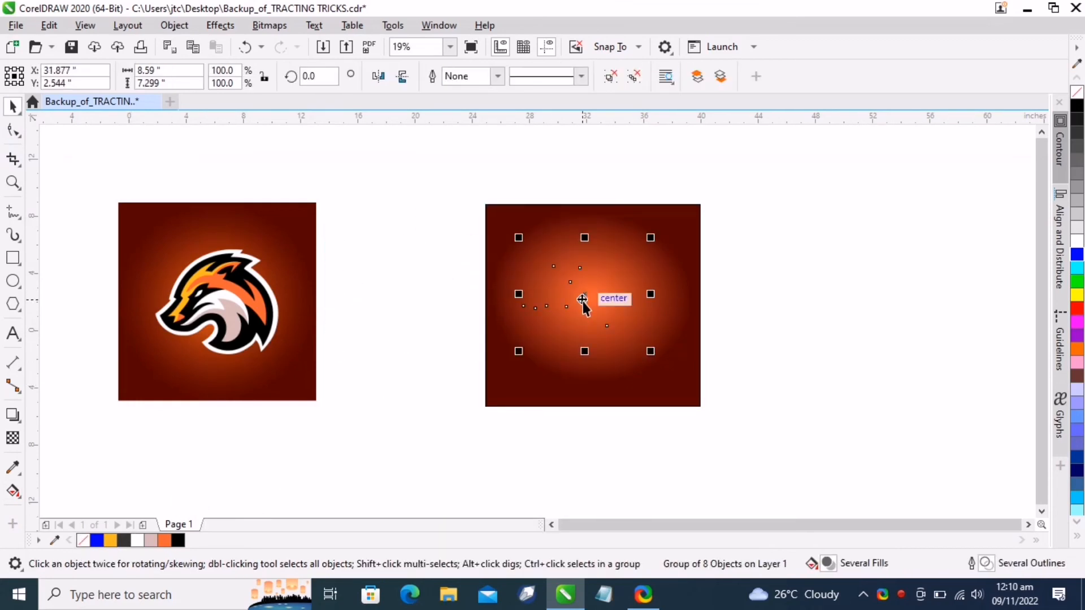
key("shift+Page_Up")
scroll(584, 312, "up", 2)
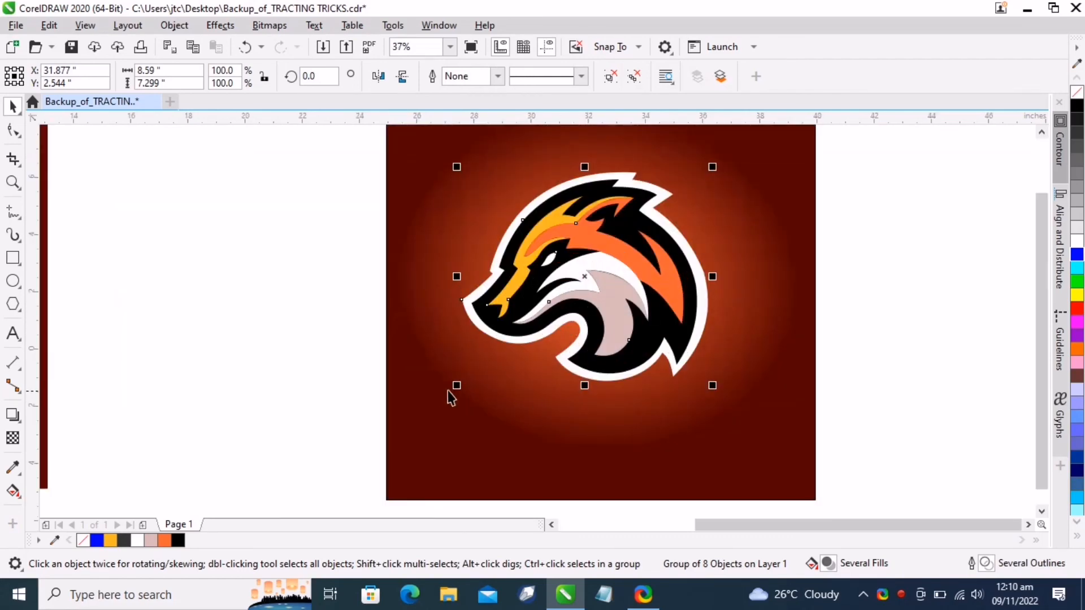
scroll(596, 261, "up", 4)
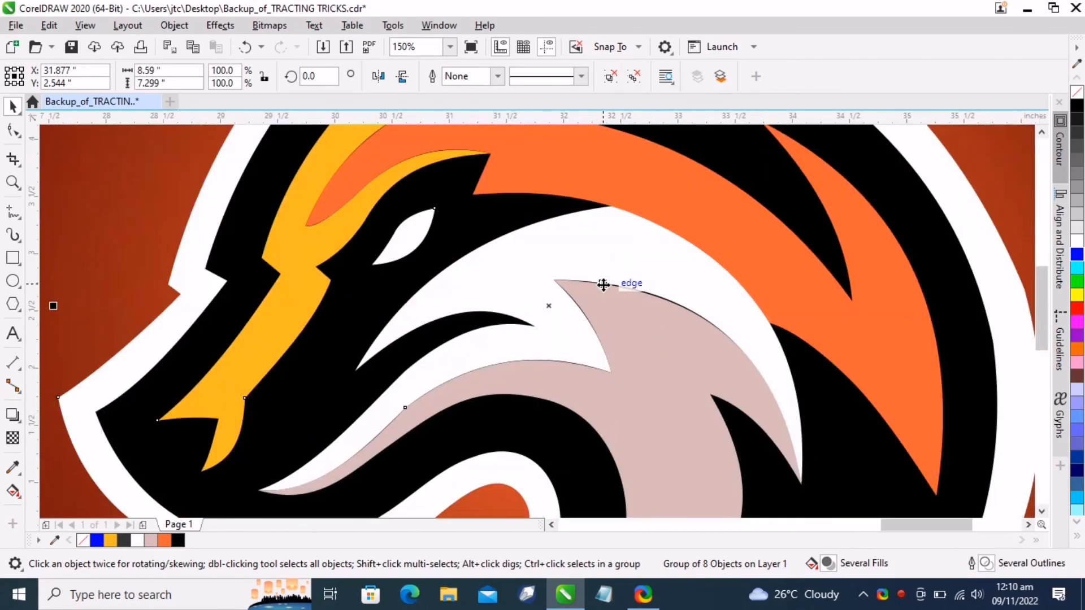
scroll(603, 284, "down", 4)
scroll(568, 247, "up", 4)
scroll(569, 249, "down", 4)
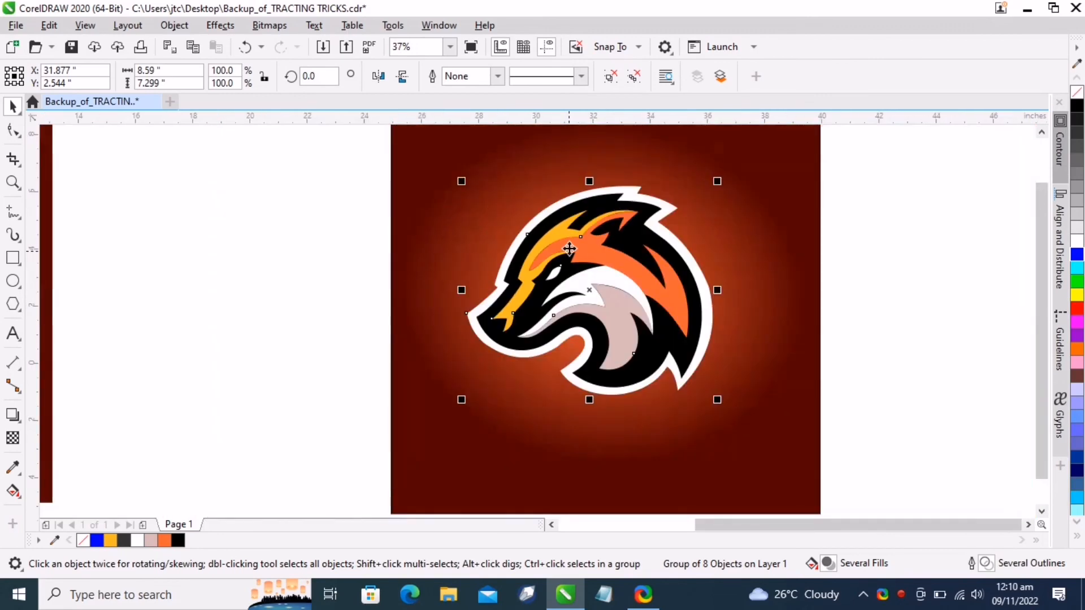
scroll(569, 249, "down", 2)
scroll(569, 250, "up", 2)
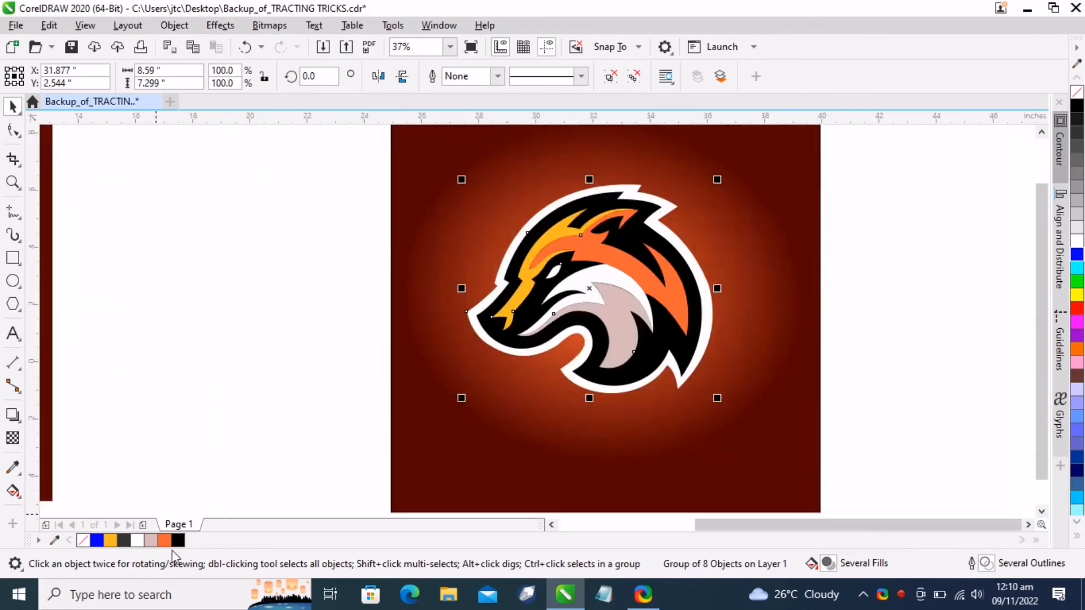
Set the logo group's outline width to Hairline
left_click(498, 78)
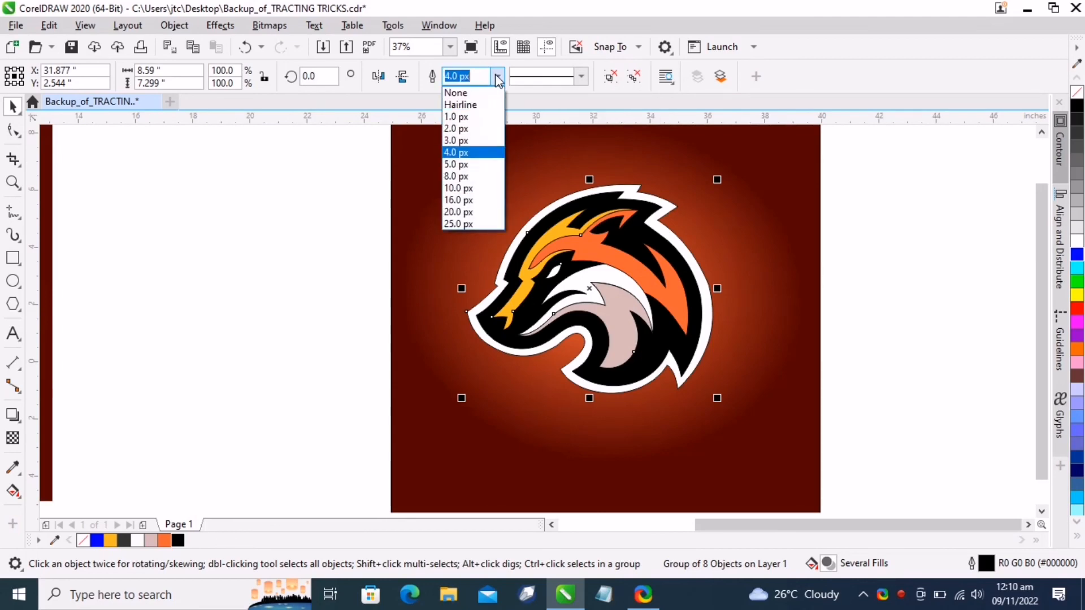
left_click(481, 106)
scroll(548, 241, "up", 5)
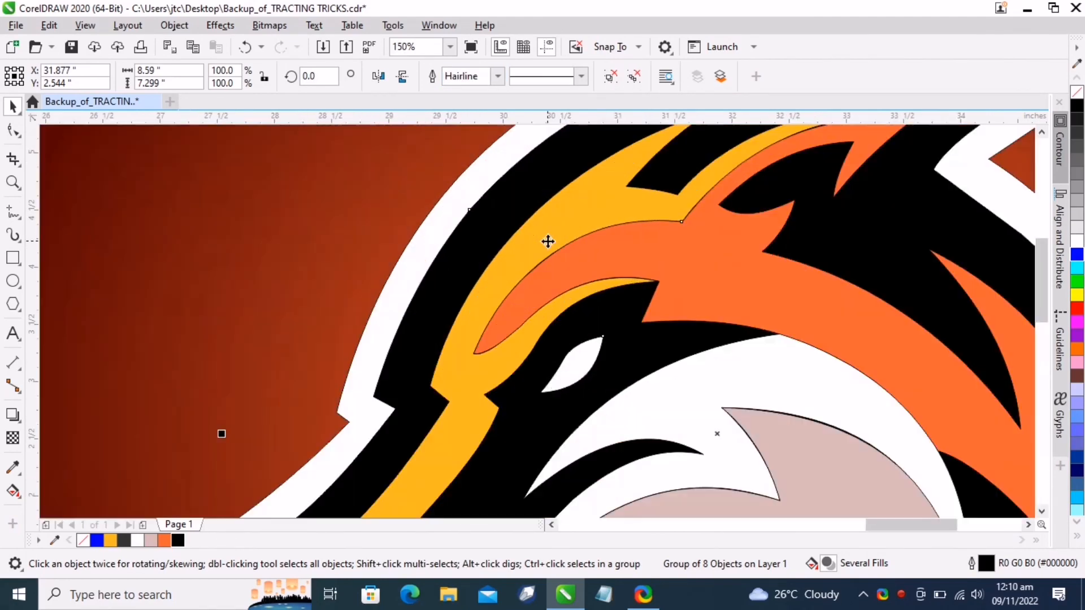
scroll(548, 242, "down", 5)
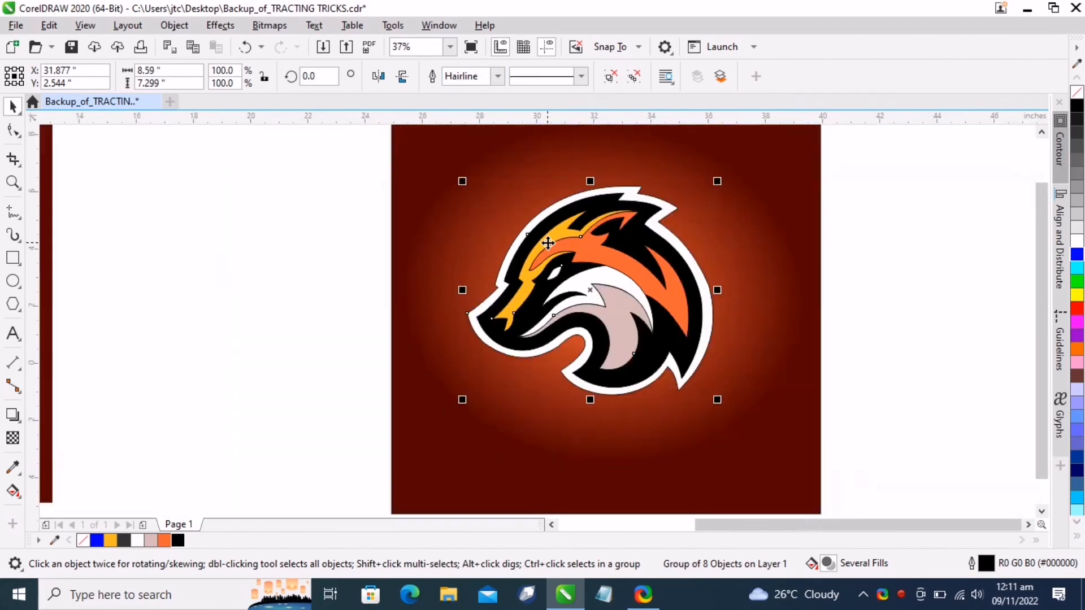
left_click(266, 306)
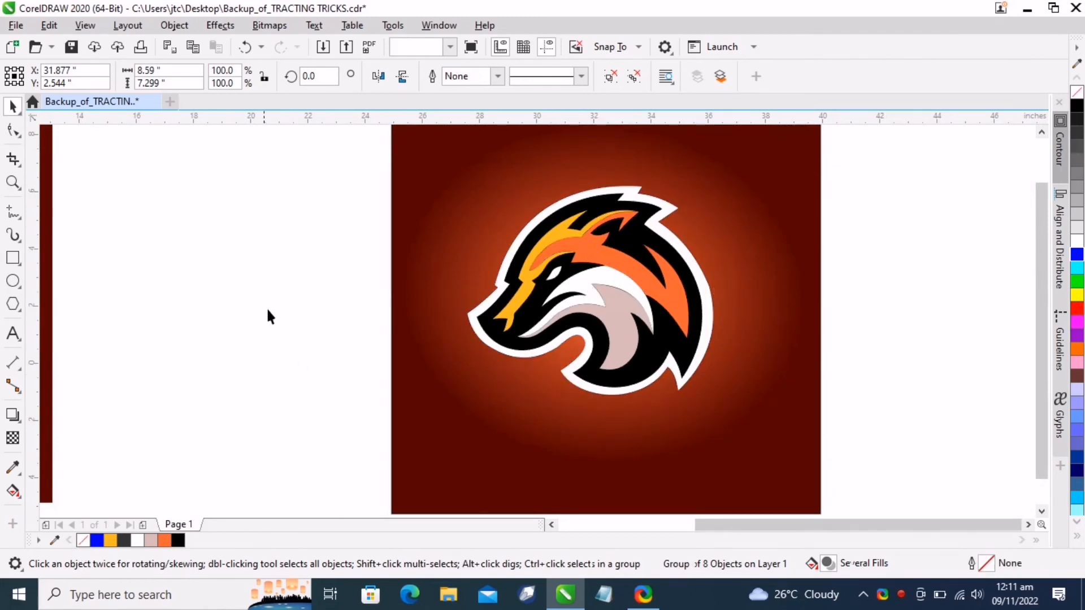
Unlock the original logo image and move it next to the new gradient design
scroll(539, 389, "down", 2)
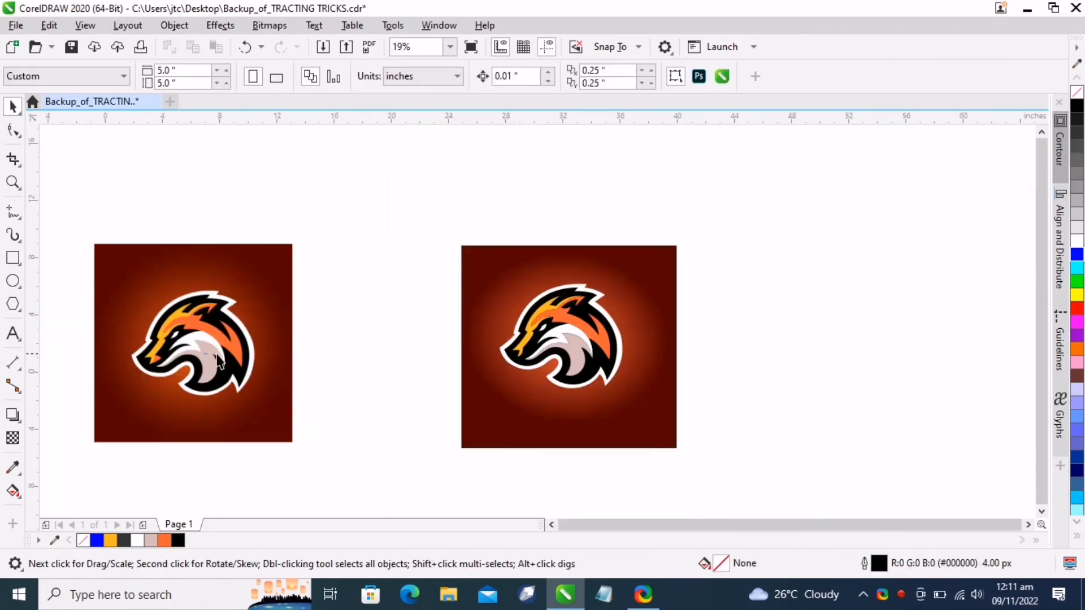
right_click(192, 312)
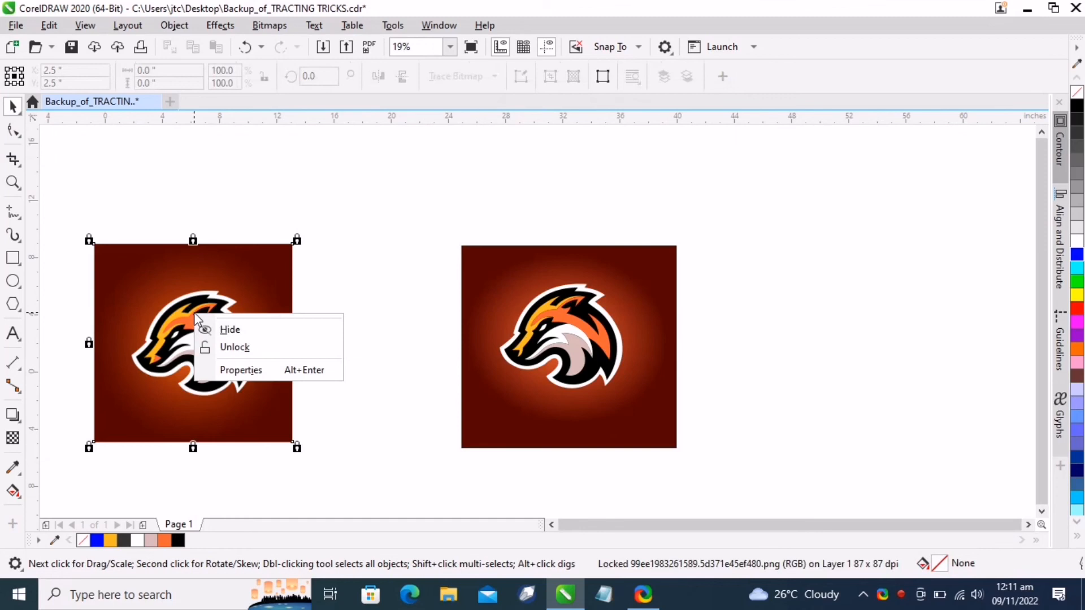
left_click(235, 346)
left_click_drag(207, 357, 354, 358)
left_click(531, 461)
scroll(259, 412, "up", 2)
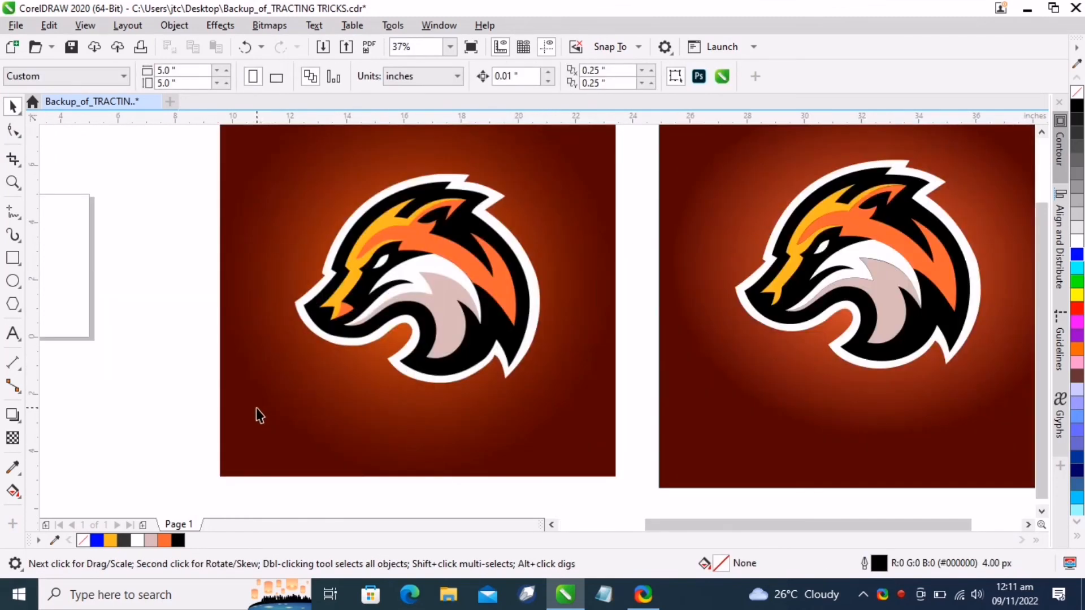
scroll(256, 414, "down", 2)
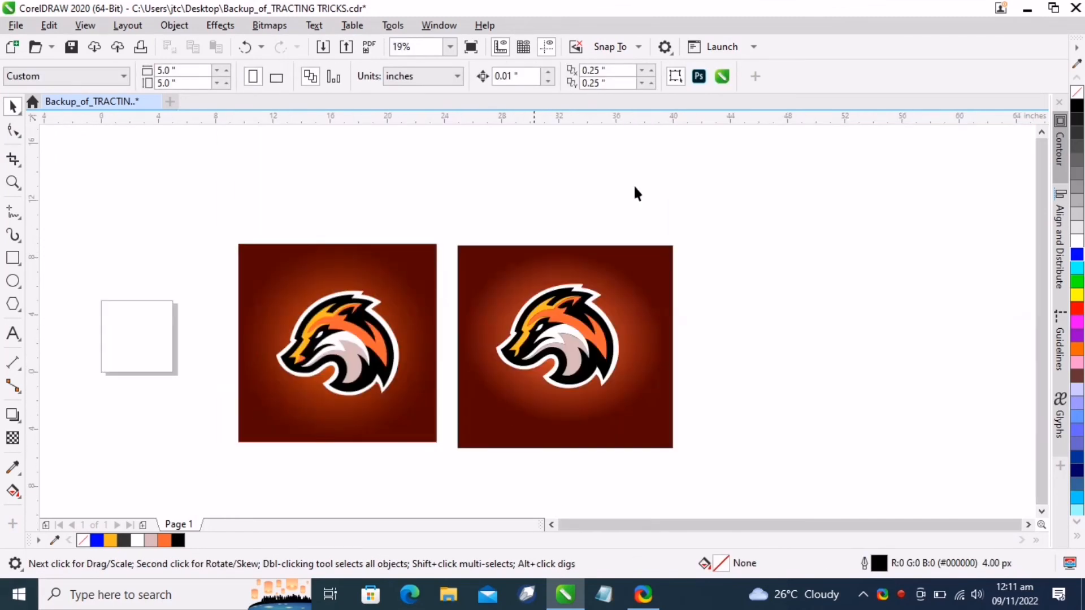
Scale the logo group up to about 109.7% and recenter it on the gradient rectangle
left_click(599, 344)
left_click_drag(491, 389, 479, 403)
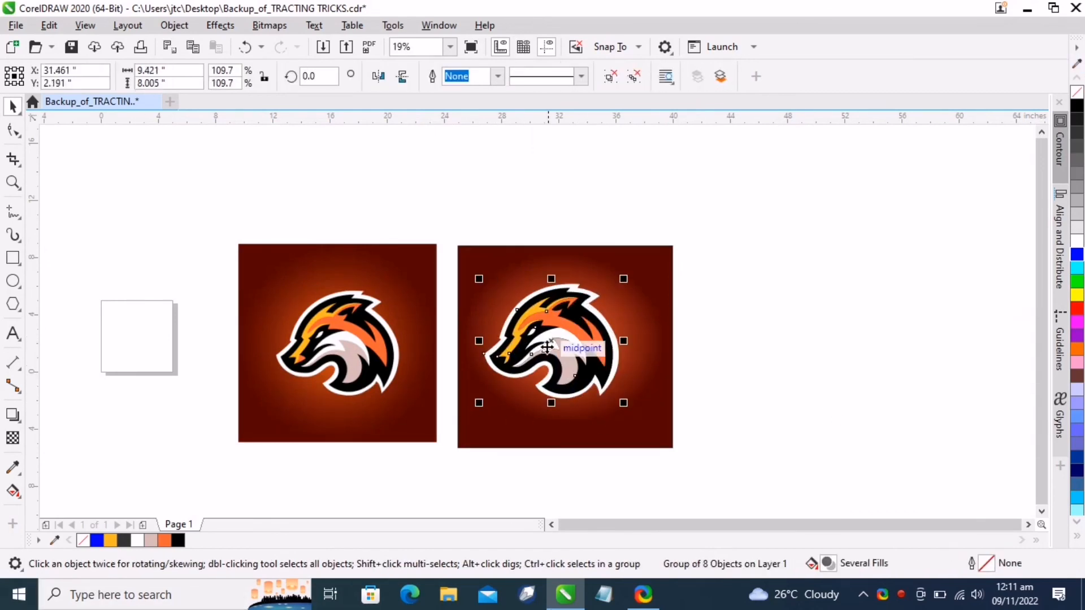
left_click_drag(546, 347, 561, 345)
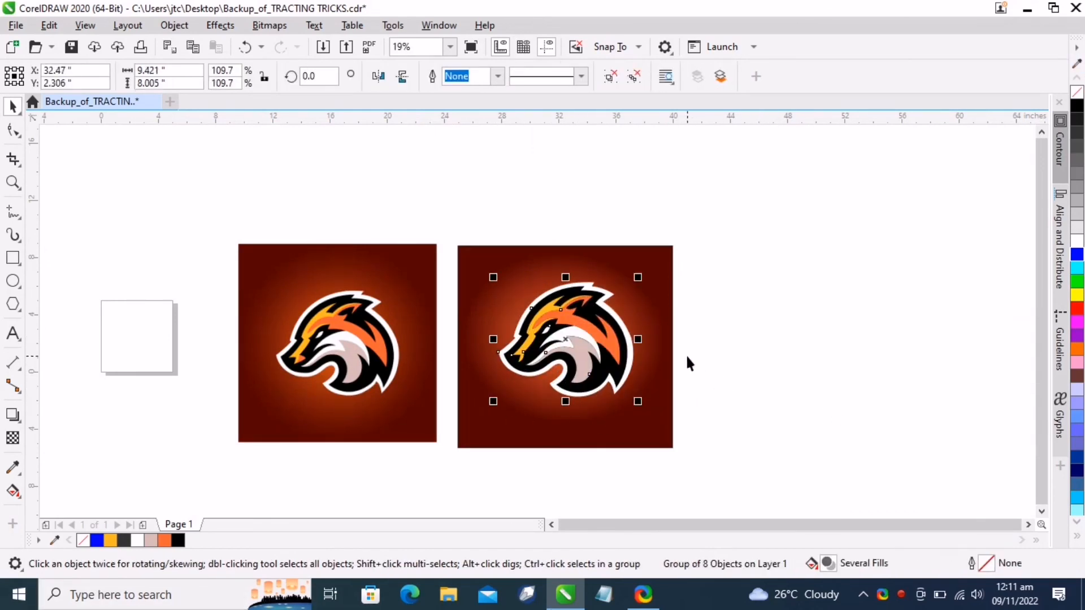
Select the logo and the gradient rectangle together and group them
left_click(661, 323, "shift")
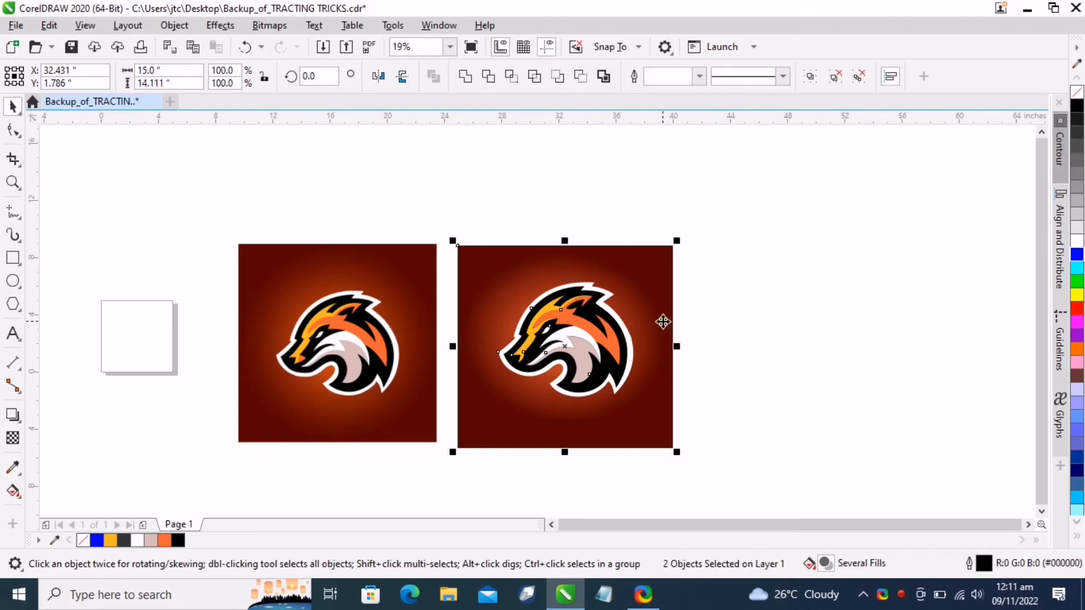
left_click(728, 360)
left_click_drag(741, 431, 743, 468)
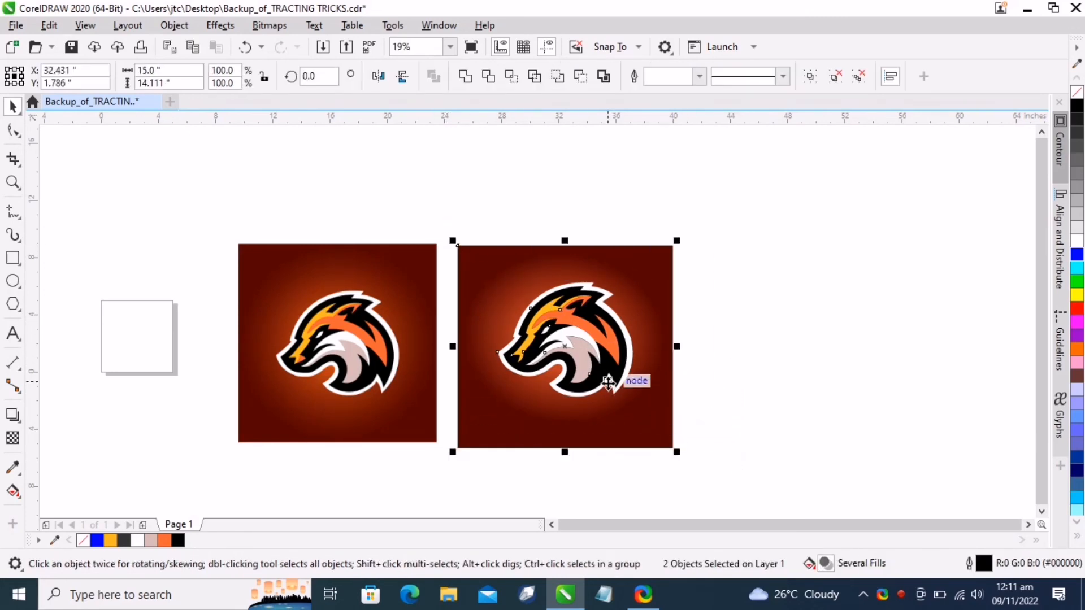
right_click(608, 380)
left_click(645, 197)
left_click(750, 329)
Compare the finished design side by side with the original logo image
scroll(750, 329, "up", 1)
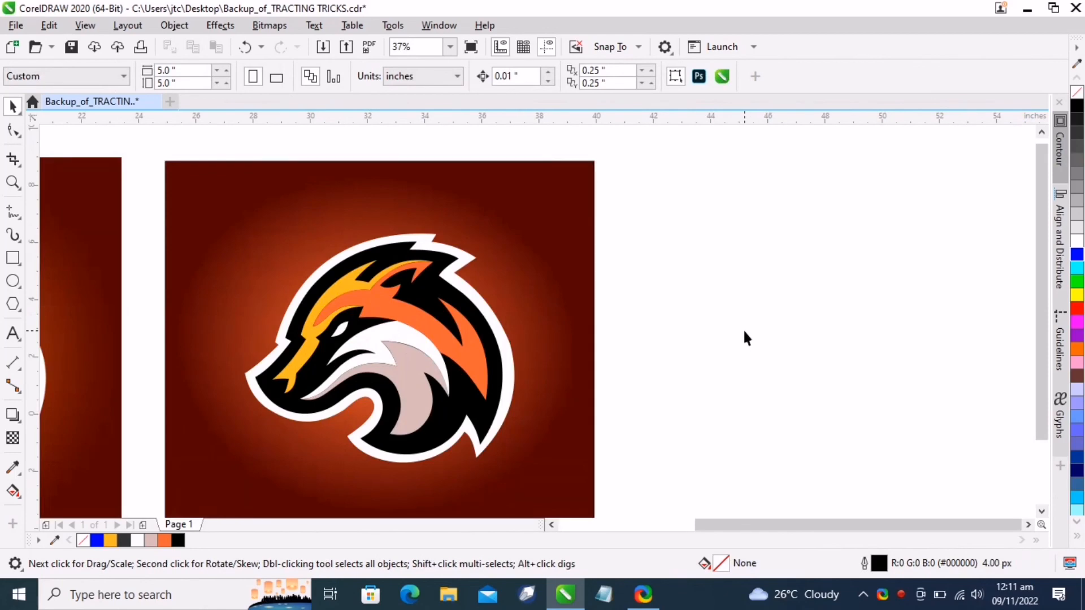
scroll(744, 338, "down", 1)
left_click(356, 384)
scroll(341, 382, "up", 1)
scroll(342, 385, "down", 1)
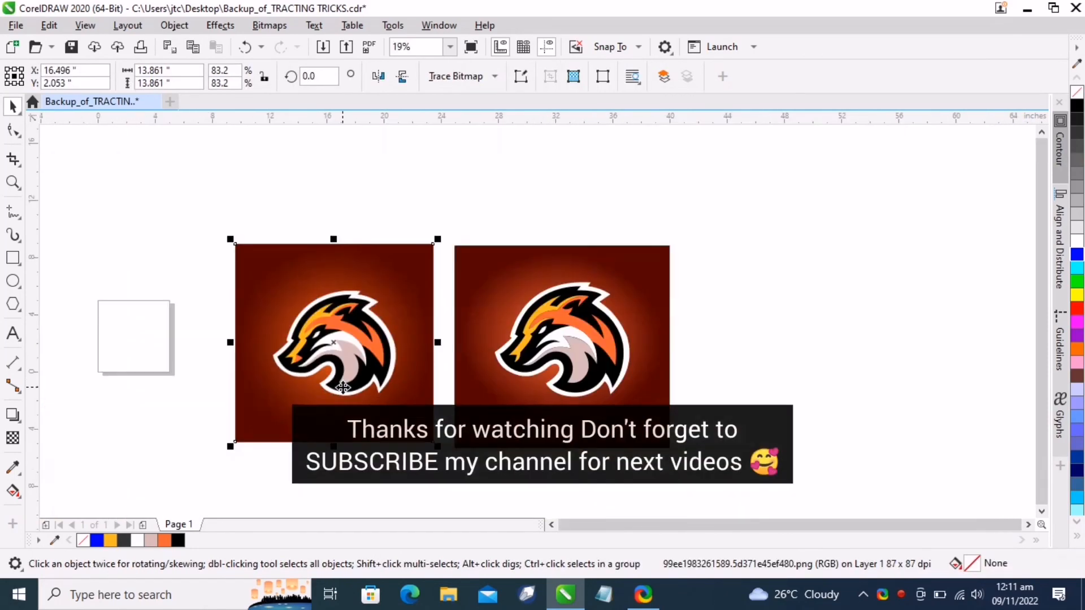
scroll(343, 388, "up", 1)
scroll(343, 387, "down", 1)
scroll(343, 388, "up", 1)
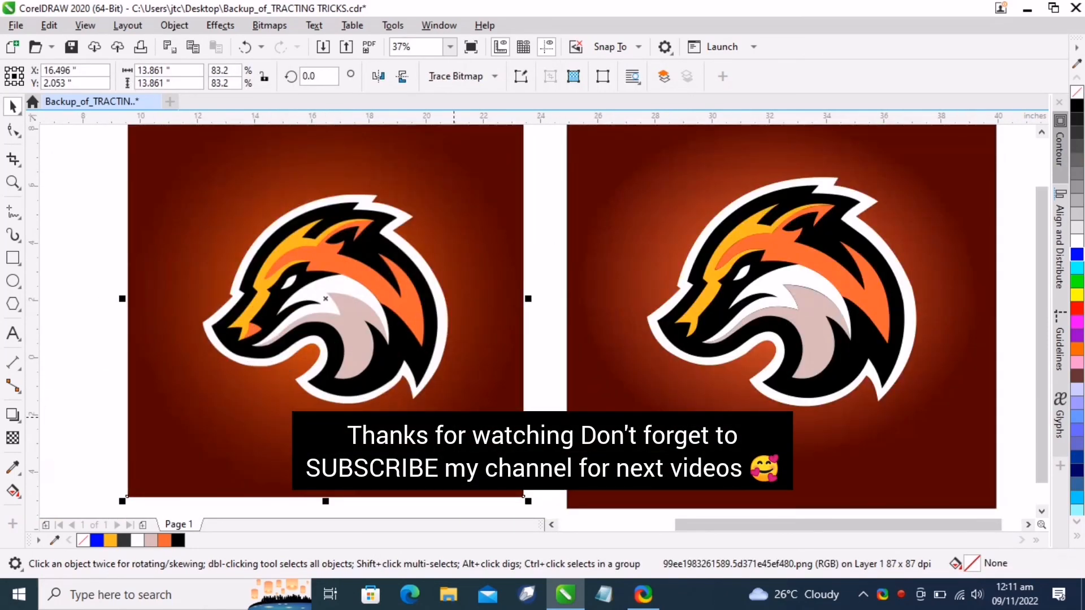
left_click(550, 392)
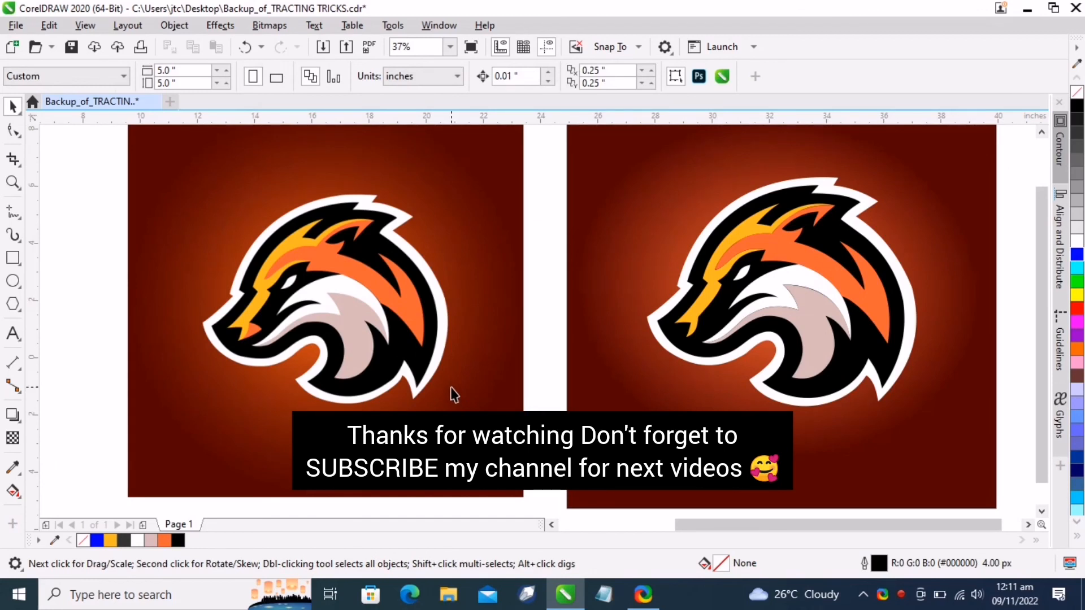